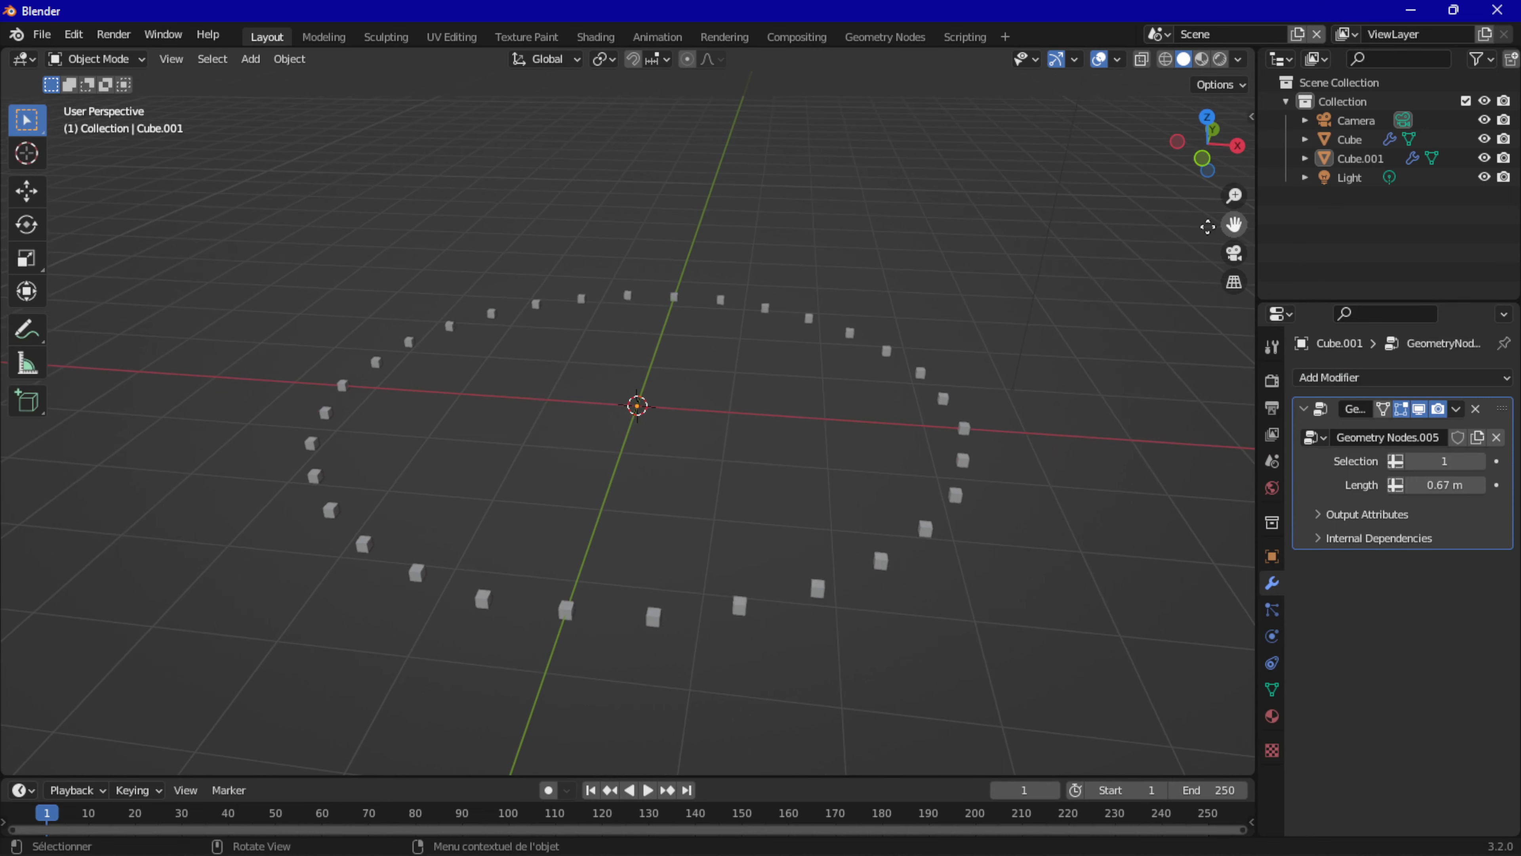
Try different Length values on Cube.001's Geometry Nodes modifier, including 1.35 m, ending at 0.58 m
middle_click_drag(771, 356, 731, 384)
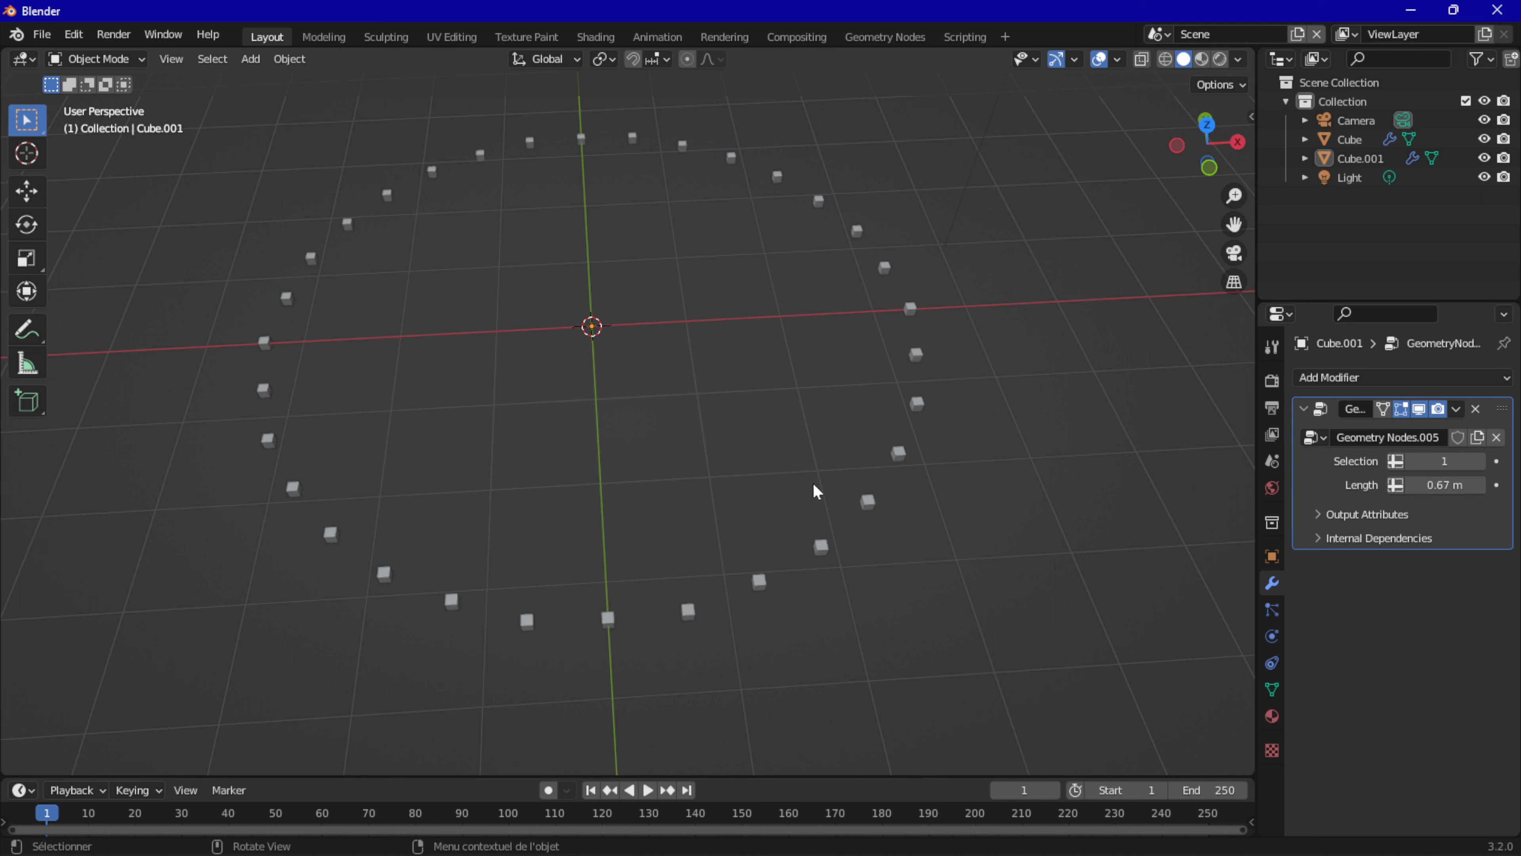
scroll(868, 432, "down", 4)
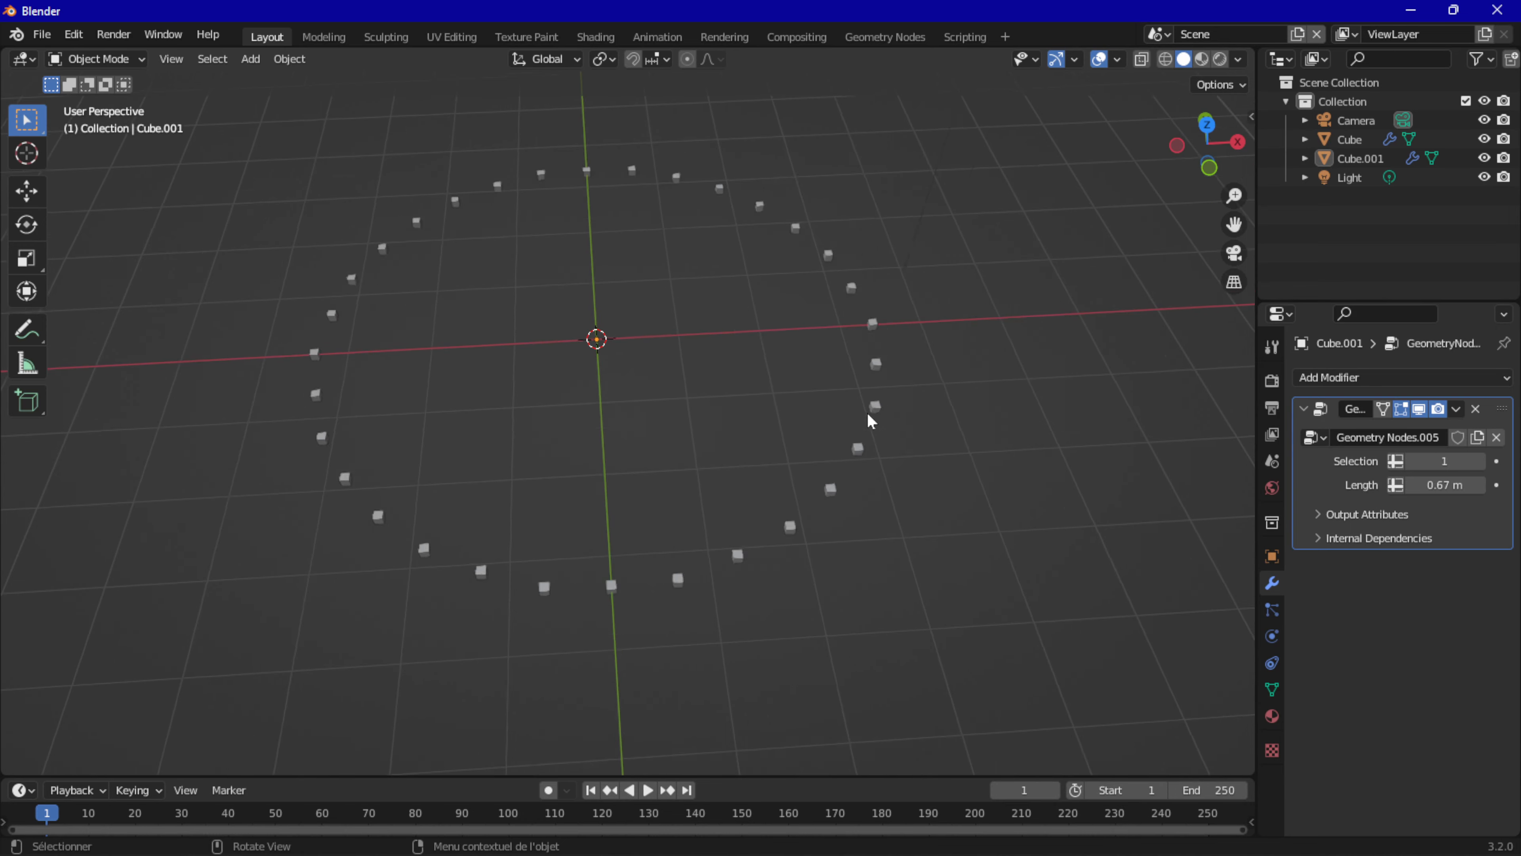
left_click_drag(1428, 487, 1461, 485)
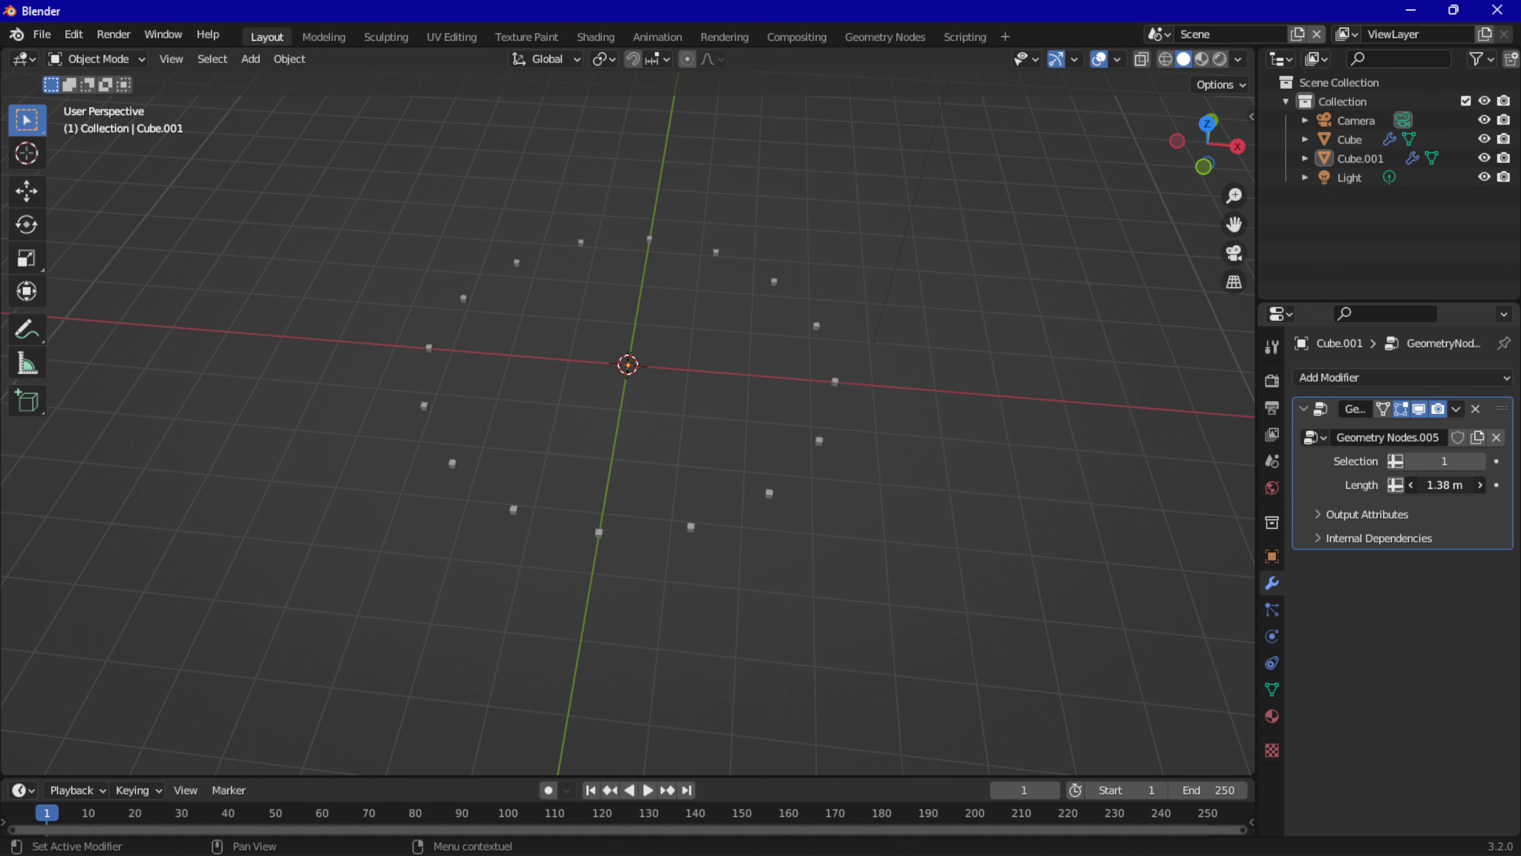
scroll(976, 458, "up", 2)
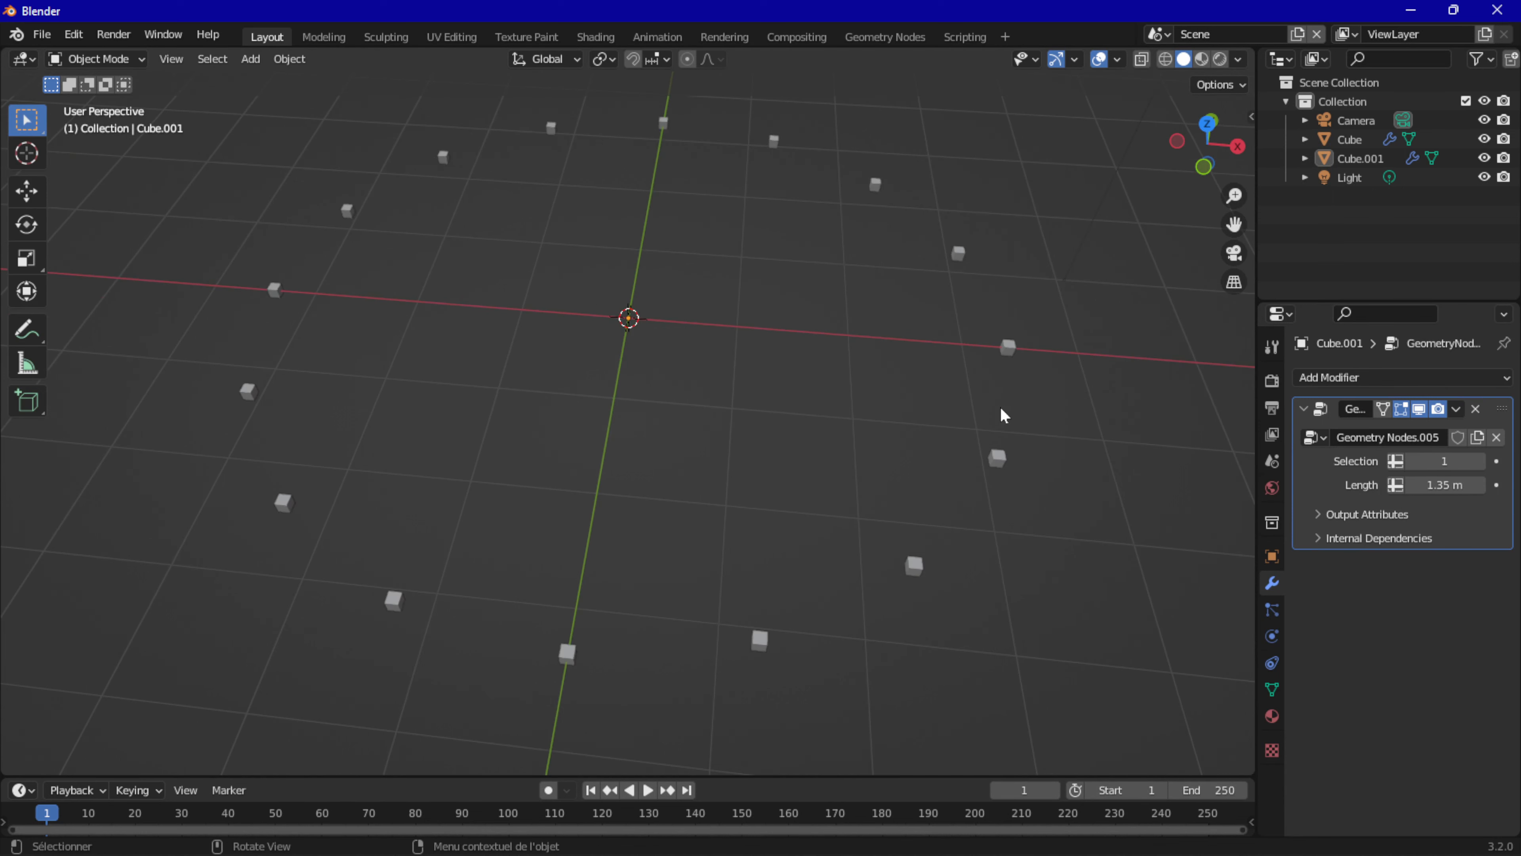
middle_click_drag(1001, 408, 1003, 409)
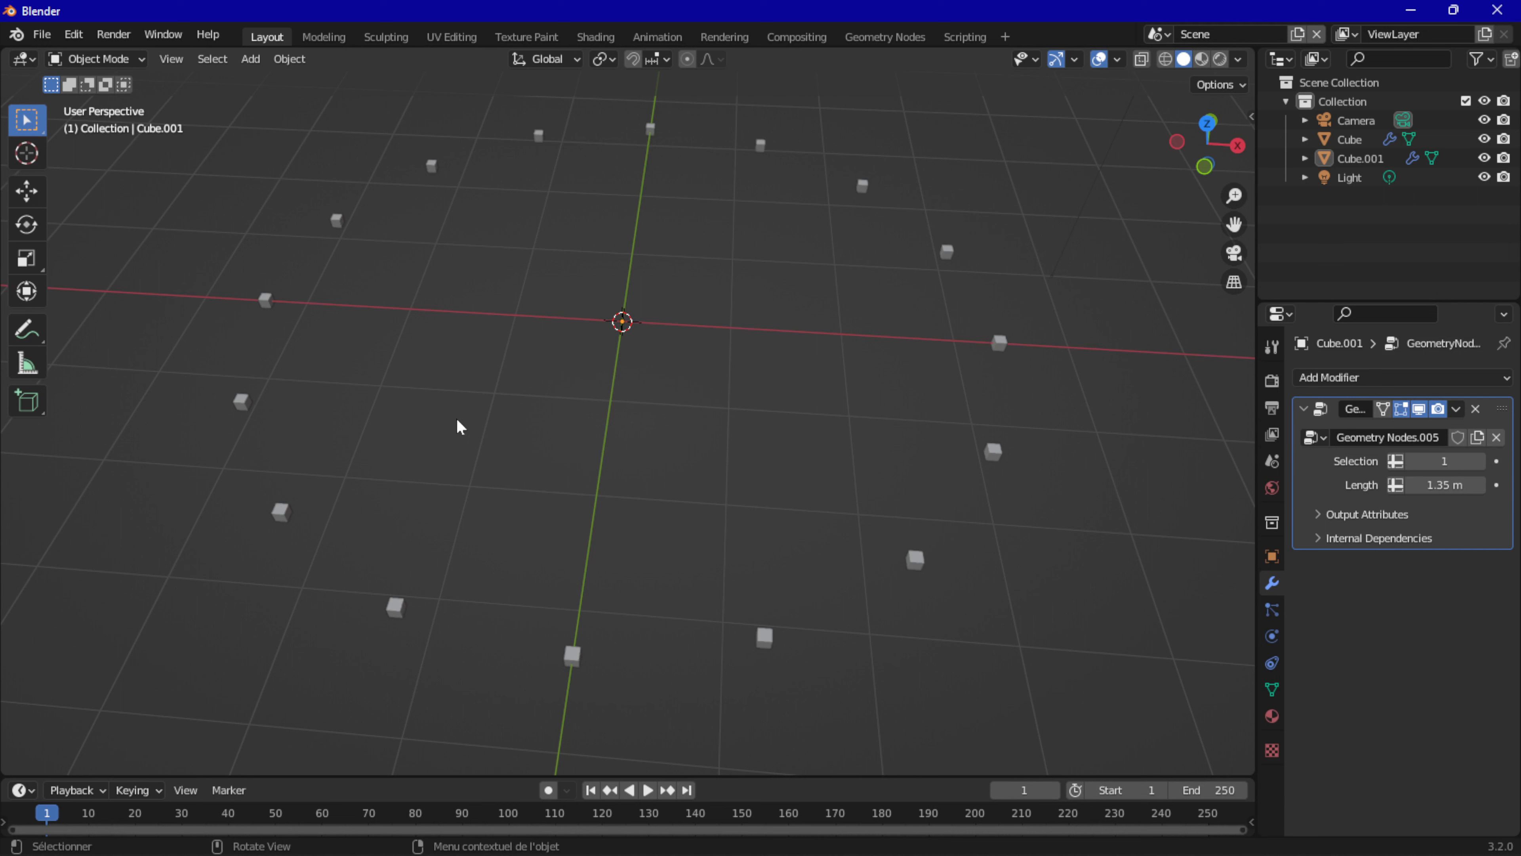
scroll(757, 281, "down", 2)
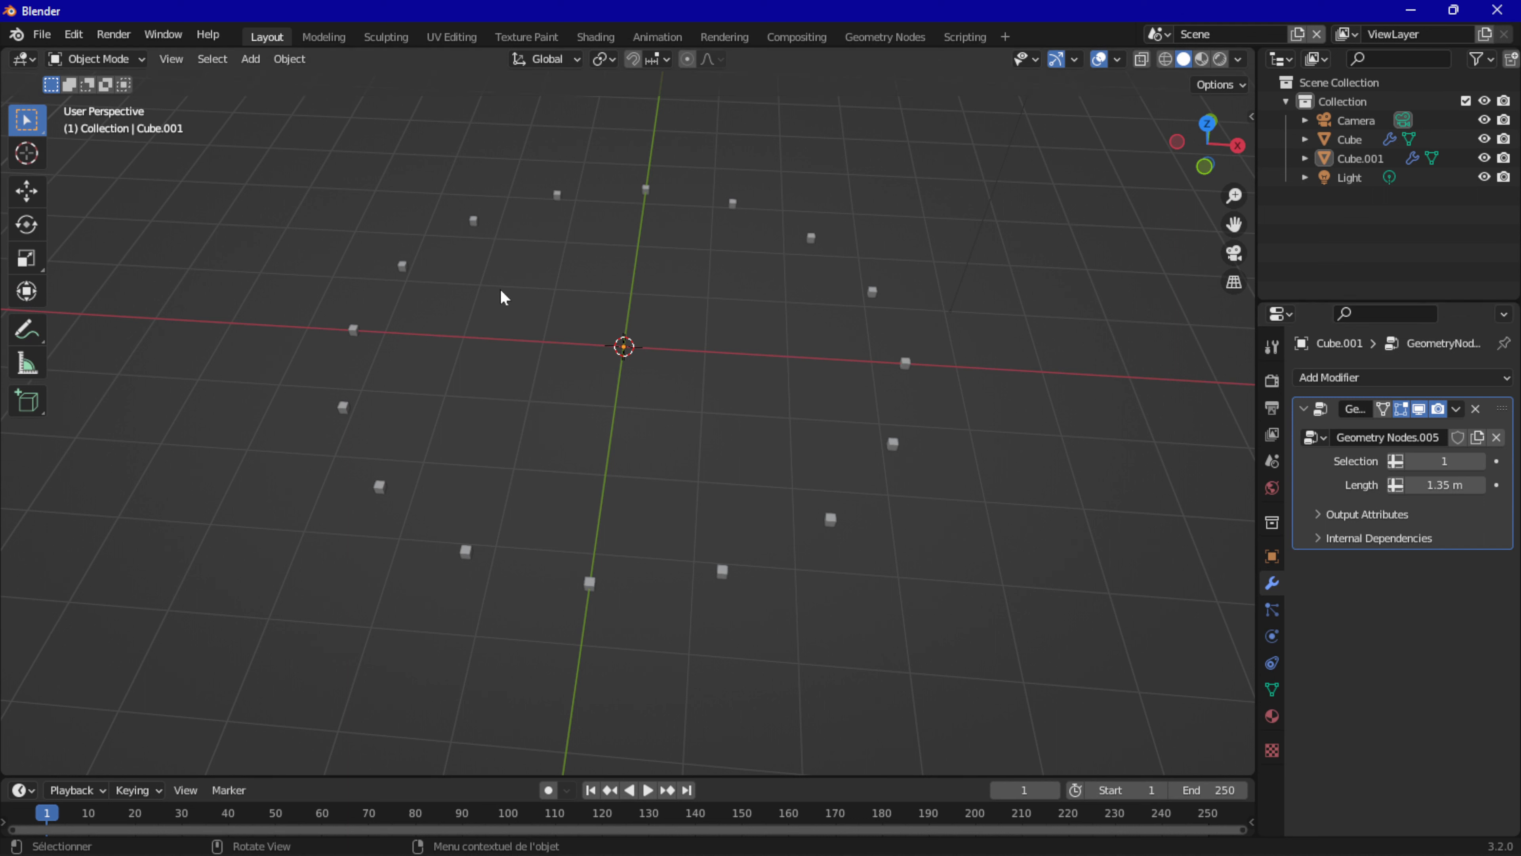
left_click_drag(1449, 485, 1342, 485)
Examine Cube.001's geometry node tree and the Resample Curve mode options, keeping the mode at Length
left_click(886, 36)
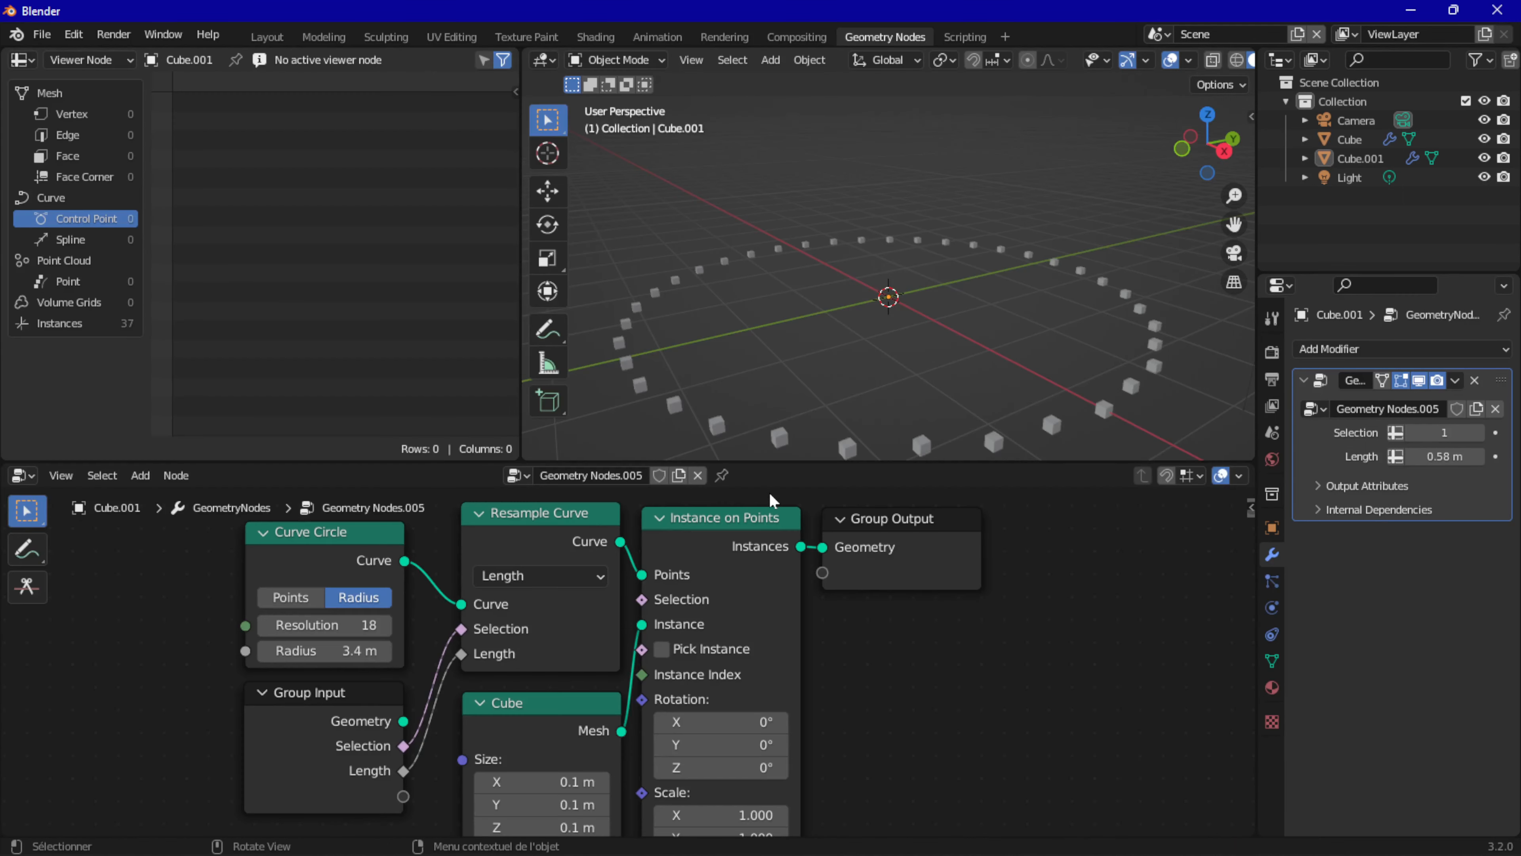
middle_click_drag(854, 658, 1025, 680)
left_click(677, 591)
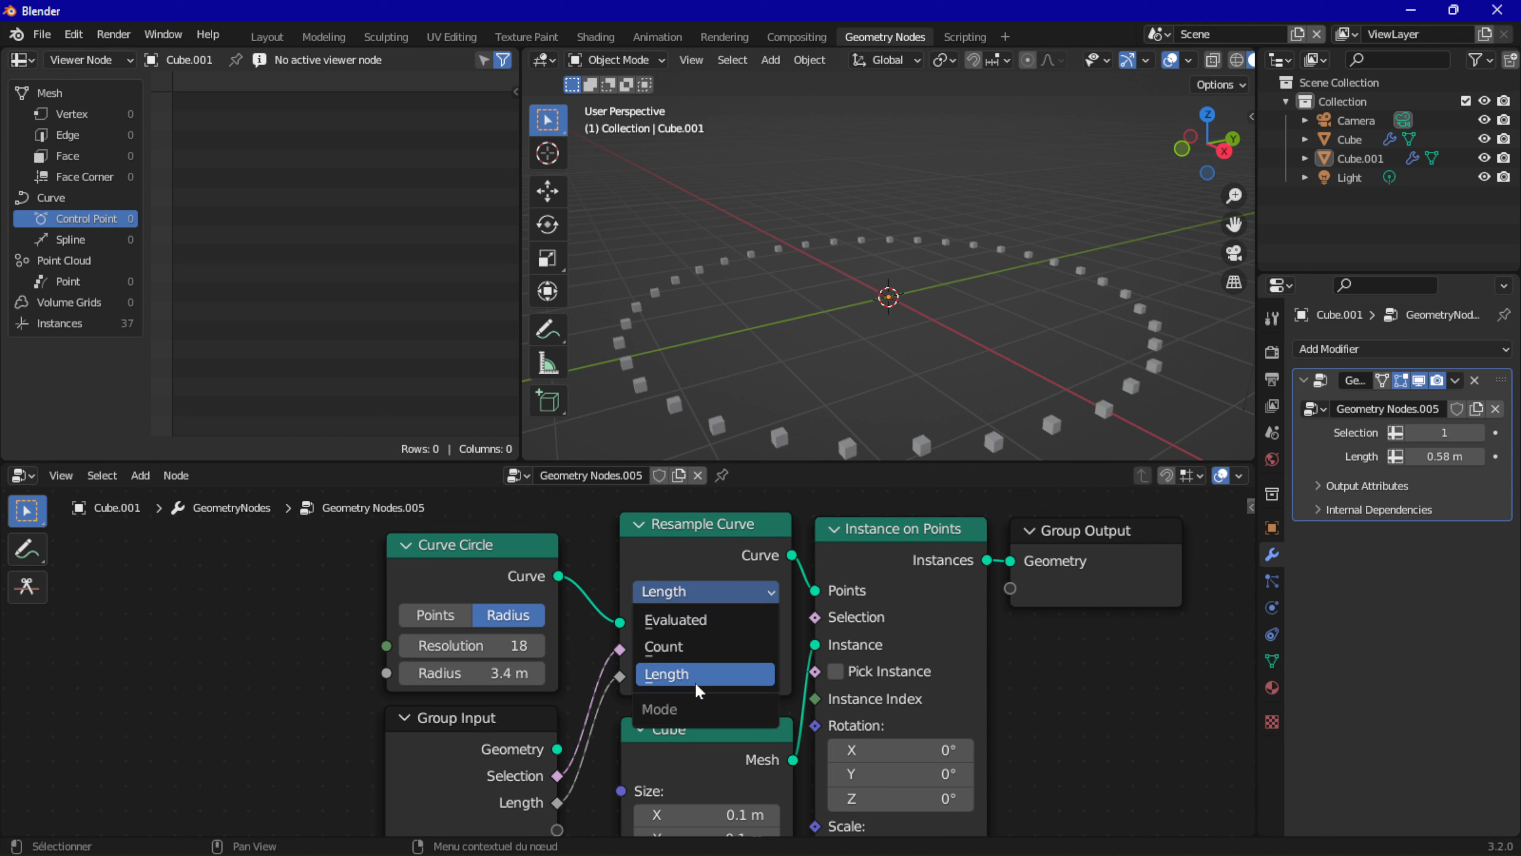
left_click(738, 673)
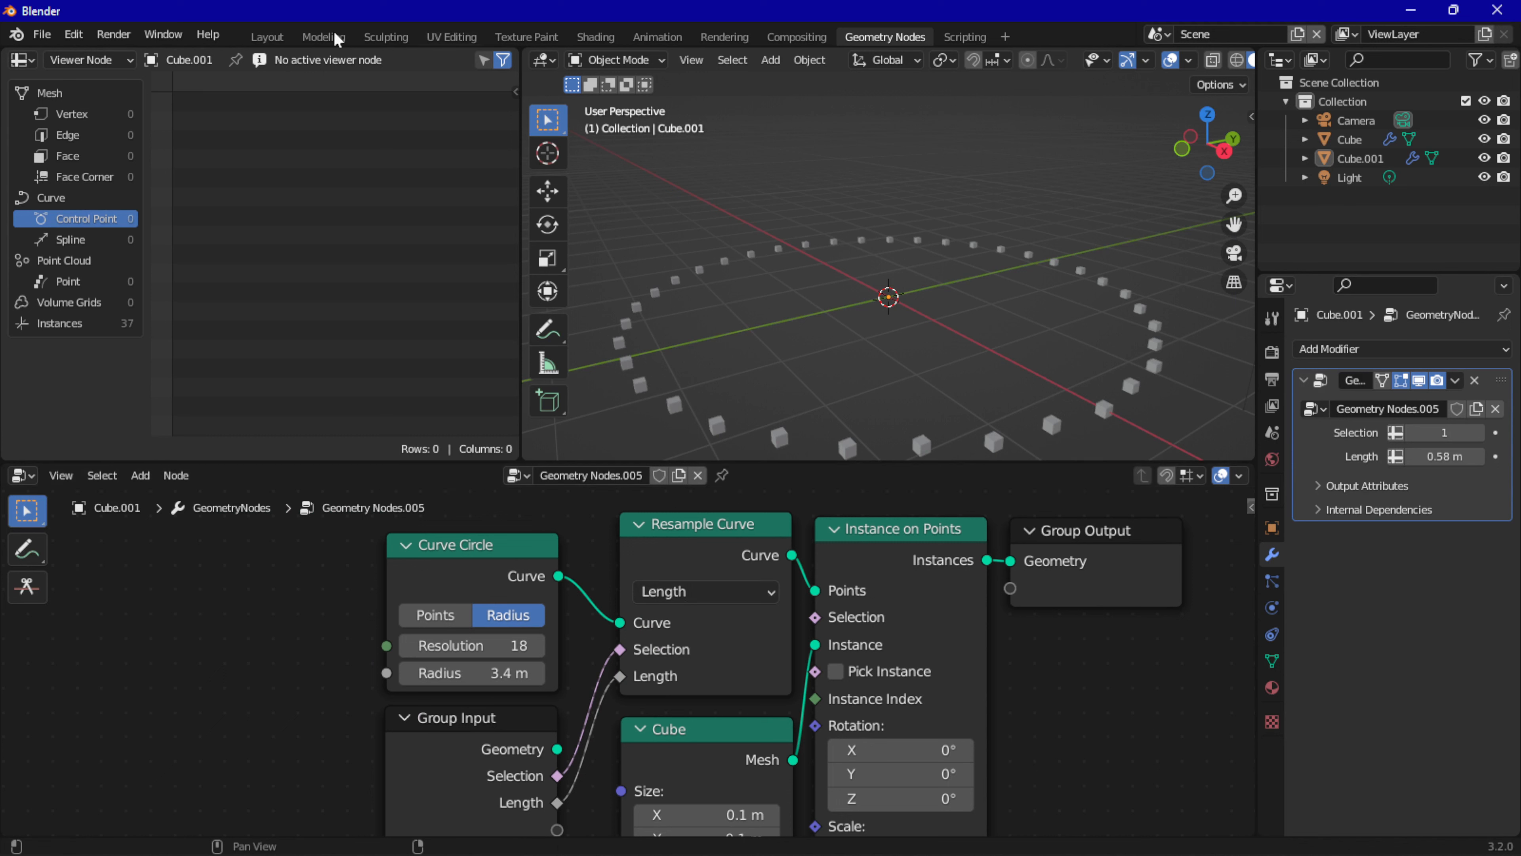
Return to the Layout workspace and delete all objects from the scene
left_click(267, 36)
key("a")
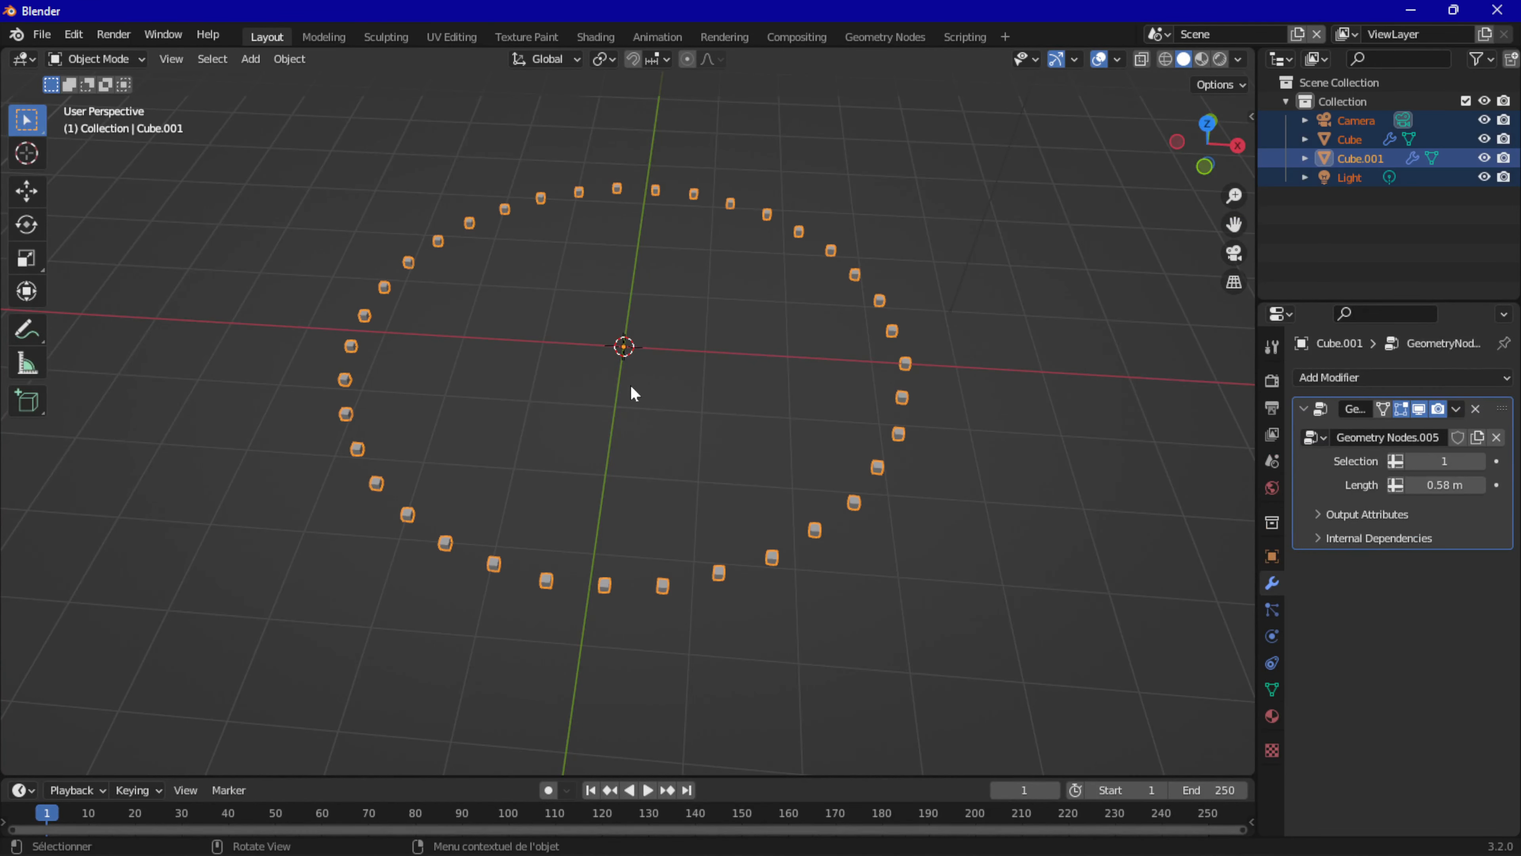
key("Delete")
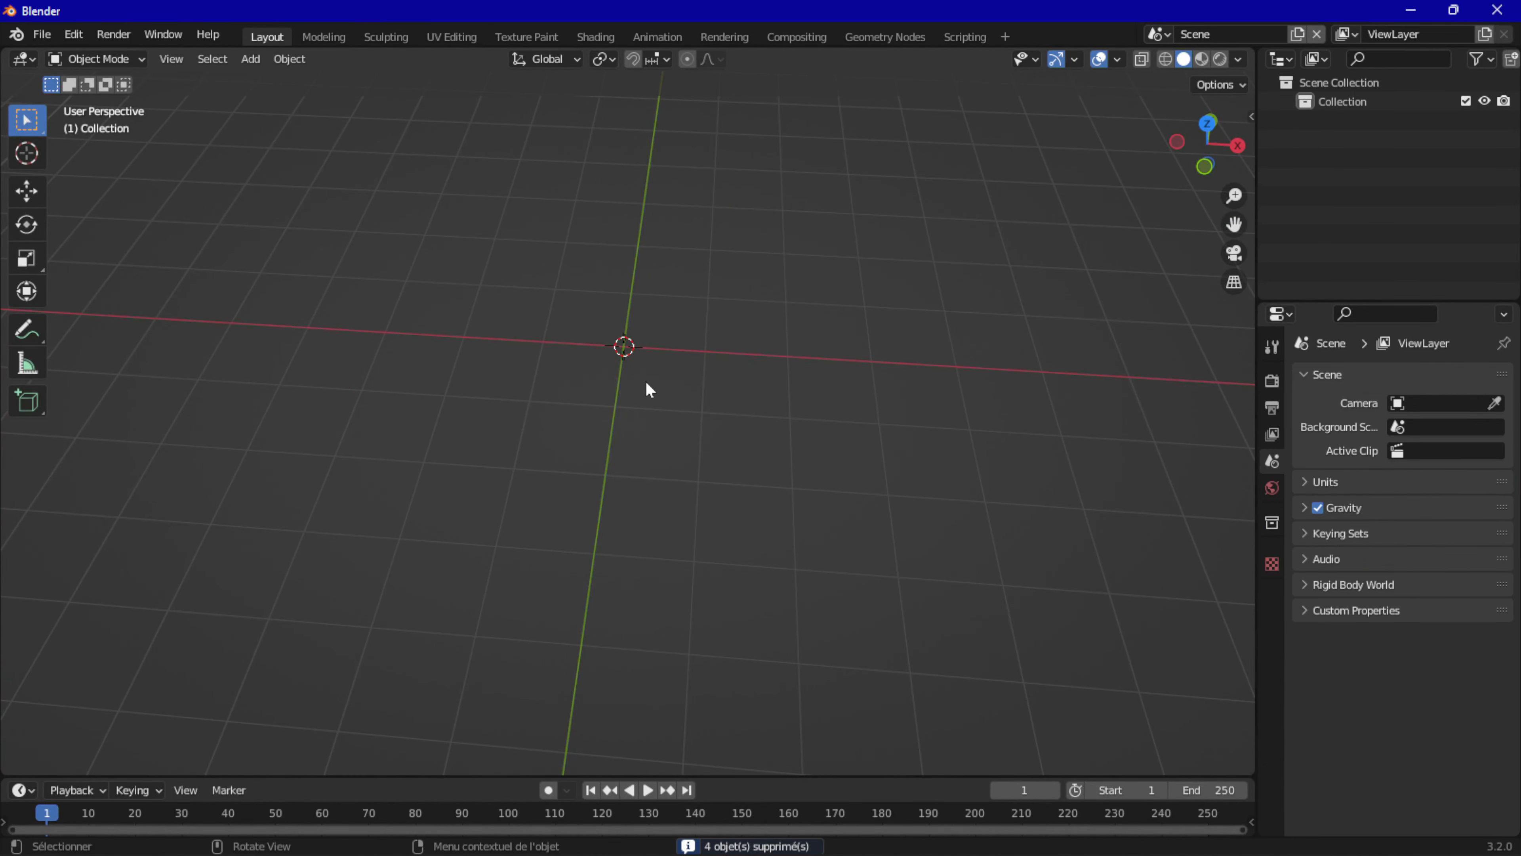
Add a UV Sphere mesh to the empty scene
key("shift+a")
mouse_move(646, 383)
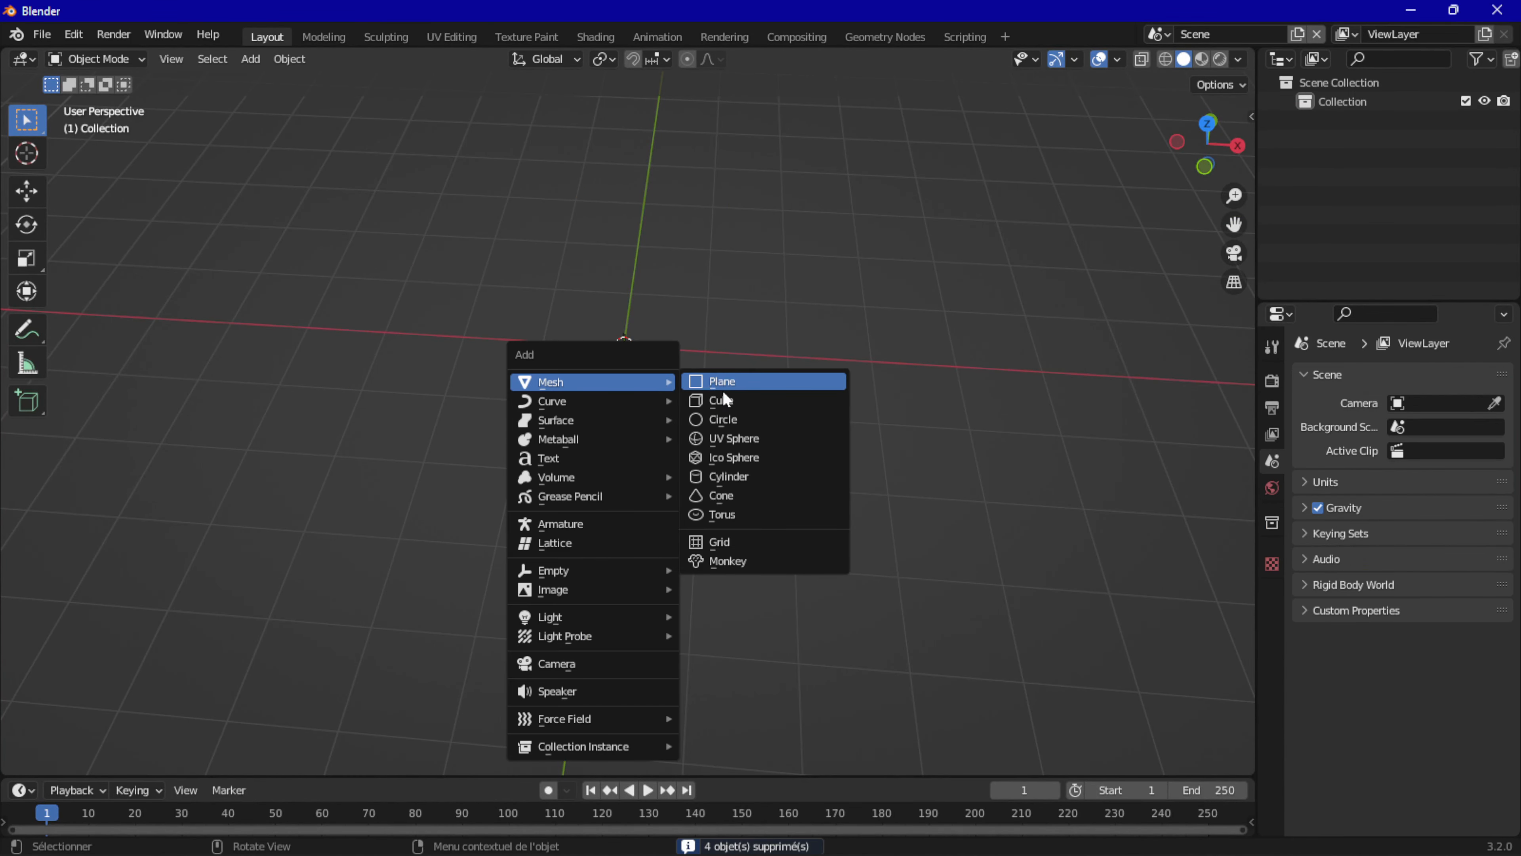
left_click(737, 440)
Create a new geometry node tree for the sphere in the Geometry Nodes workspace and arrange its nodes
left_click(879, 35)
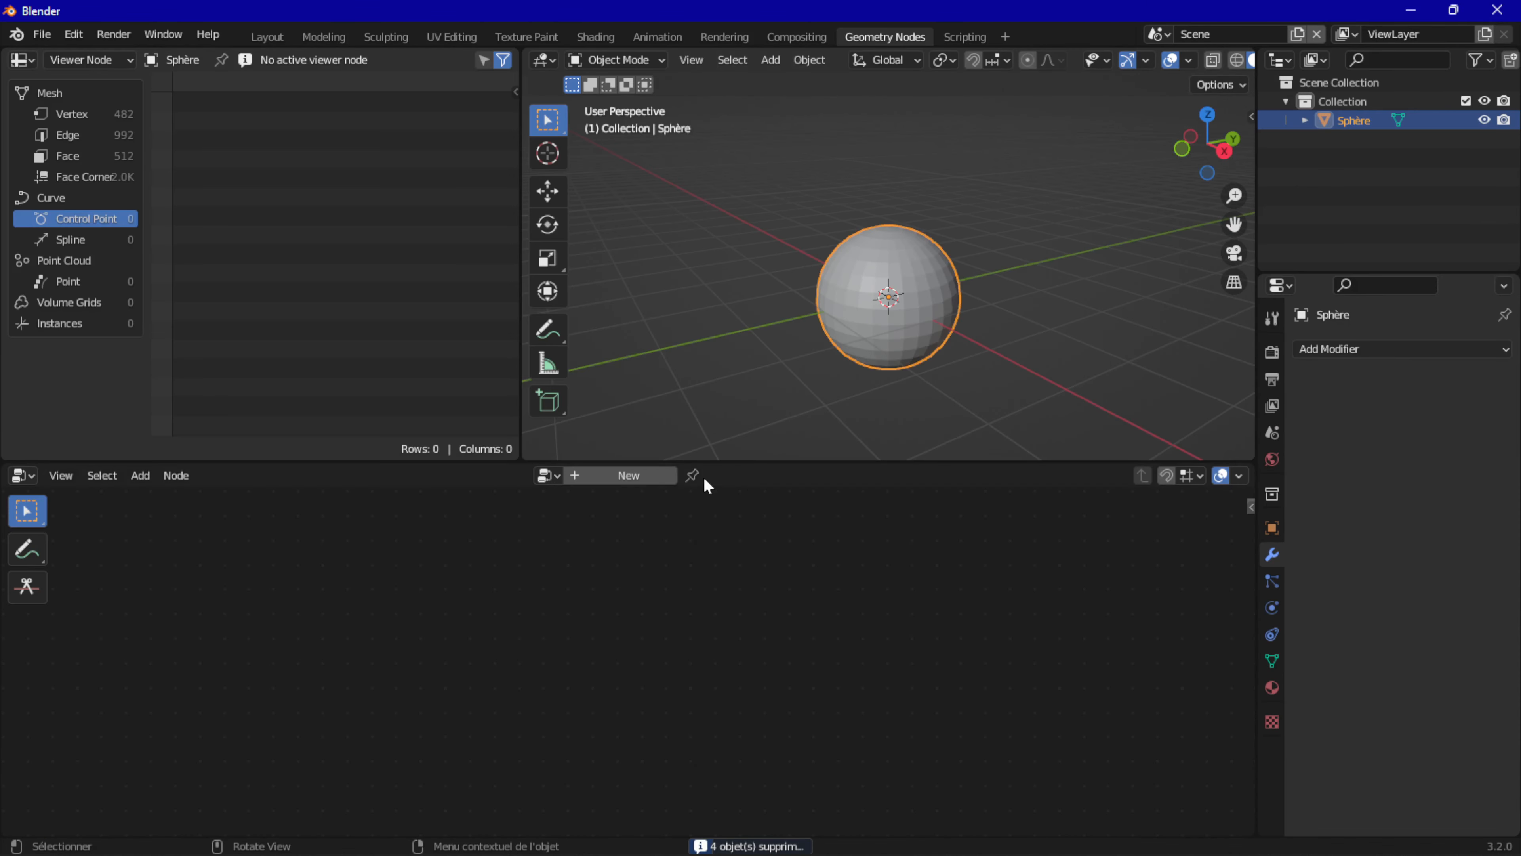
left_click(590, 475)
middle_click_drag(692, 606, 541, 610)
left_click_drag(301, 612, 302, 622)
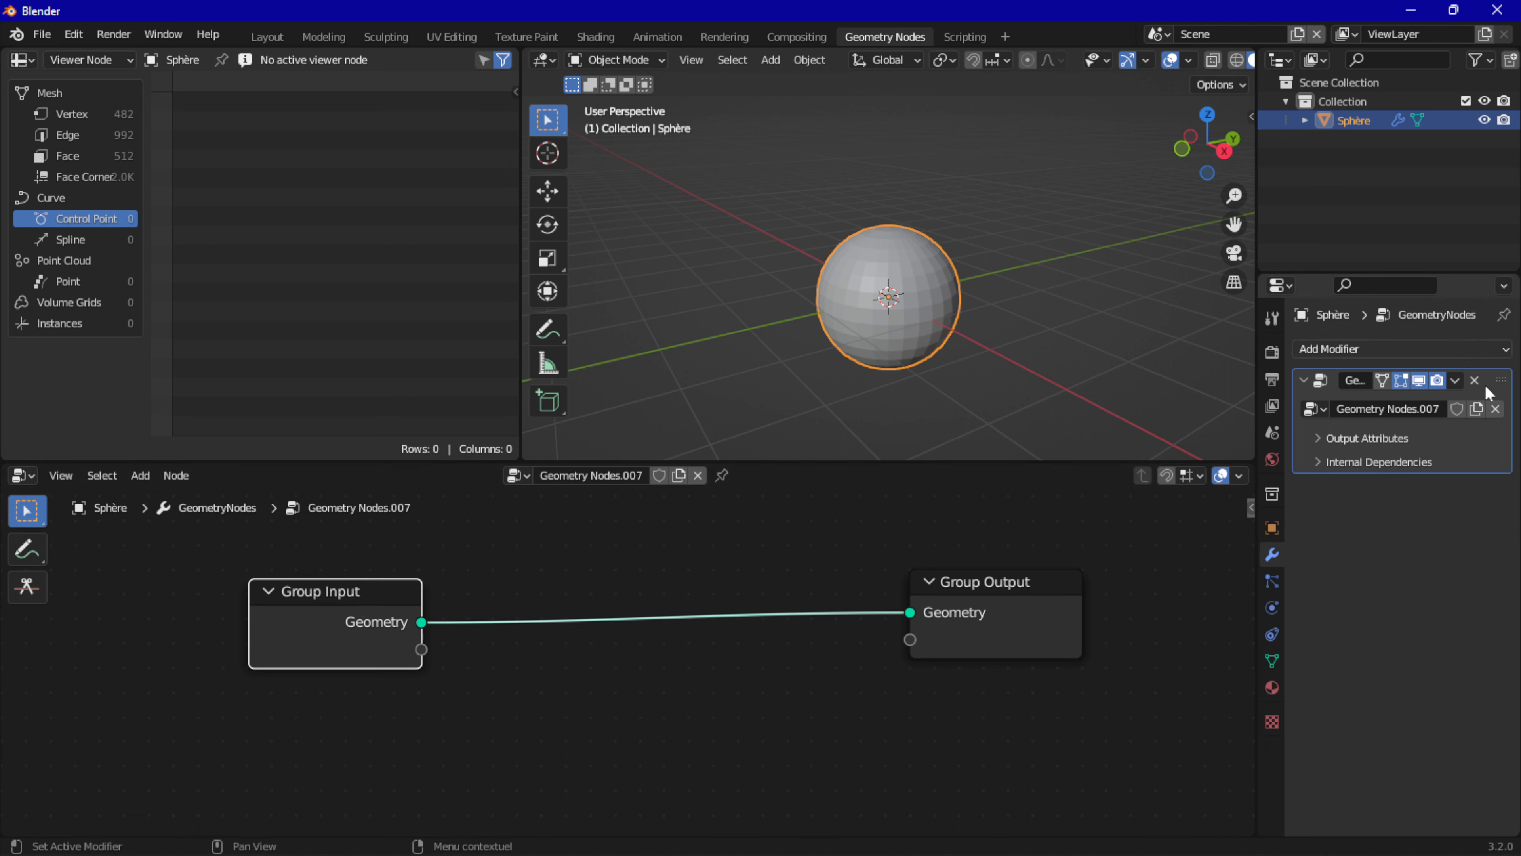
Disconnect Group Input's geometry from Group Output and move the Group Input node farther away
left_click(996, 646)
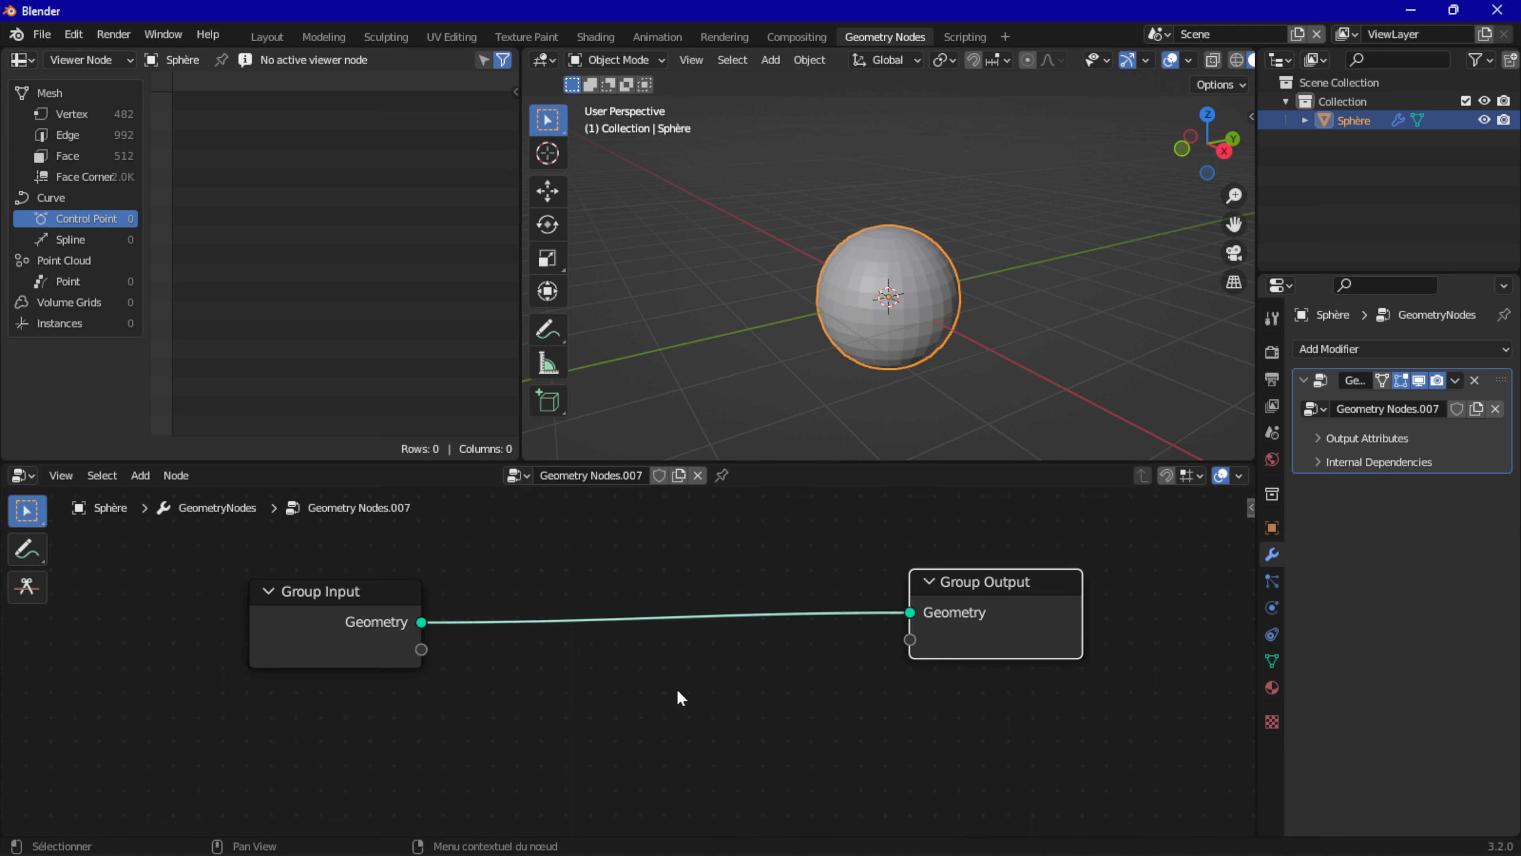
left_click_drag(910, 612, 862, 533)
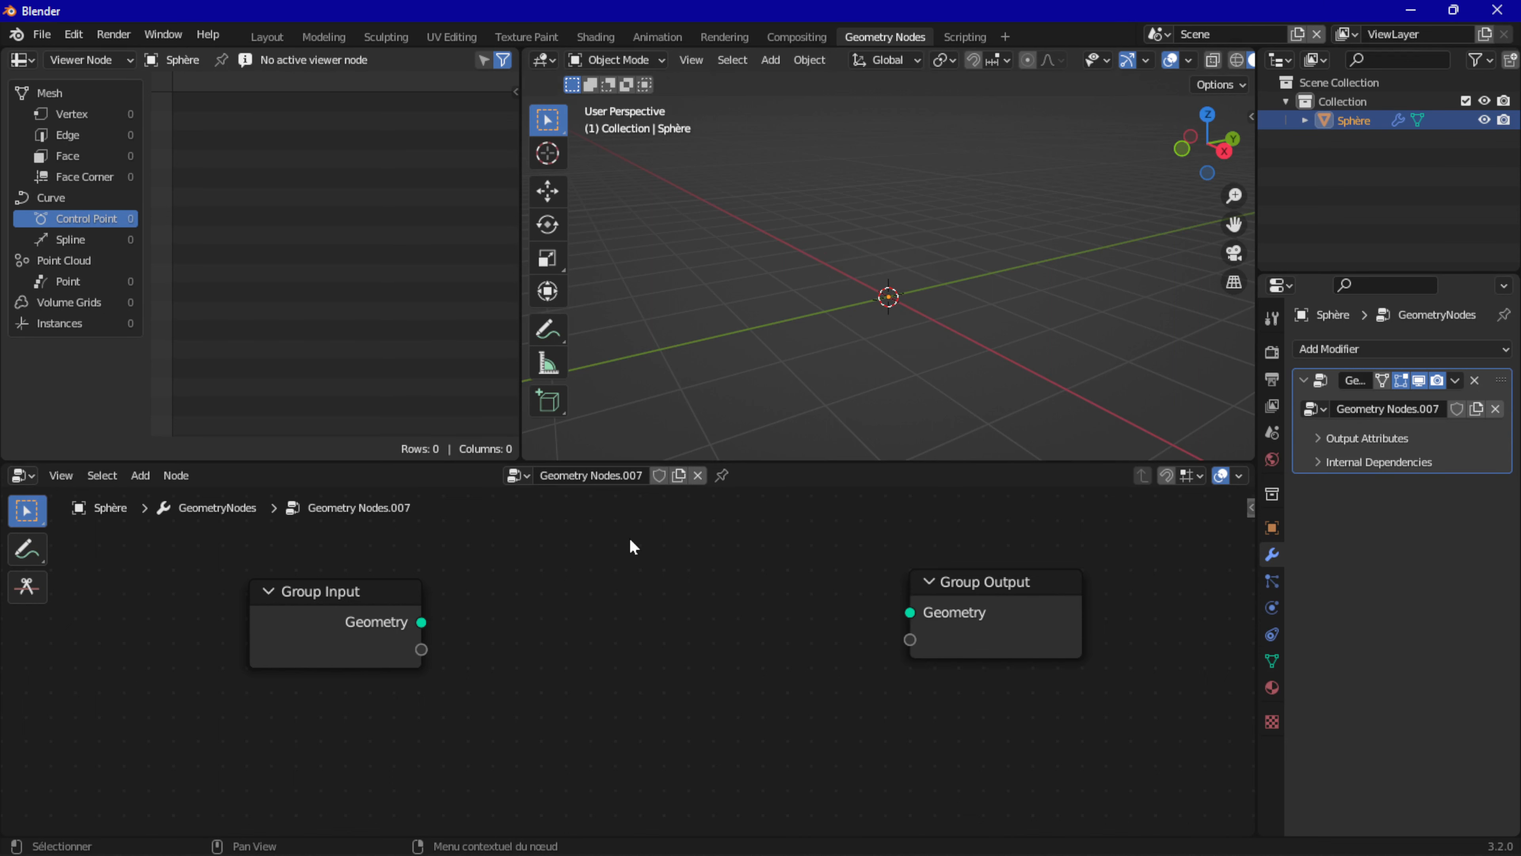
left_click_drag(266, 605, 125, 606)
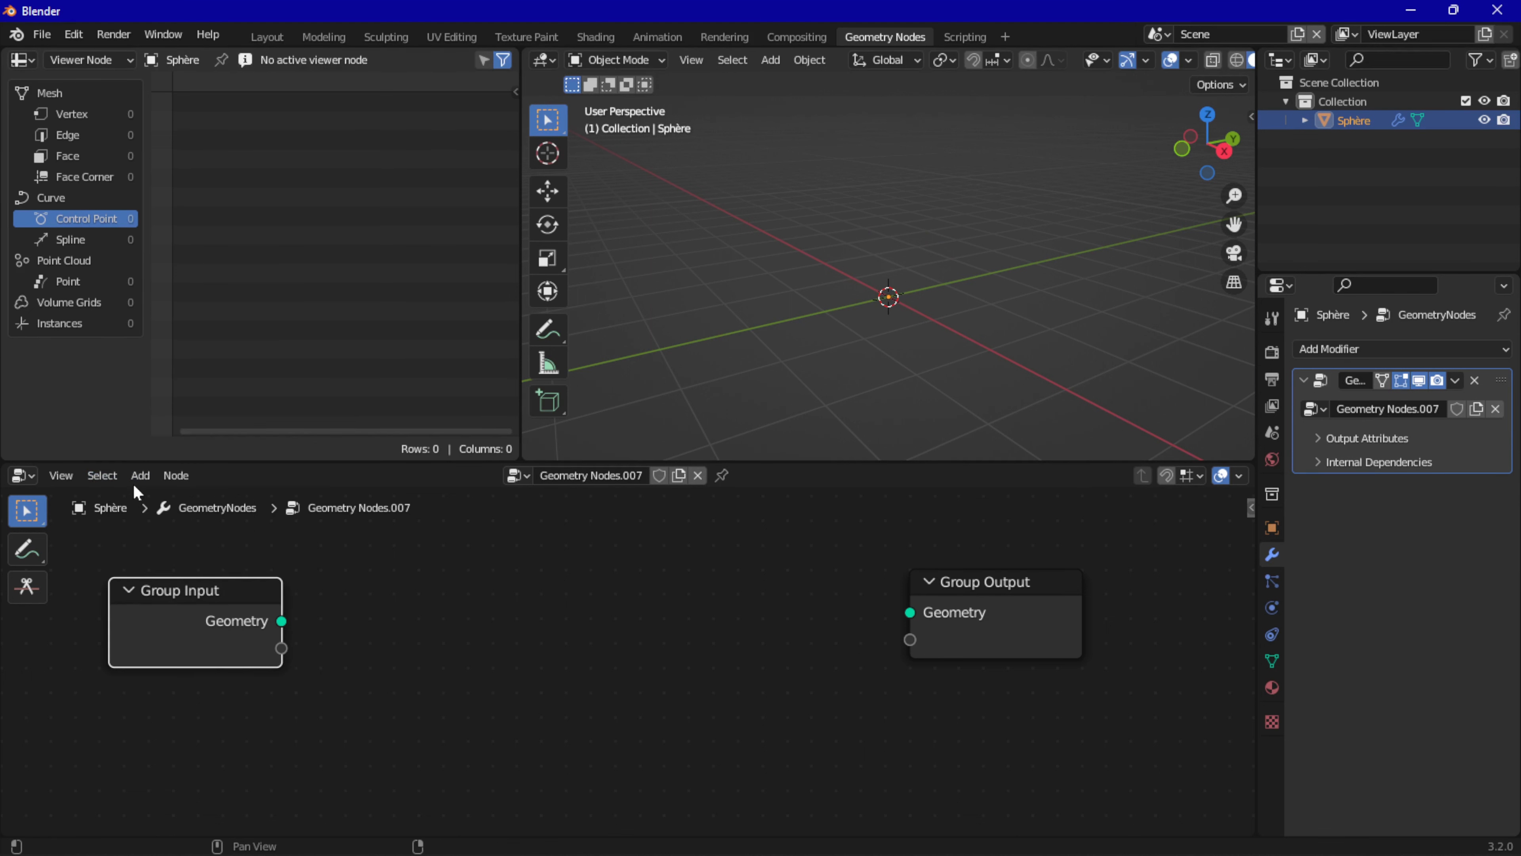
Add a Star curve primitive between the group nodes and connect its Curve output to Group Output's Geometry
left_click(139, 476)
mouse_move(187, 369)
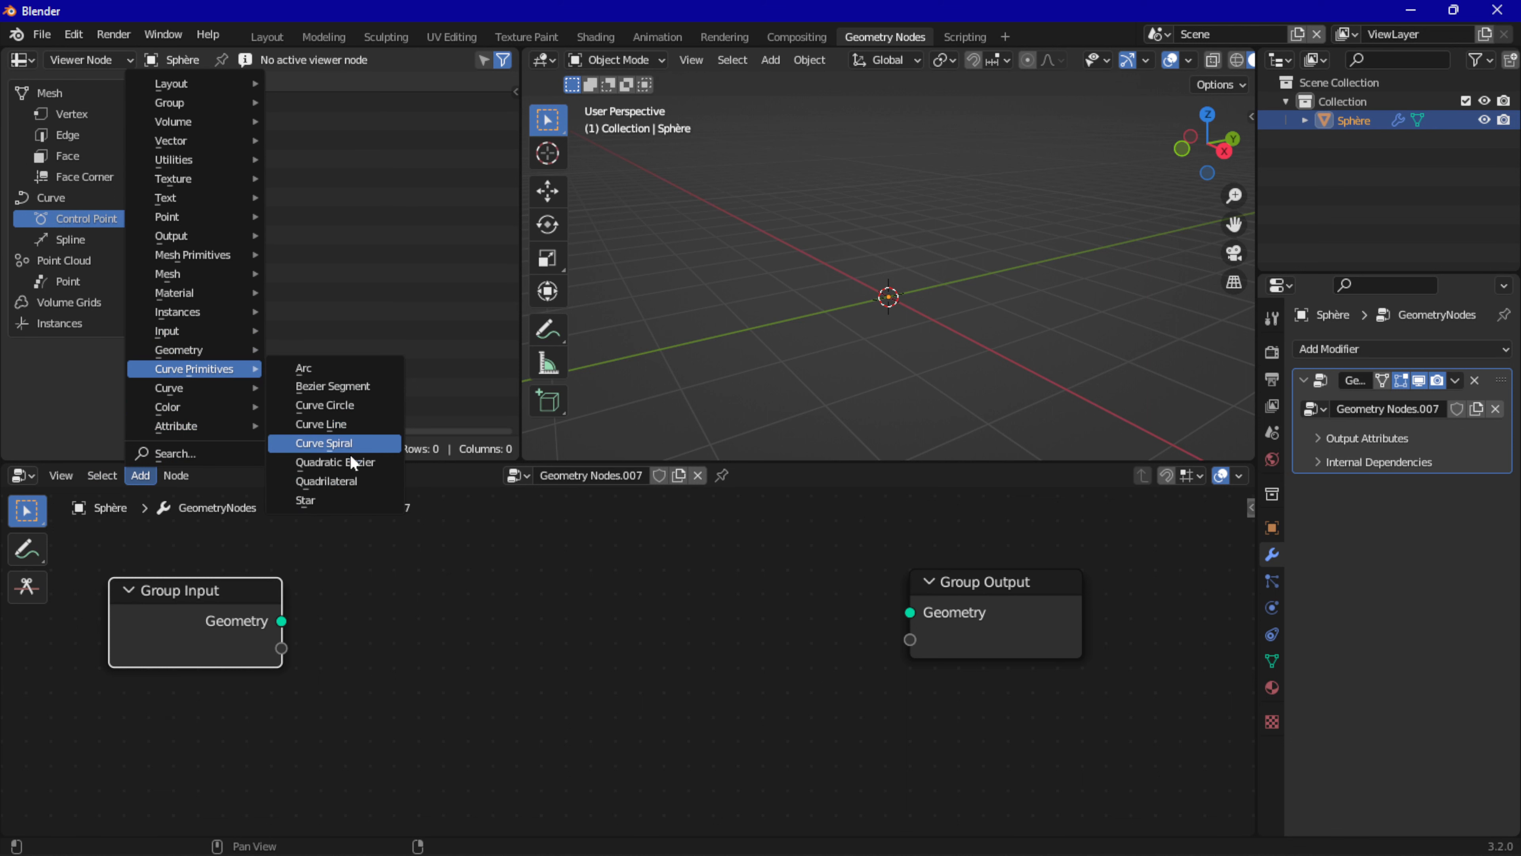
left_click(320, 500)
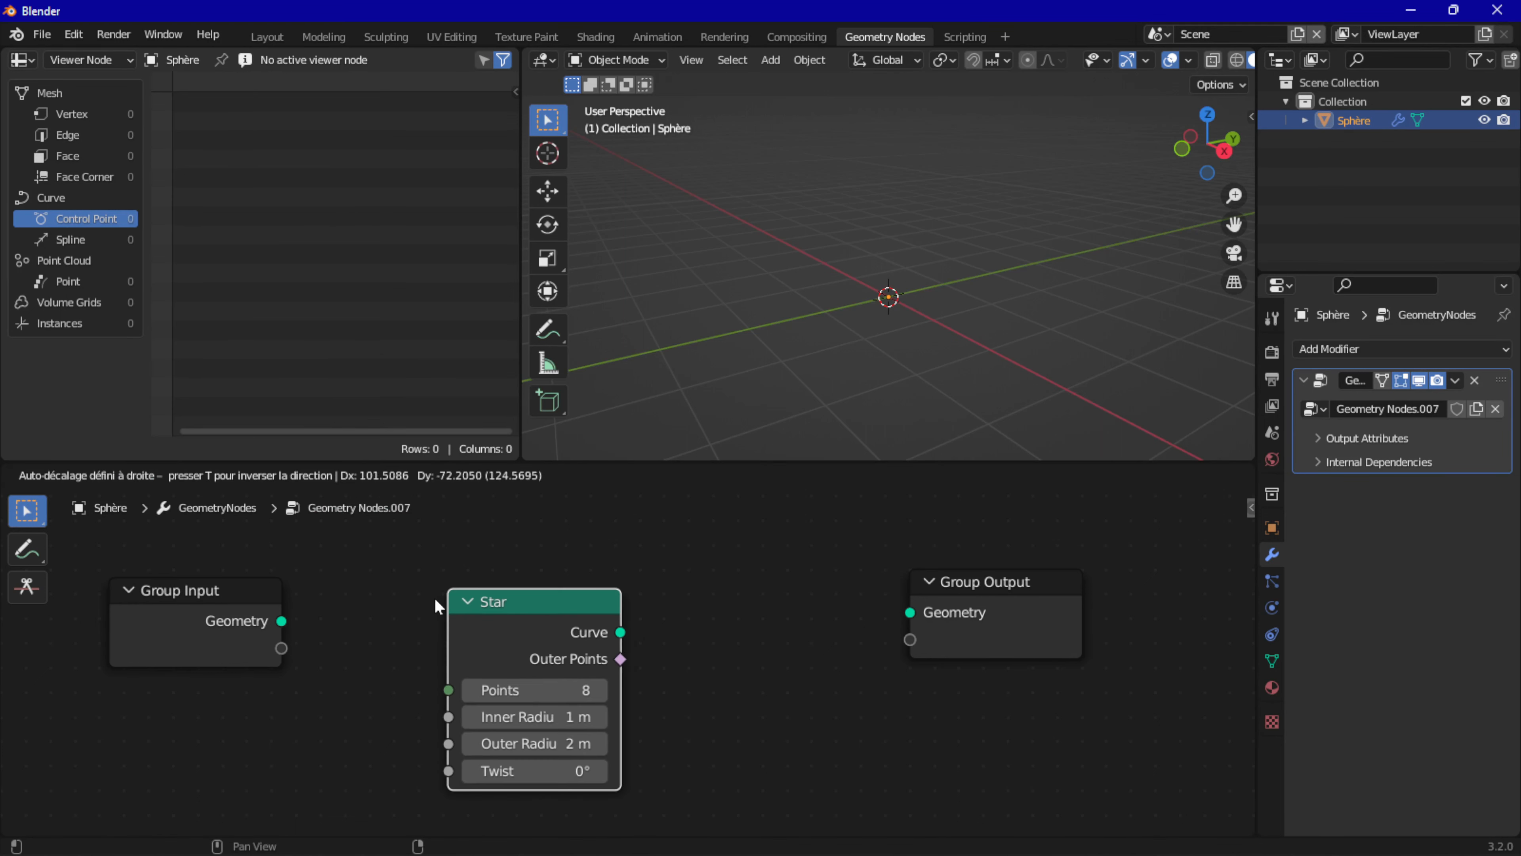
left_click(621, 646)
left_click_drag(612, 638, 919, 612)
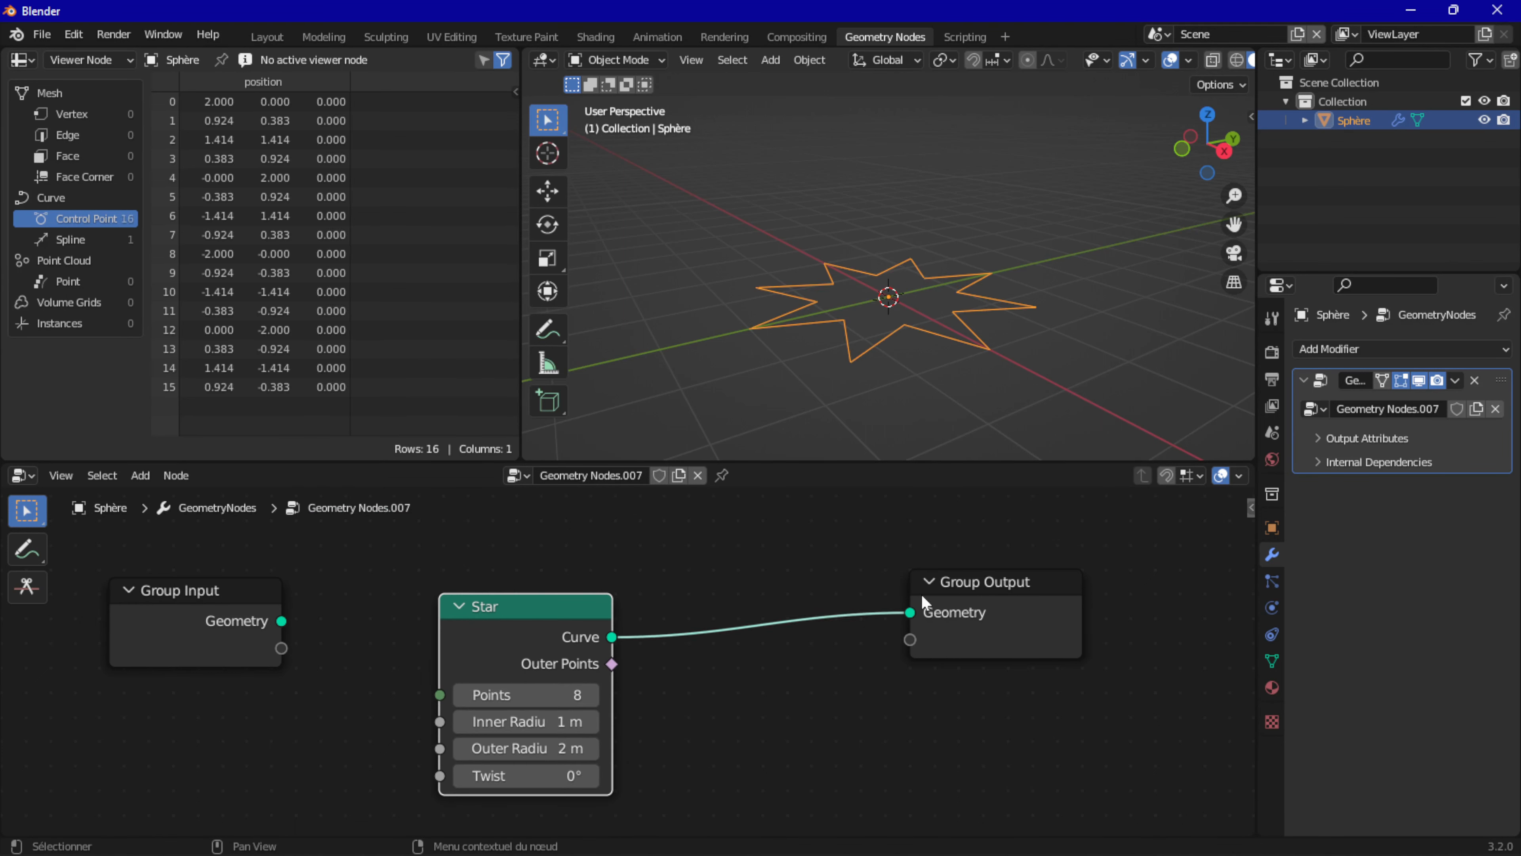
Set the Star to 21 points, 2 m inner radius, 2.5 m outer radius and 2.7° twist, and space it farther from Group Output
left_click_drag(521, 694, 485, 776)
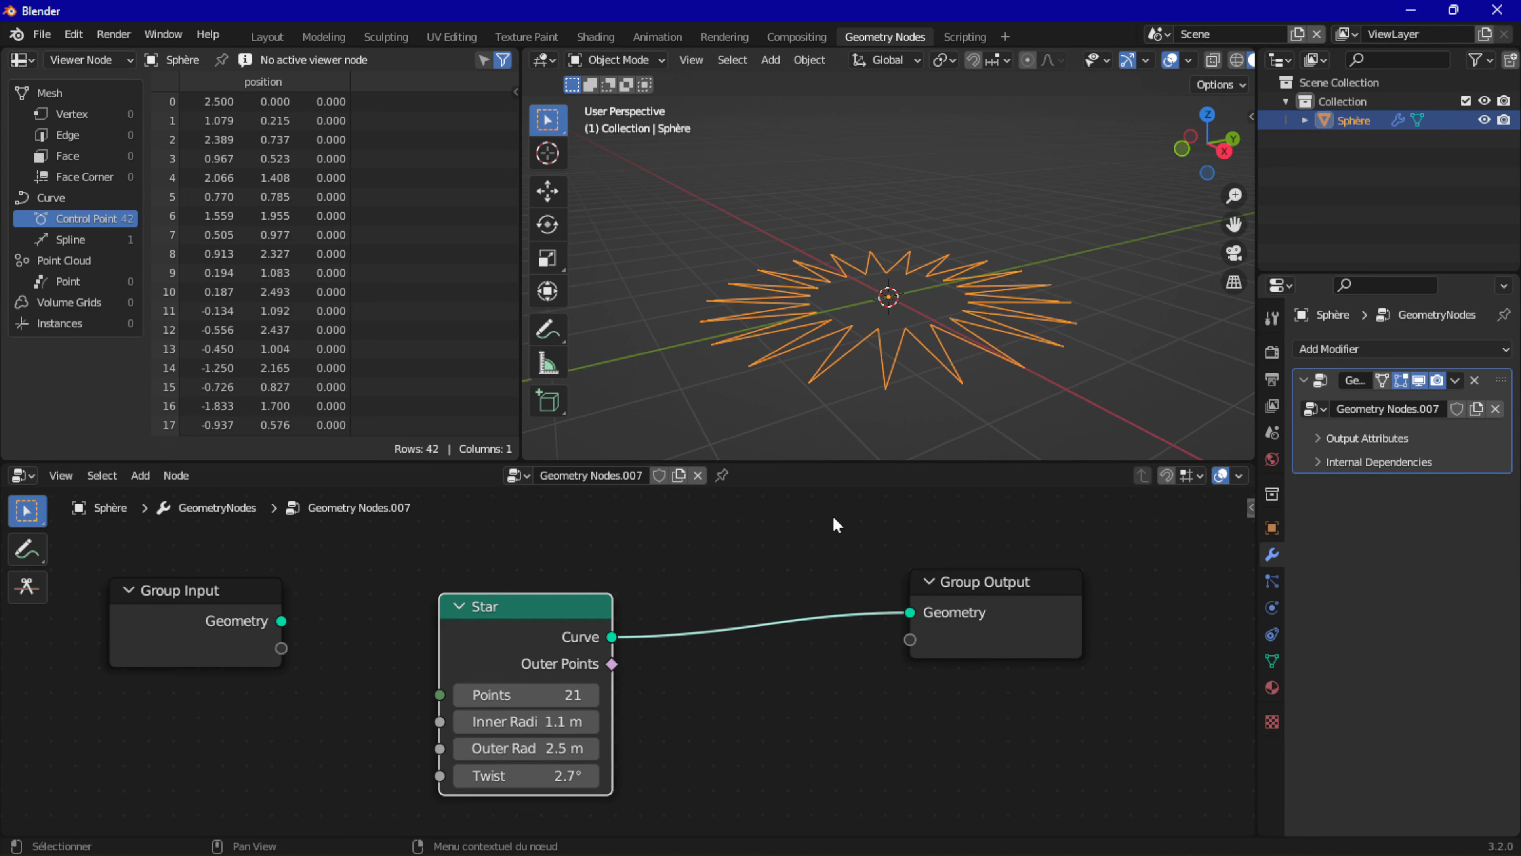
middle_click_drag(838, 440, 881, 366)
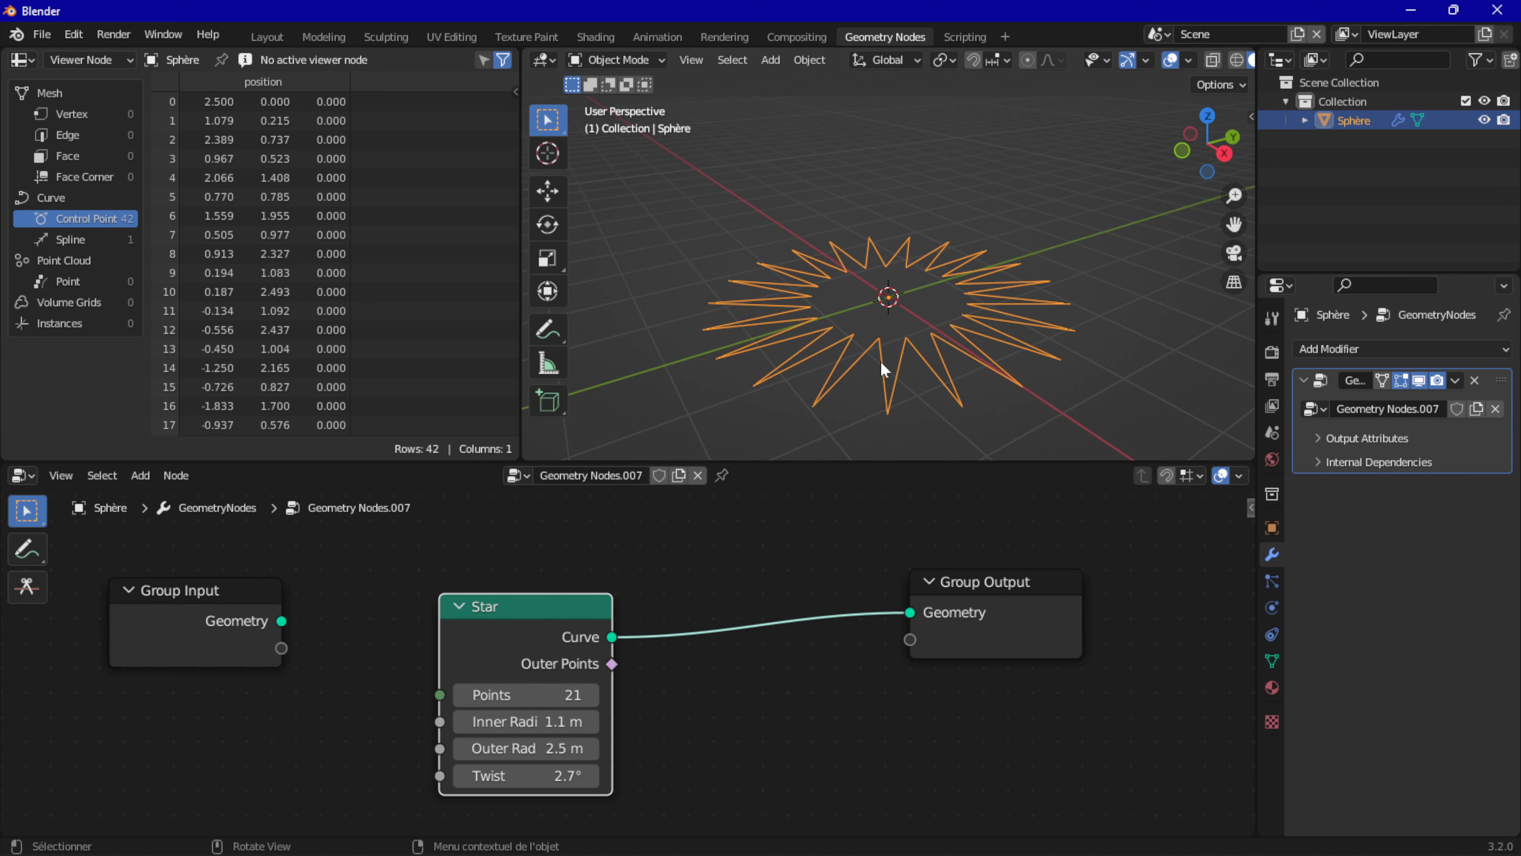
left_click_drag(578, 640, 458, 609)
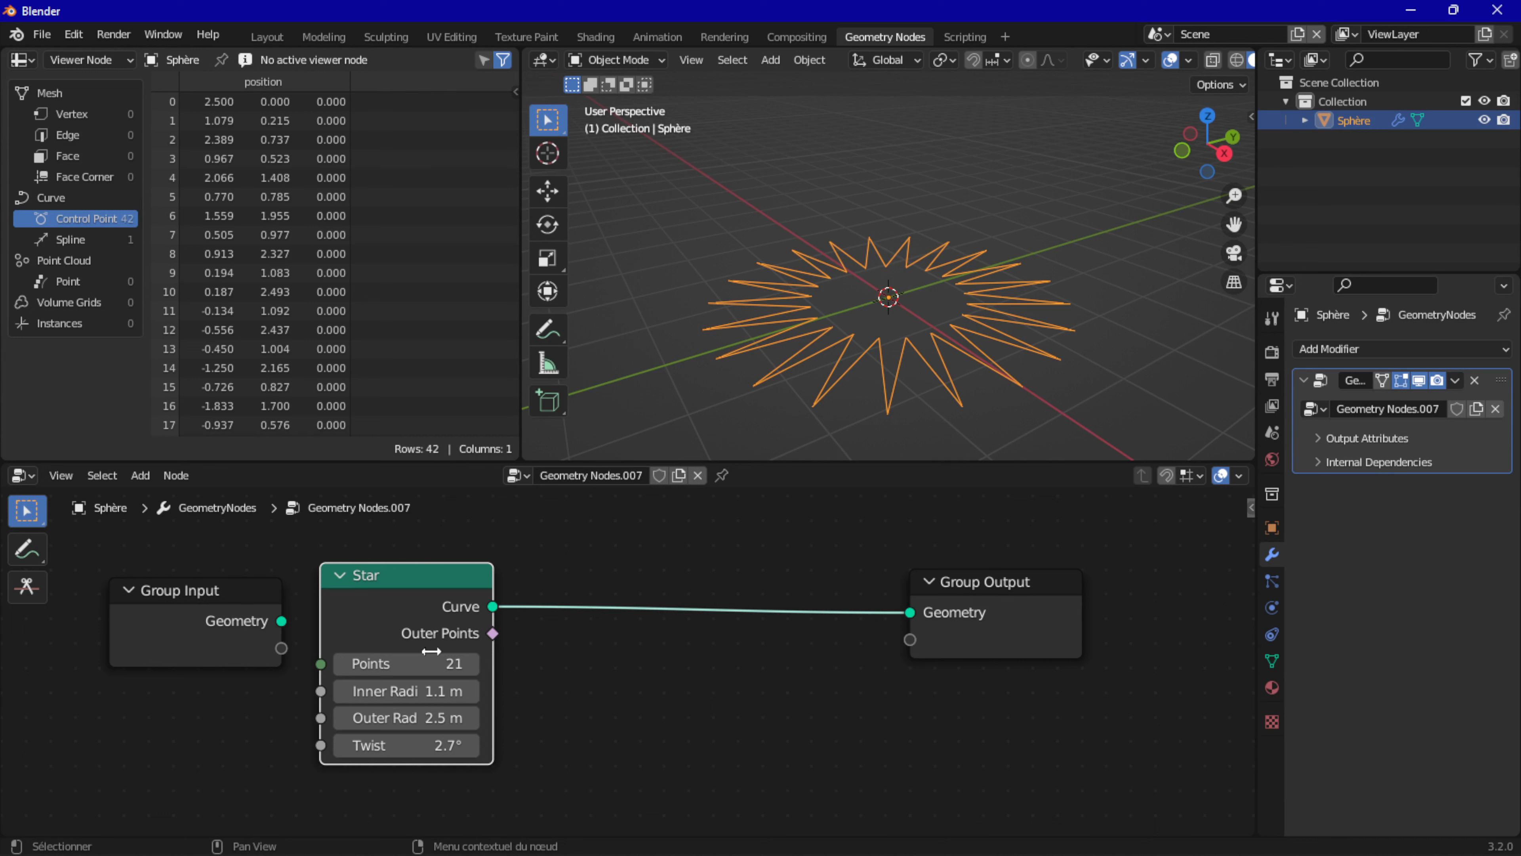
left_click_drag(411, 692, 467, 692)
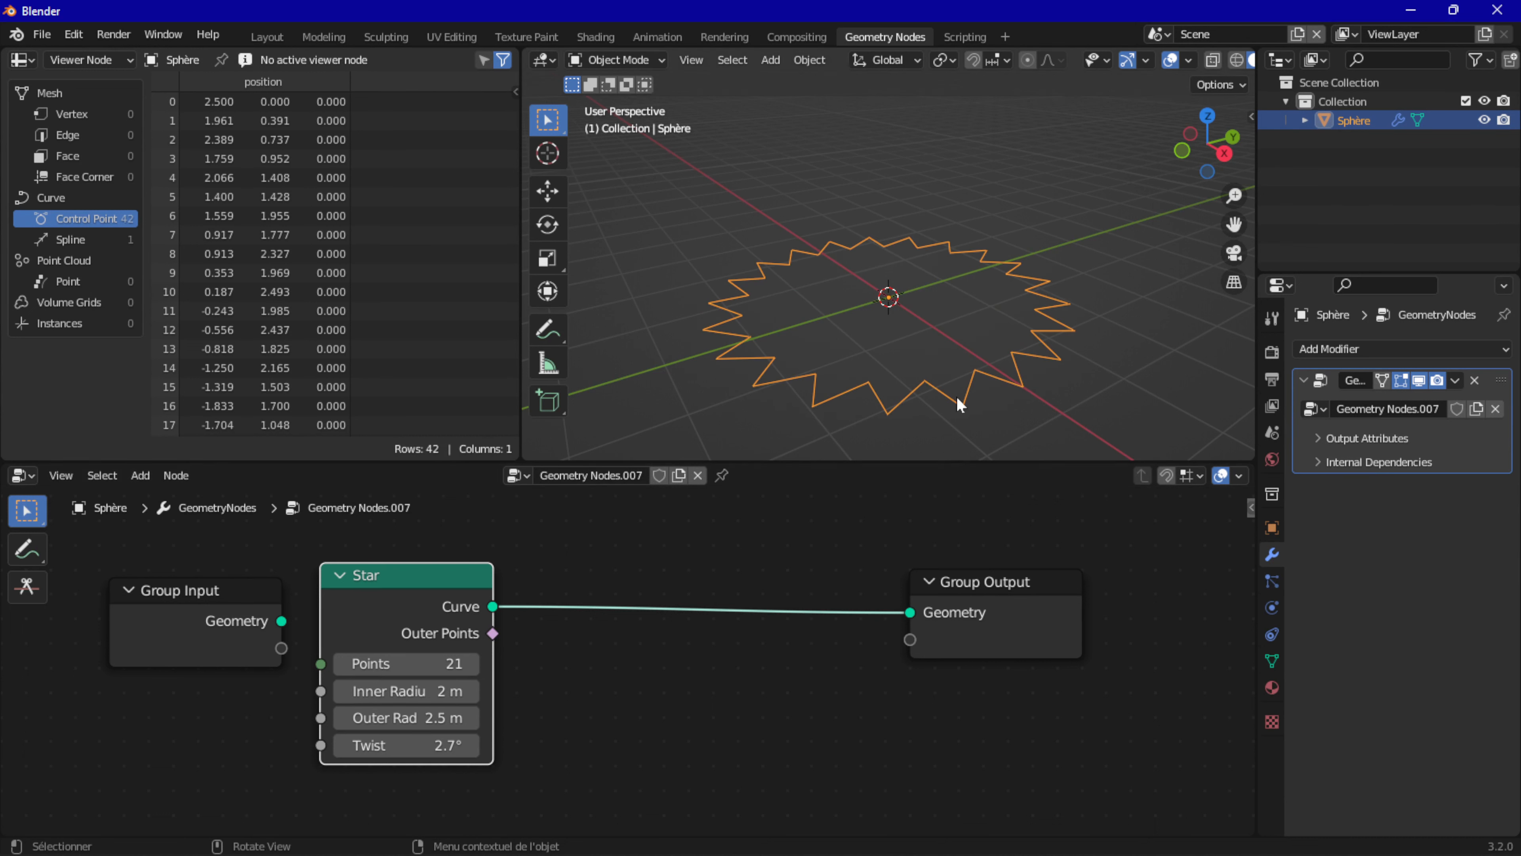
middle_click_drag(1078, 286, 827, 366)
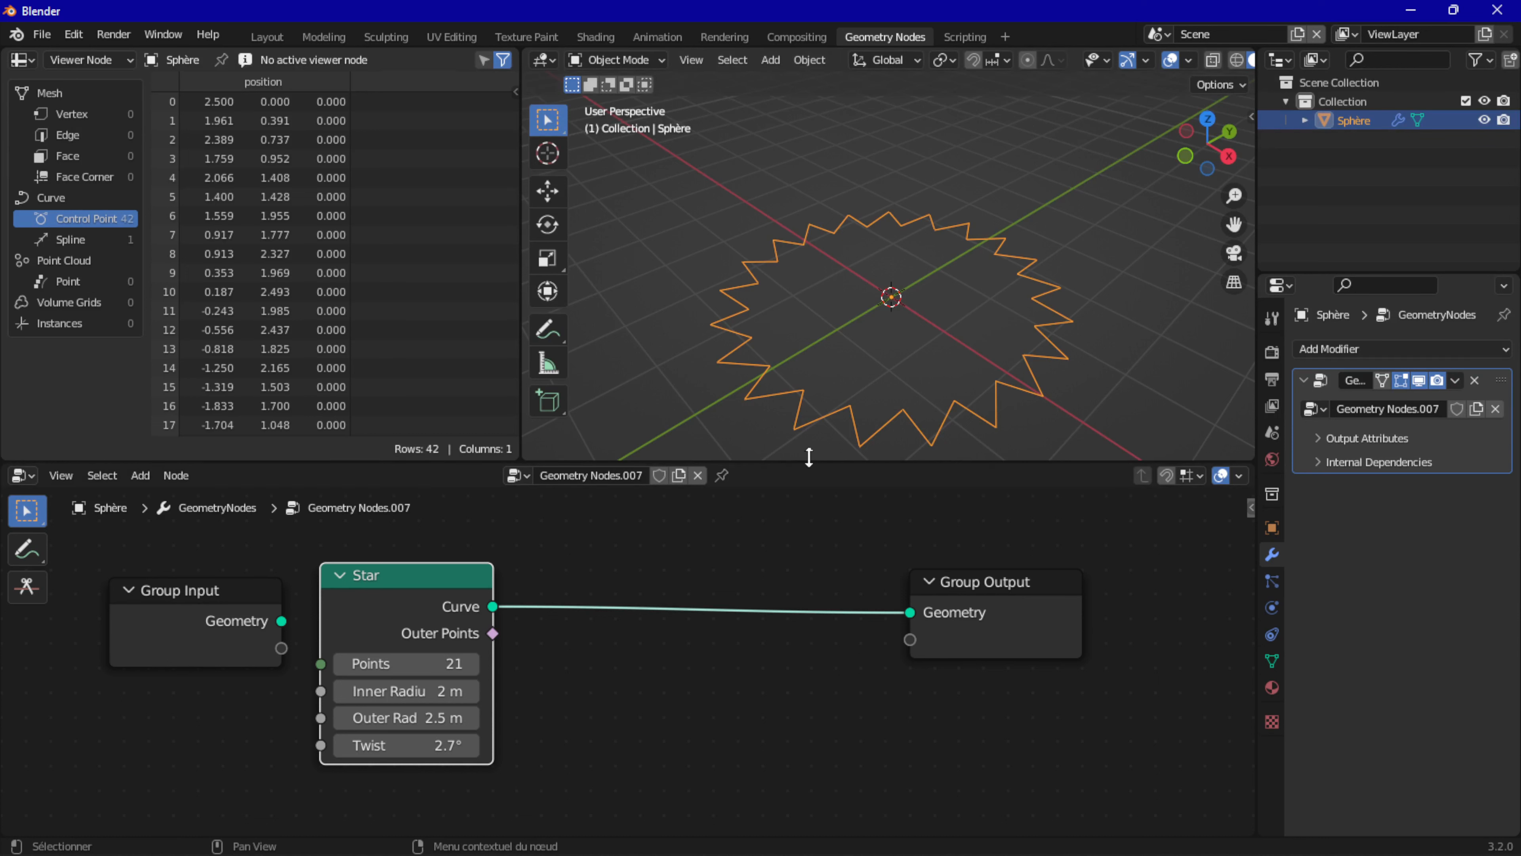
left_click_drag(954, 629, 1079, 623)
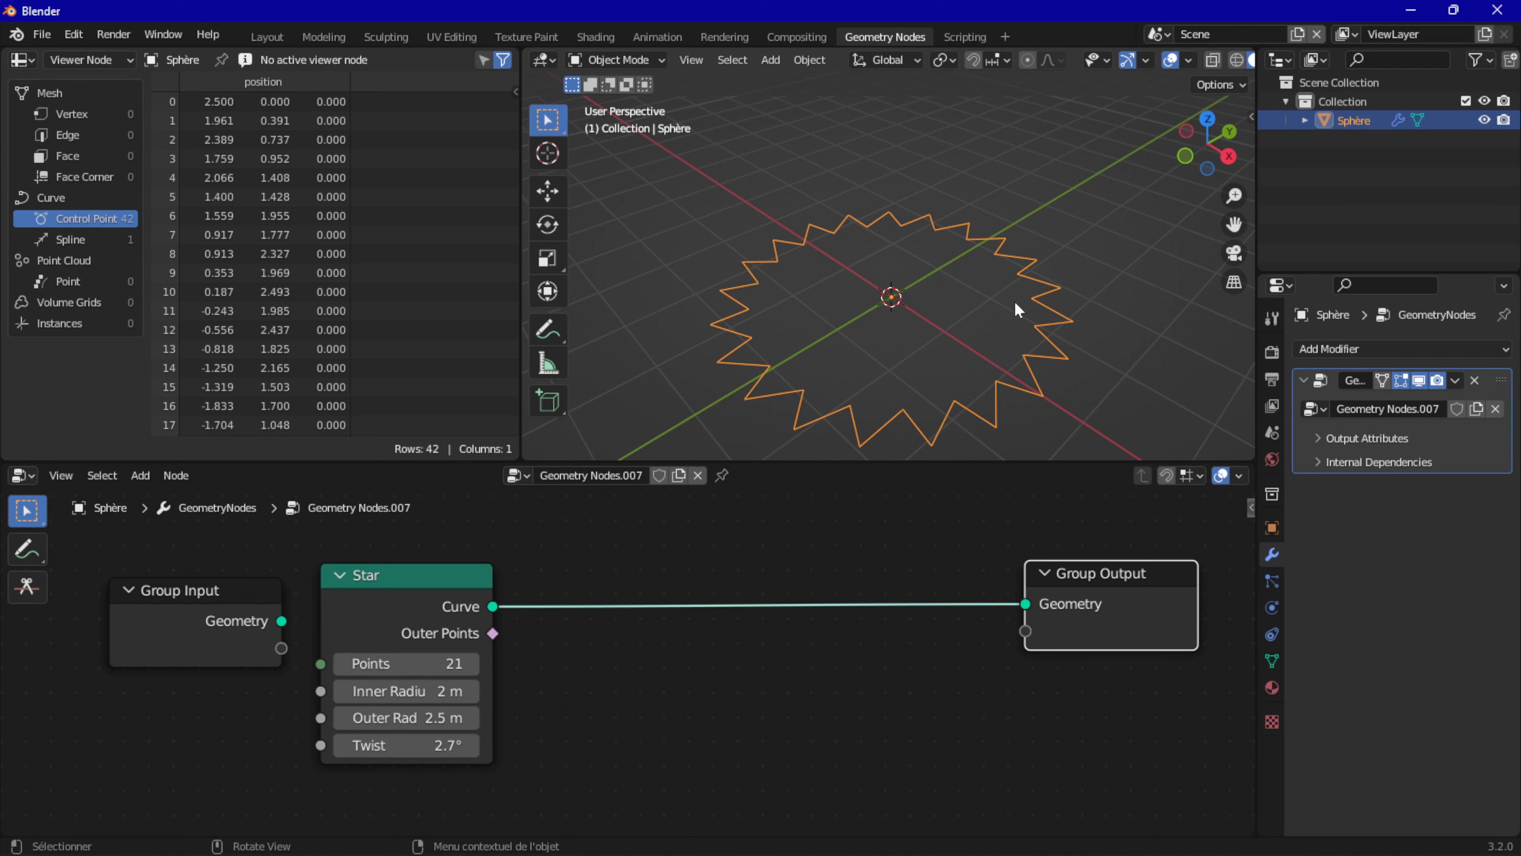
Insert a Subdivide Curve node between Star and Group Output and set its Cuts to 35
left_click(139, 475)
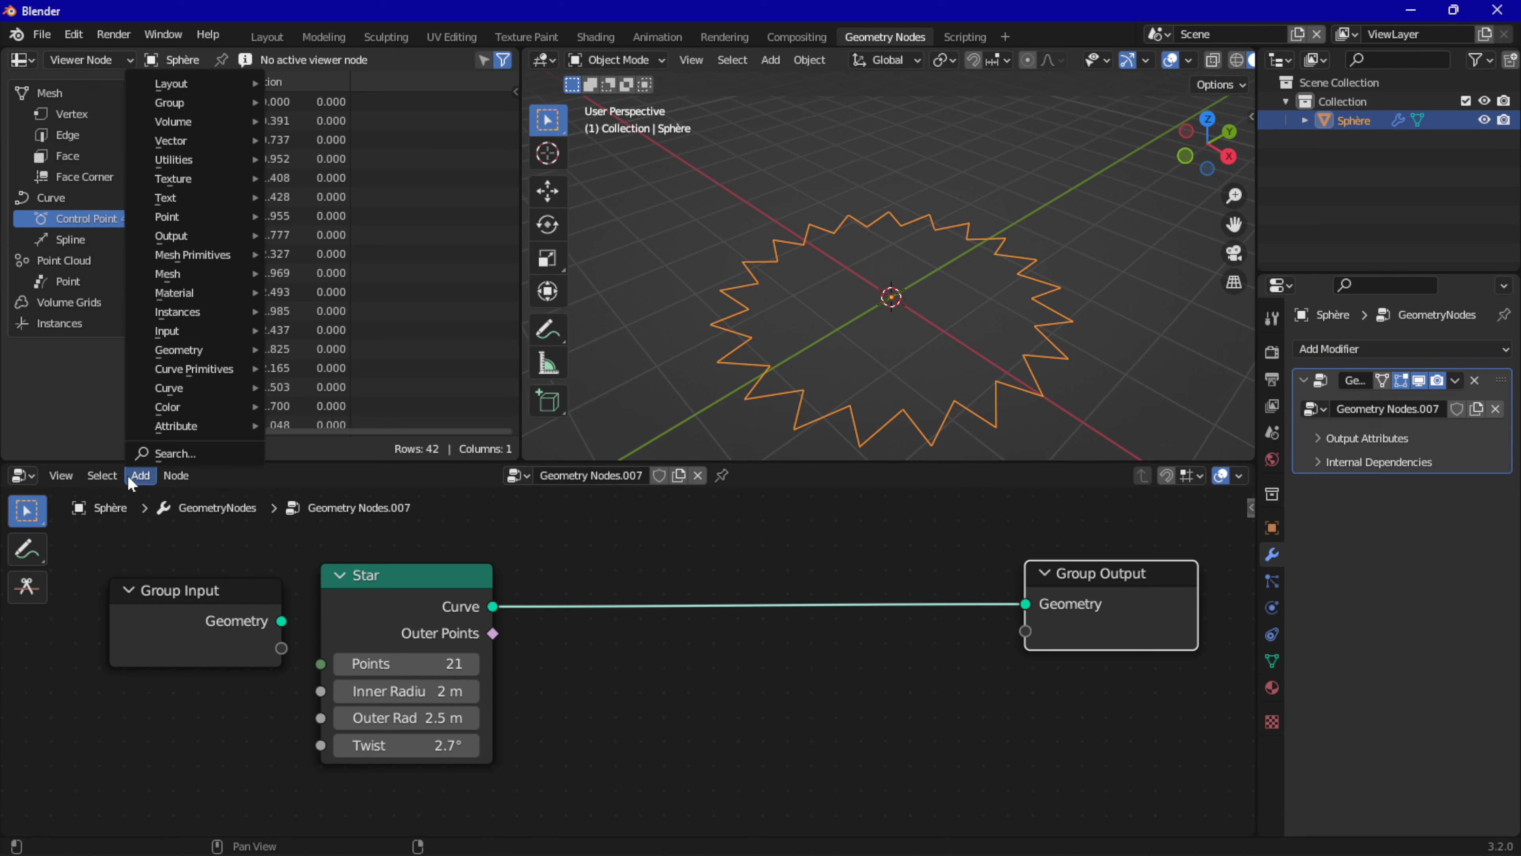
mouse_move(180, 387)
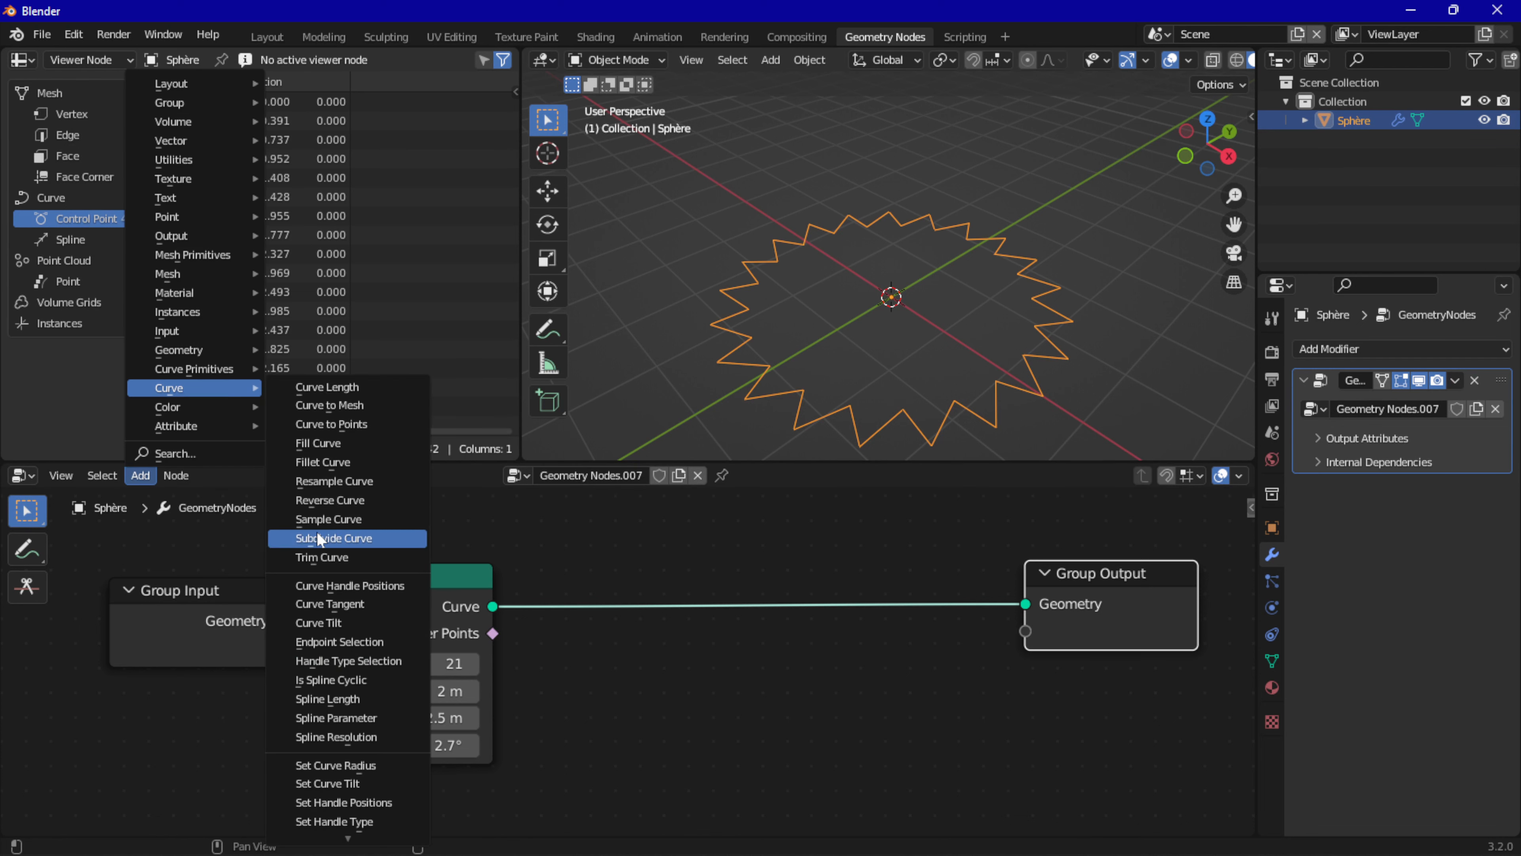
left_click(345, 535)
left_click(595, 584)
left_click_drag(671, 684, 720, 684)
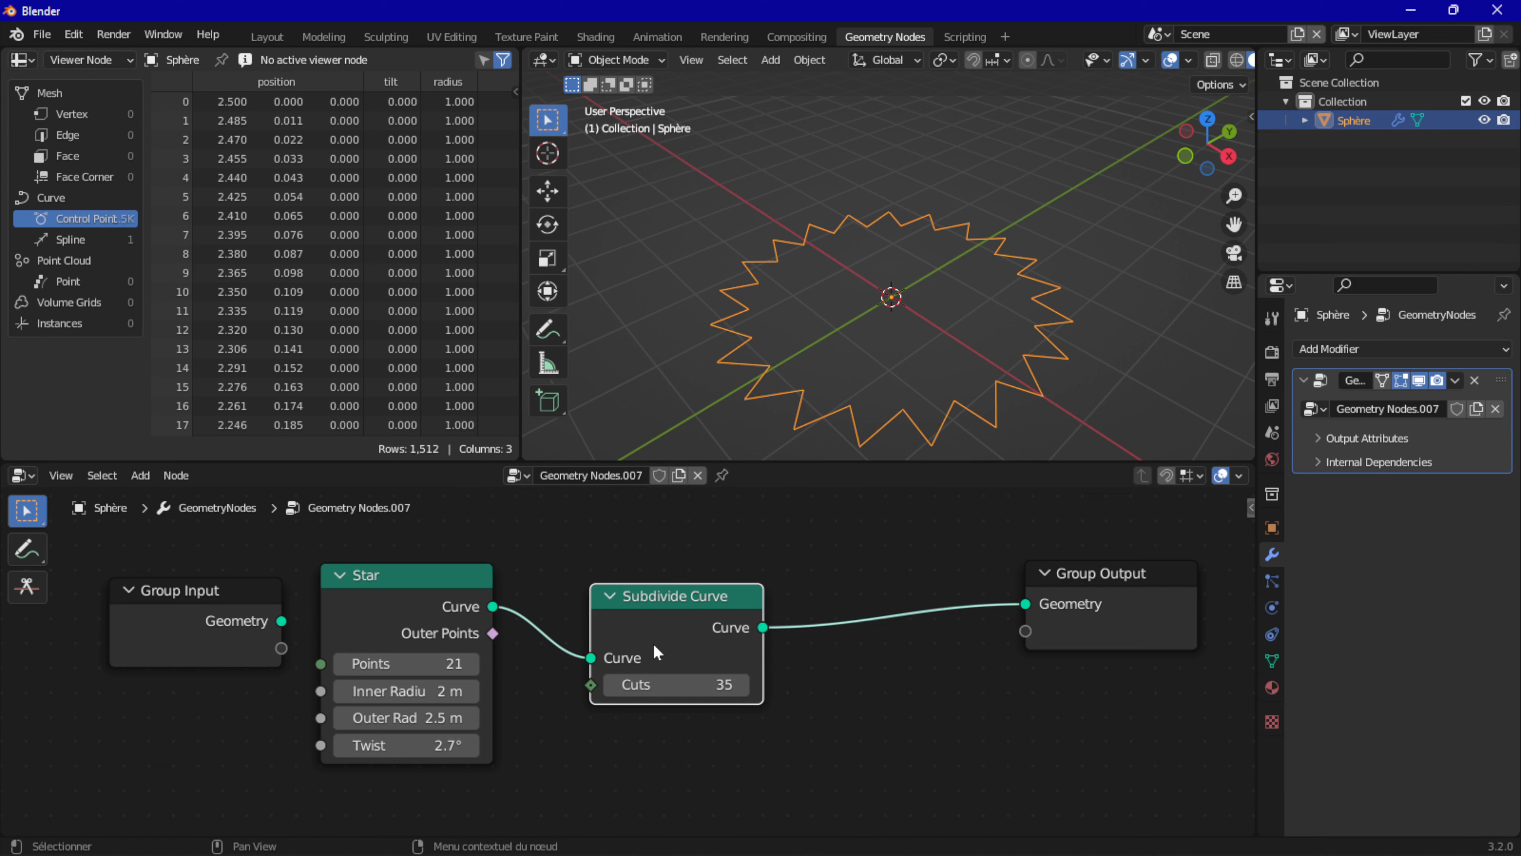
Detach the Subdivide Curve node from the Star link and delete it
left_click_drag(682, 613, 682, 653, "alt")
key("x")
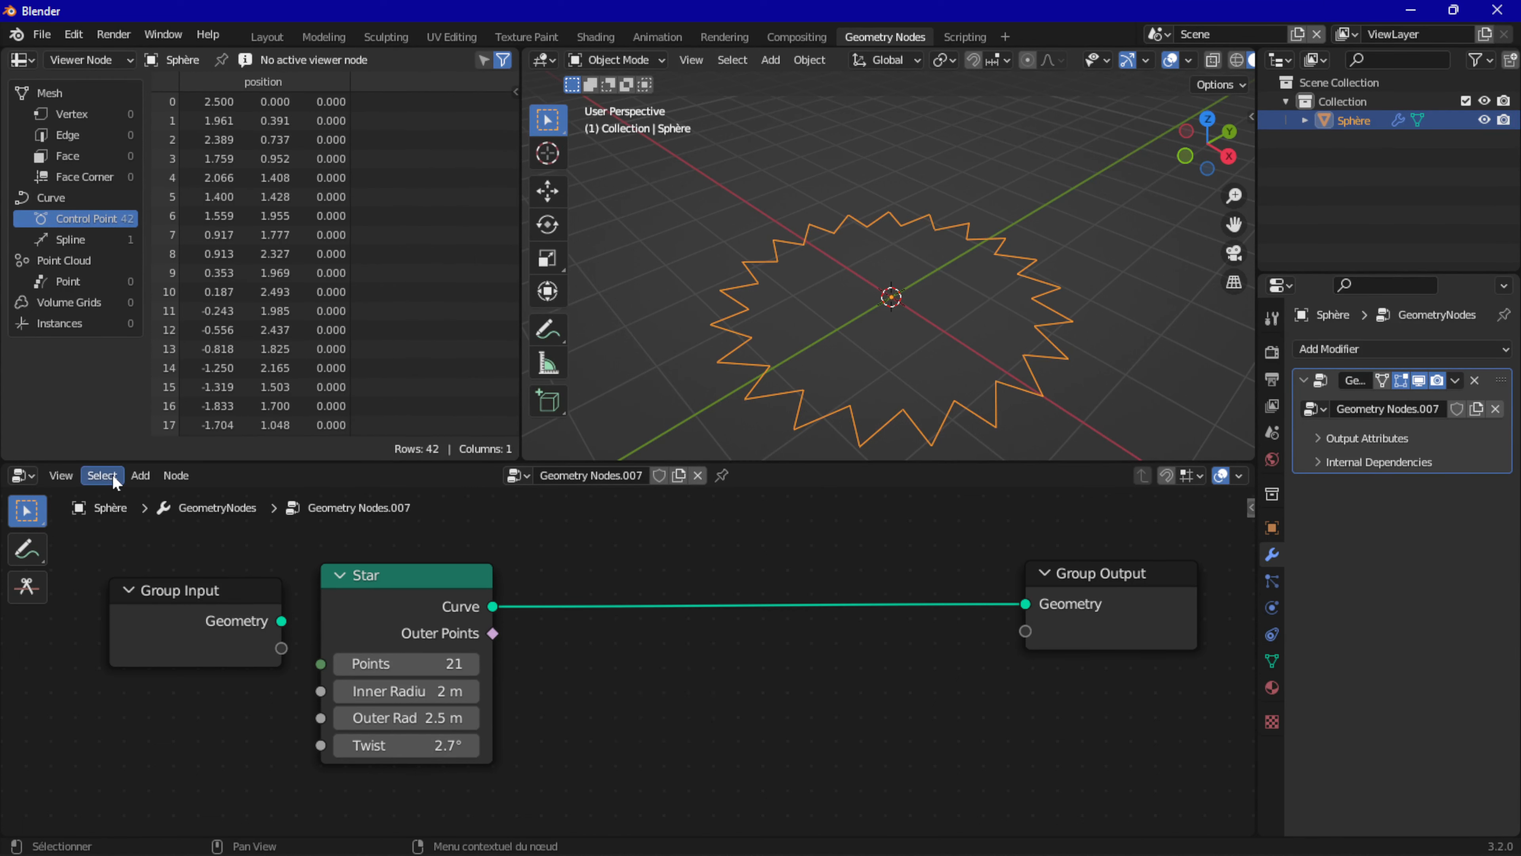
Add a Resample Curve node below the link between Star and Group Output, leaving it unconnected
left_click(140, 475)
mouse_move(162, 389)
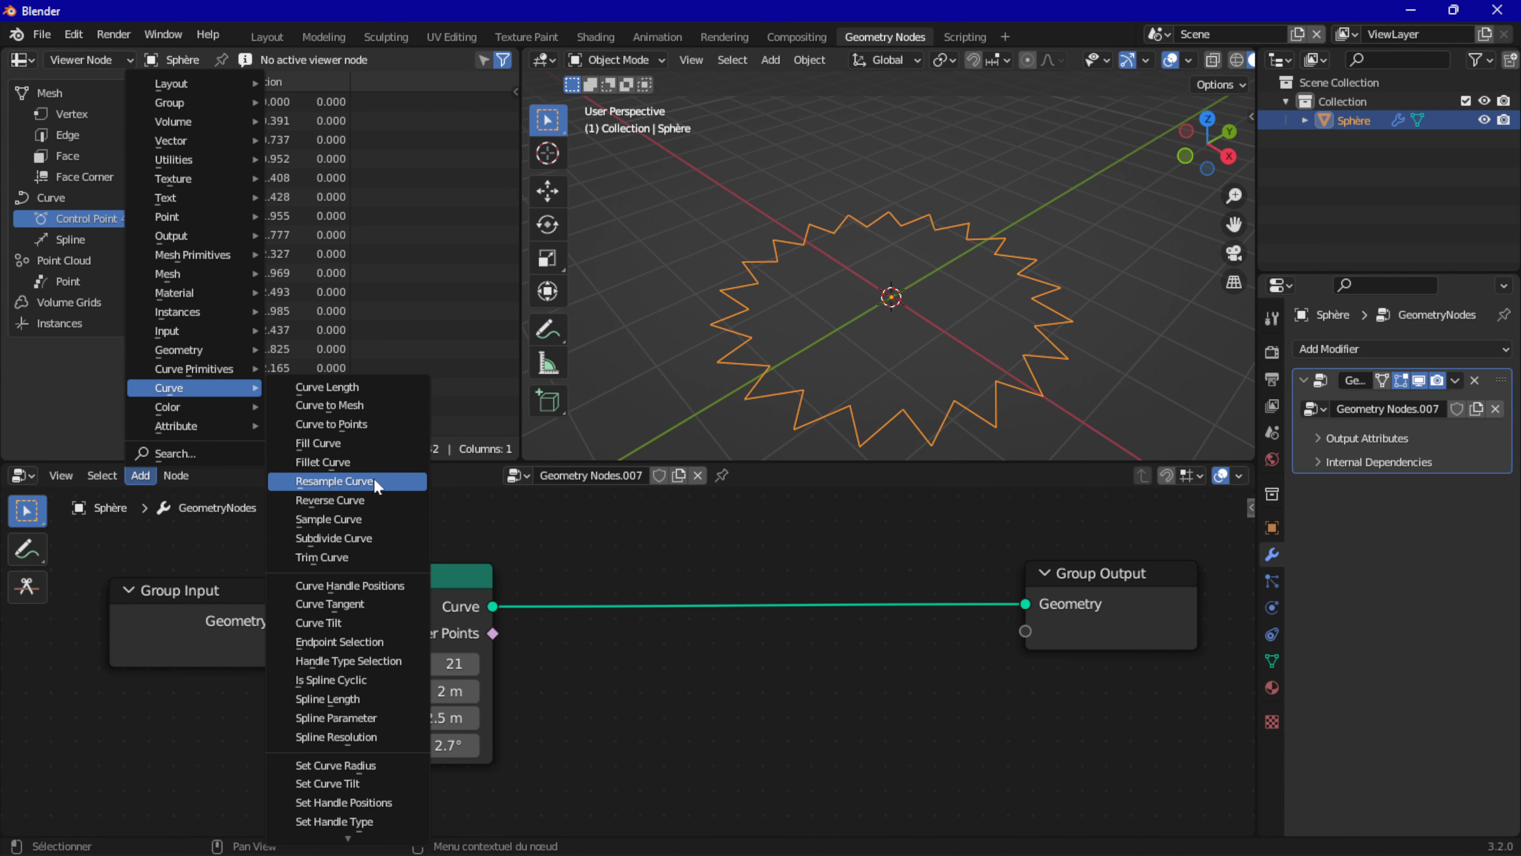
left_click(374, 480)
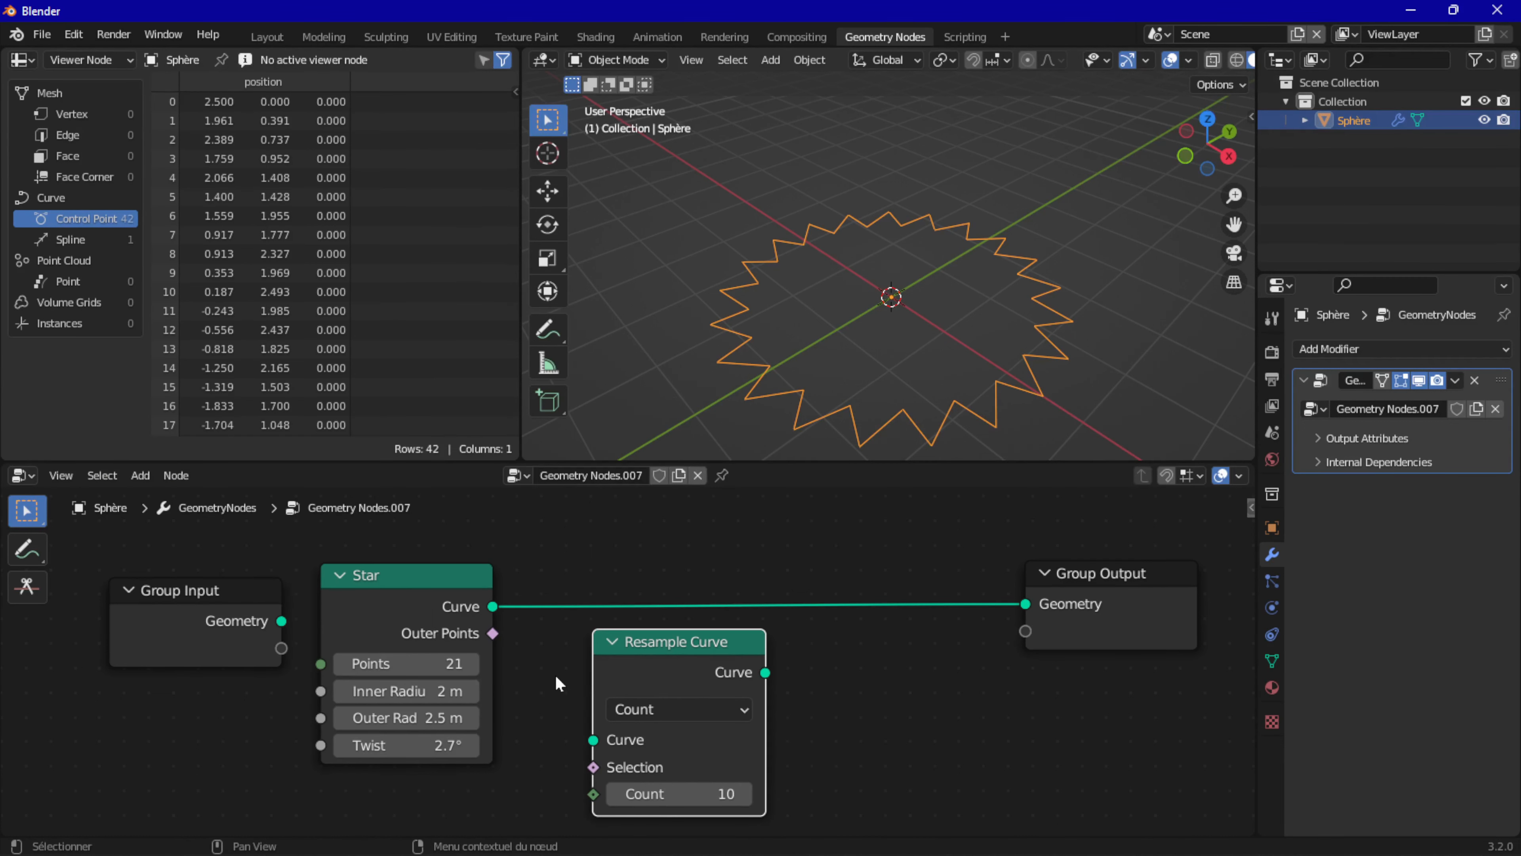
left_click(612, 669)
Maximize the node editor and isolate the Resample Curve node in an empty area away from the other nodes
key("ctrl+space")
middle_click_drag(753, 645, 1263, 605)
left_click_drag(1473, 426, 669, 313)
middle_click_drag(802, 499, 1340, 481)
left_click_drag(1352, 267, 1263, 232)
middle_click_drag(1192, 569, 1312, 515)
left_click_drag(1313, 197, 1276, 207)
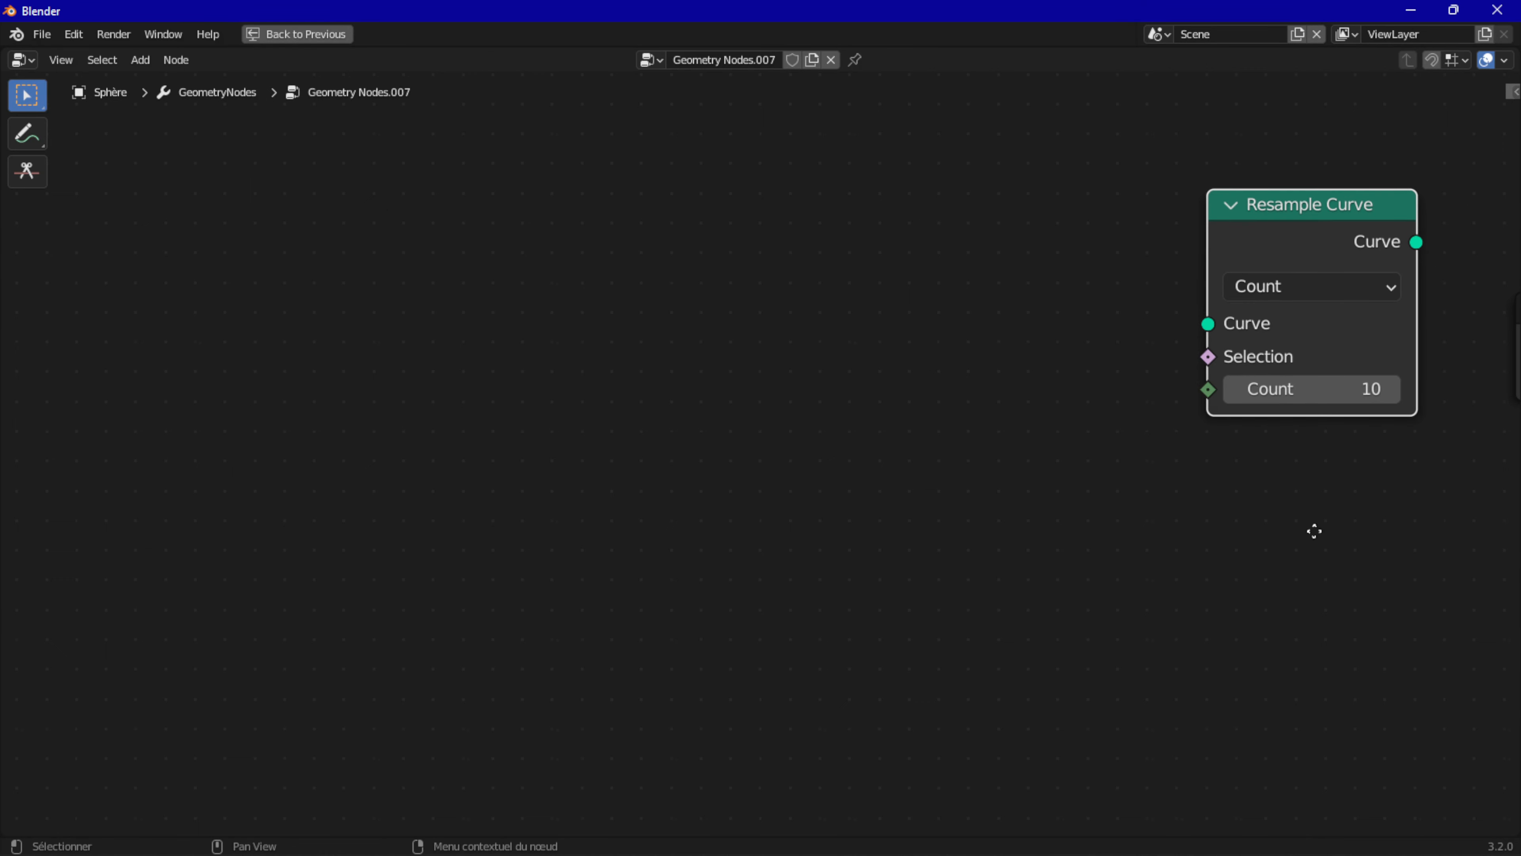
middle_click_drag(1312, 416, 1379, 418)
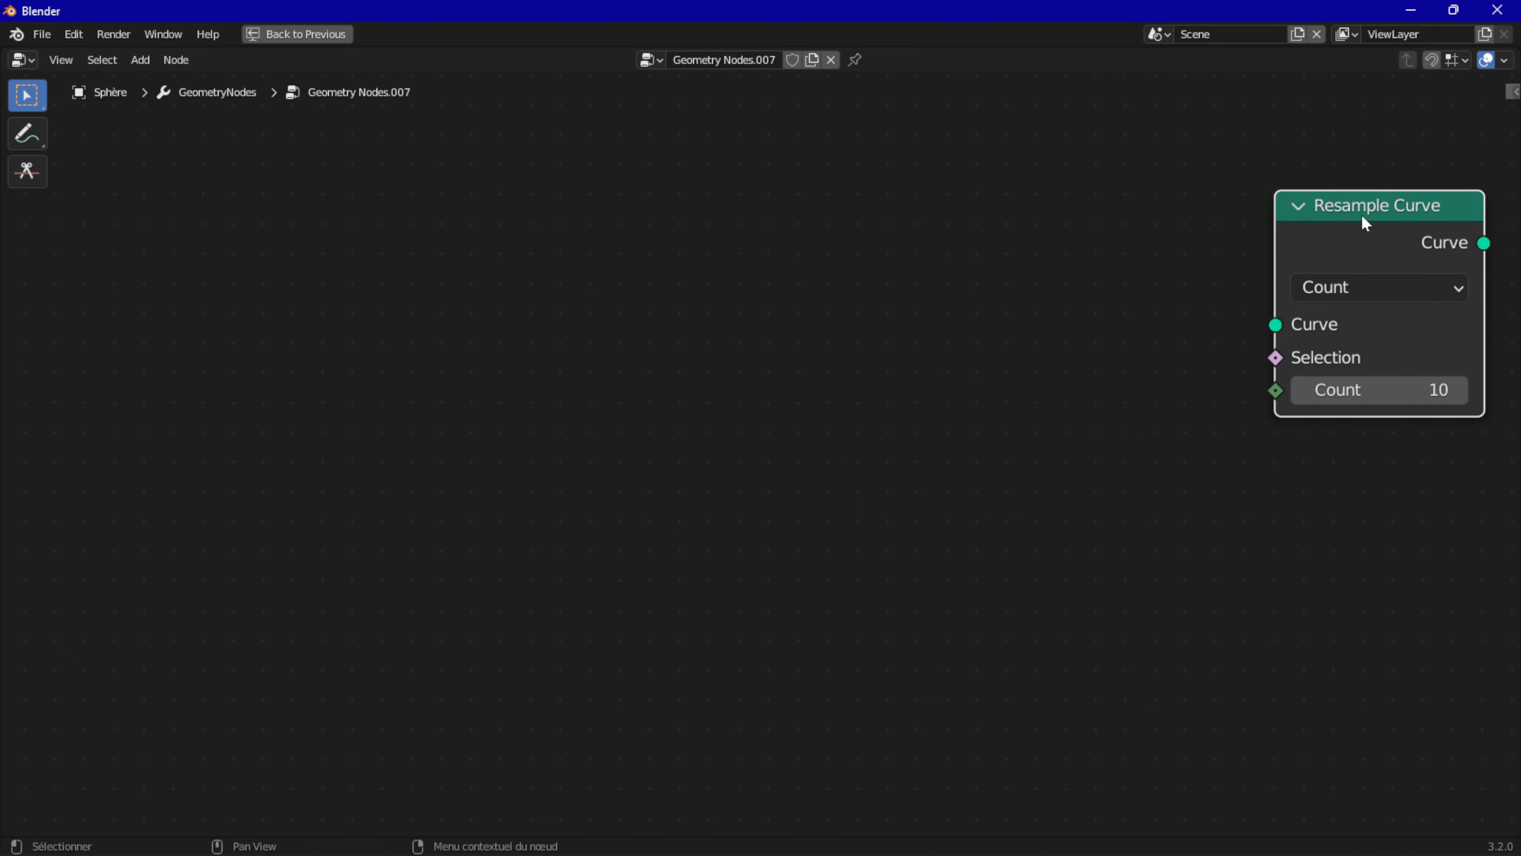
Add a Subdivide Curve node directly below the Resample Curve node, leaving it unconnected
left_click(140, 60)
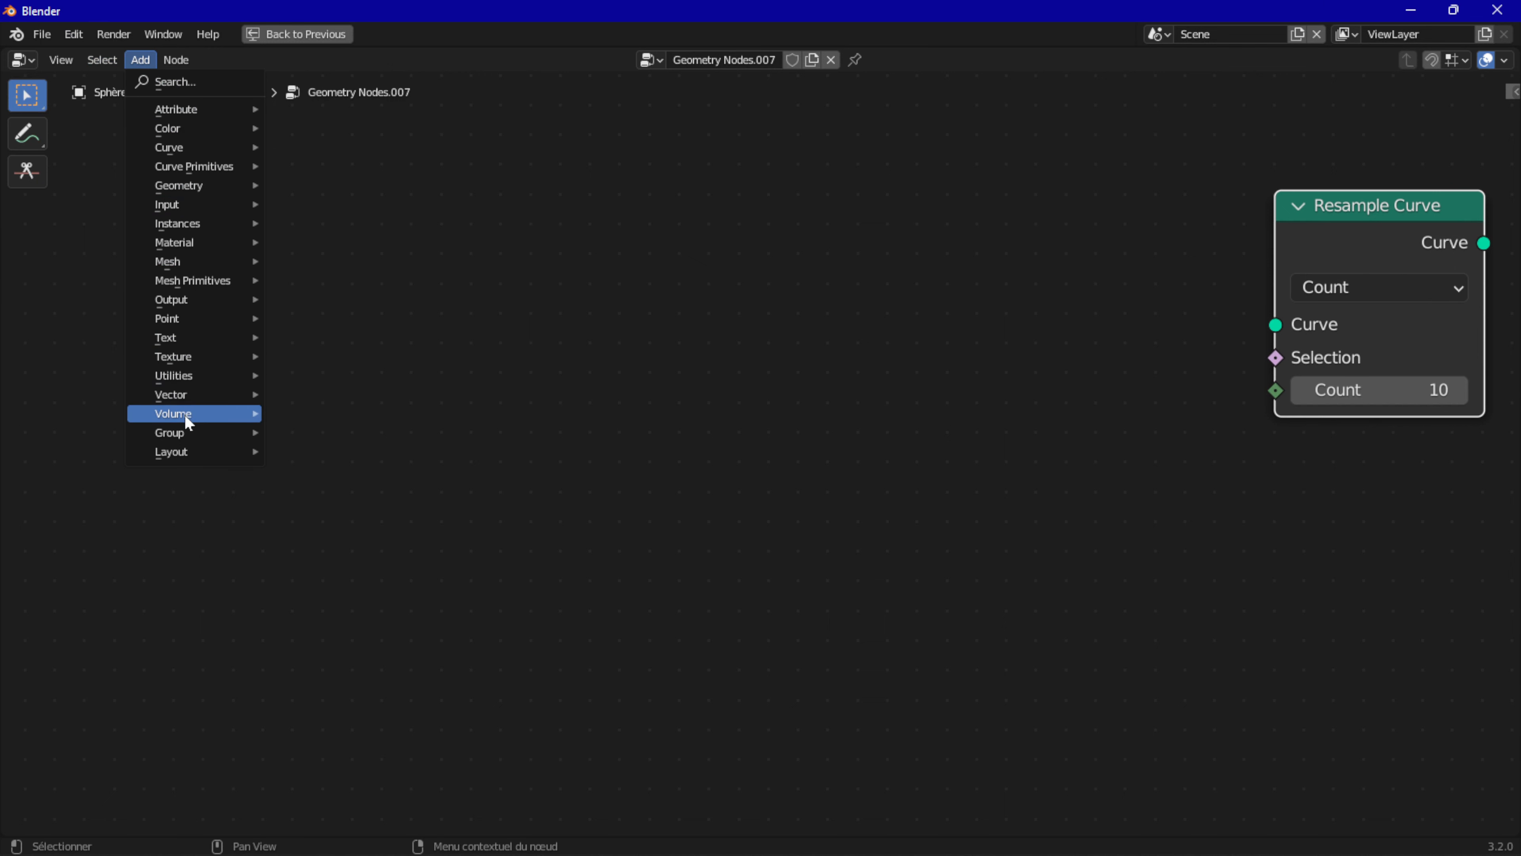
mouse_move(187, 150)
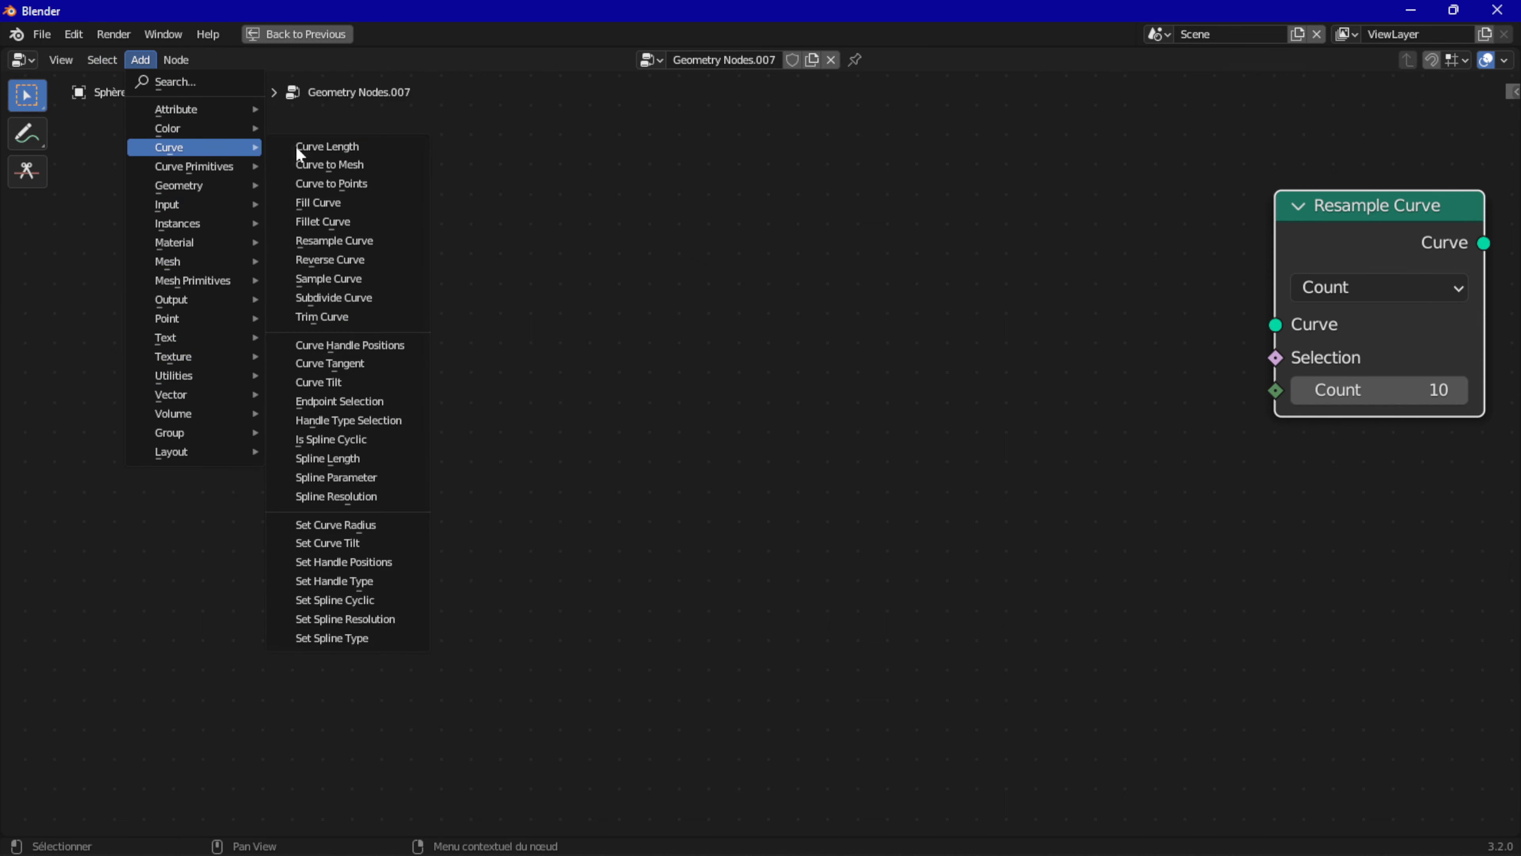
left_click(337, 298)
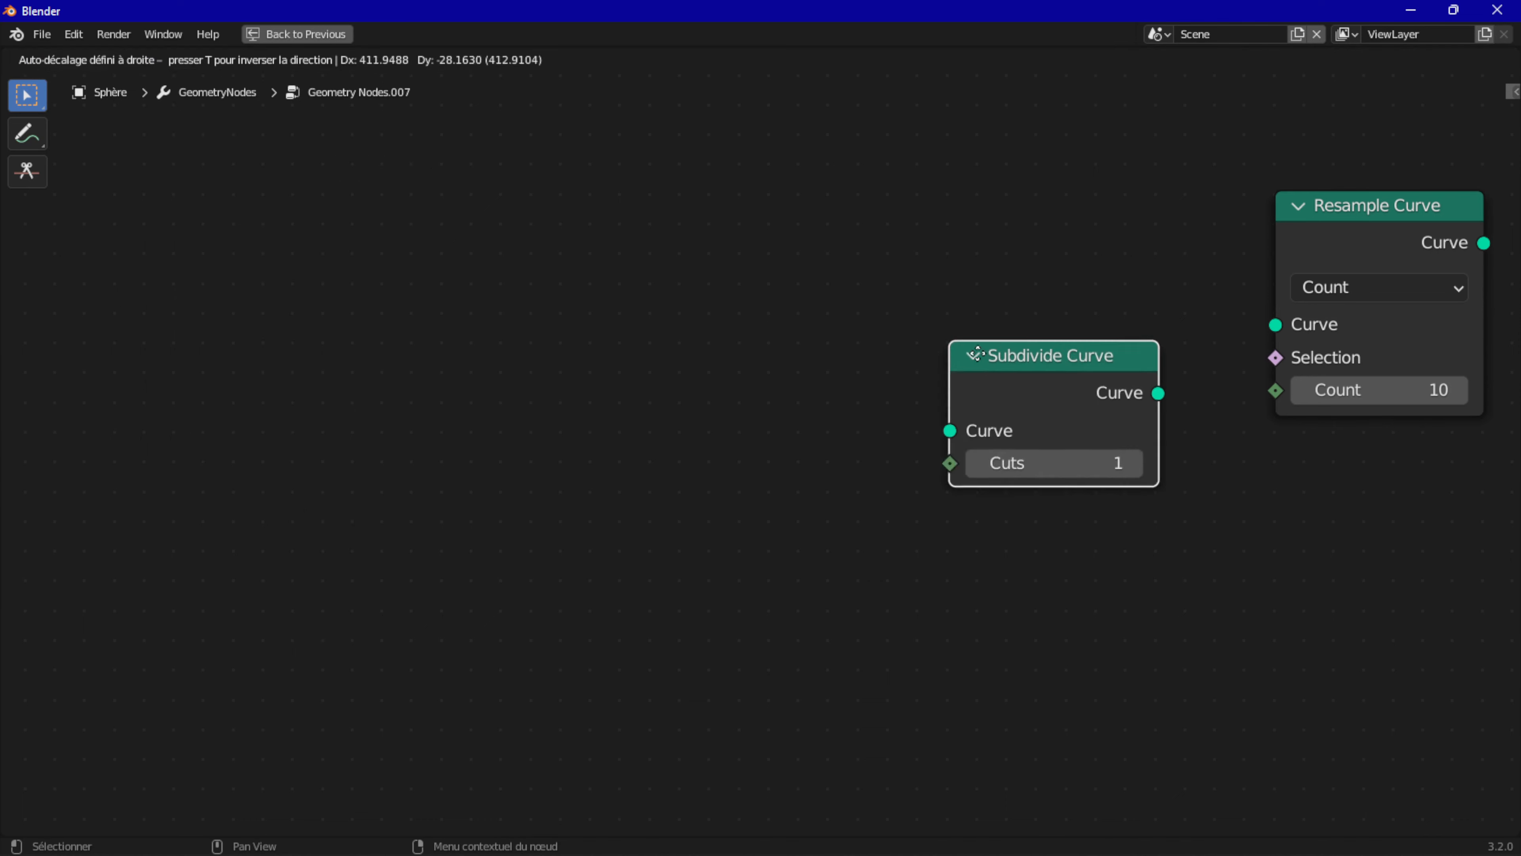
left_click(1296, 502)
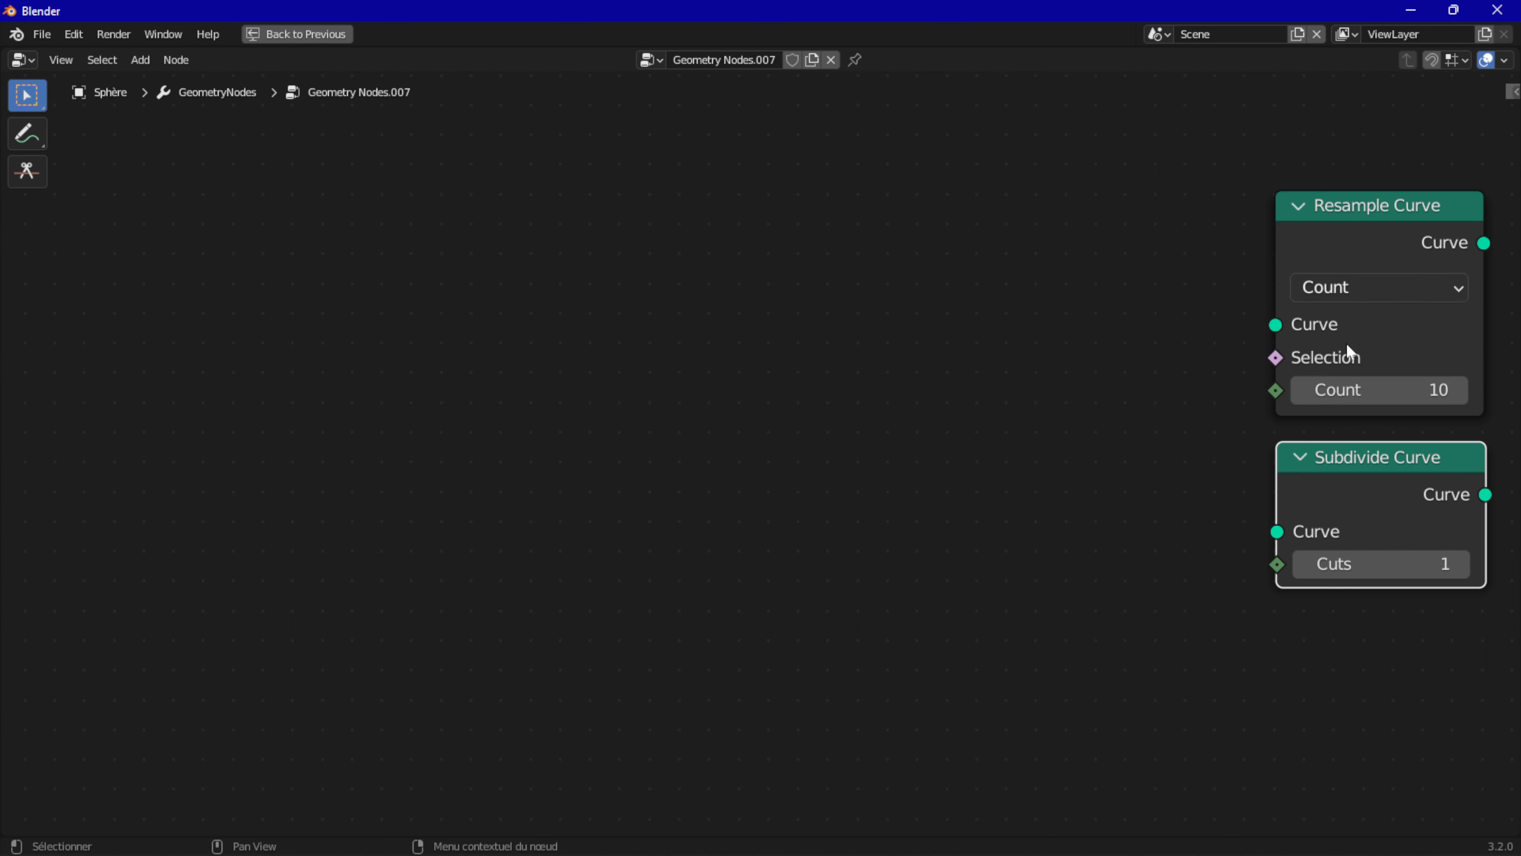
Switch the Resample Curve mode to Length and return it to Count
left_click(1380, 288)
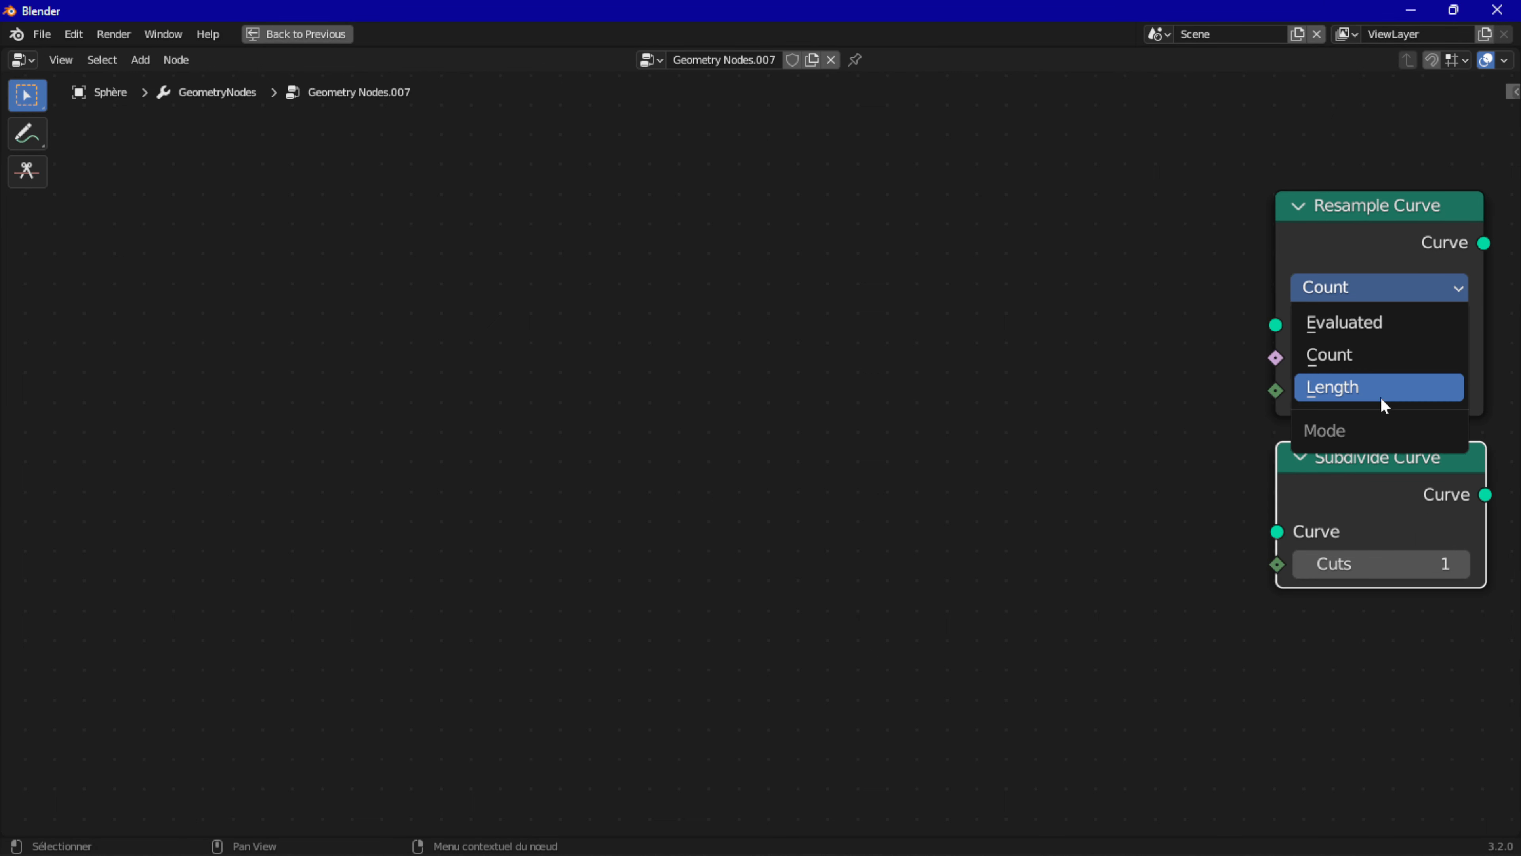
left_click(1379, 397)
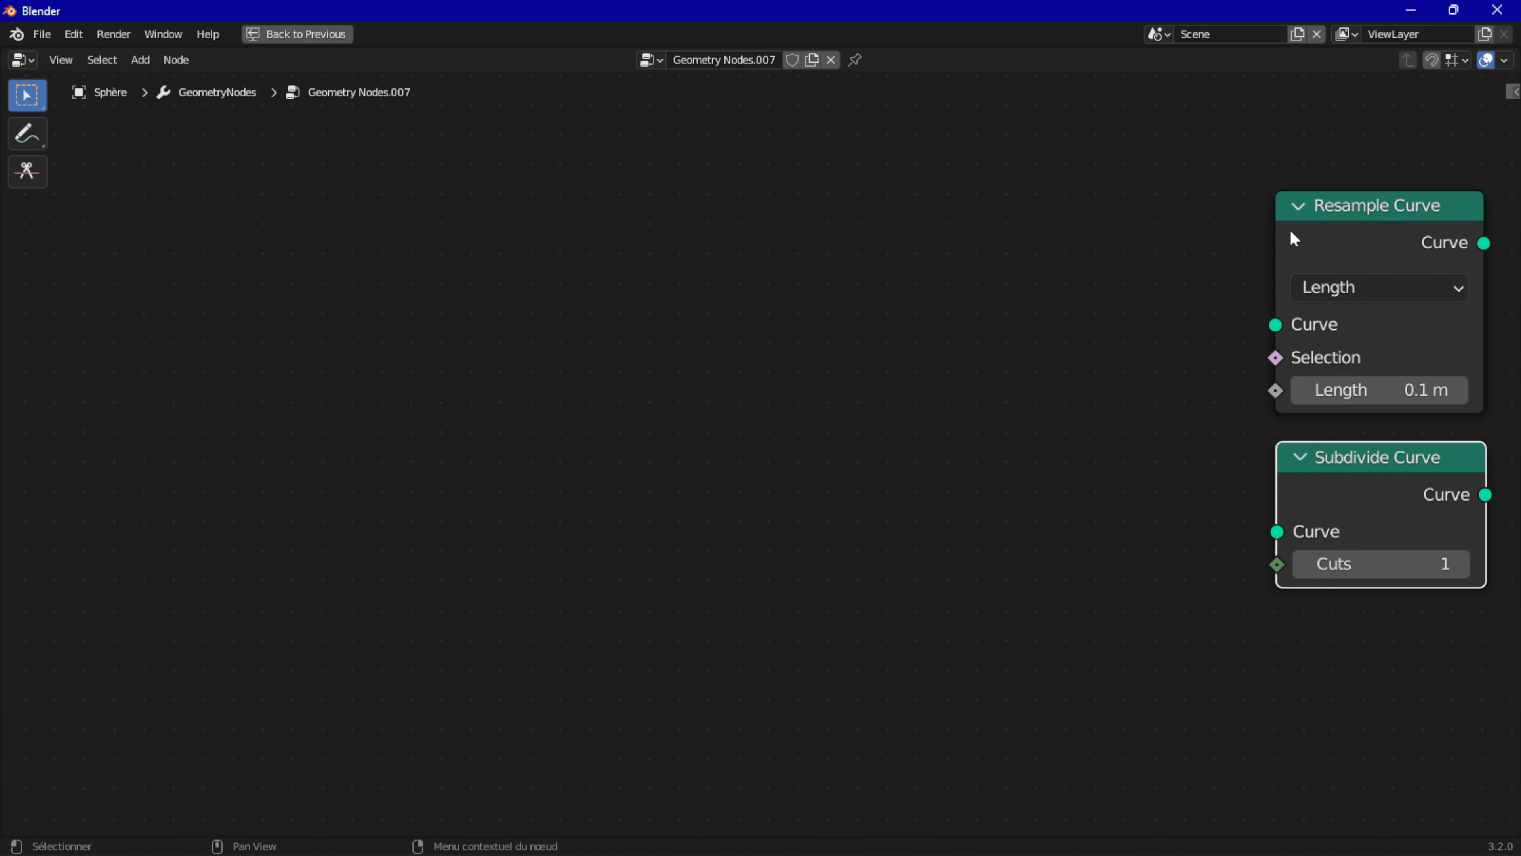
left_click(1328, 285)
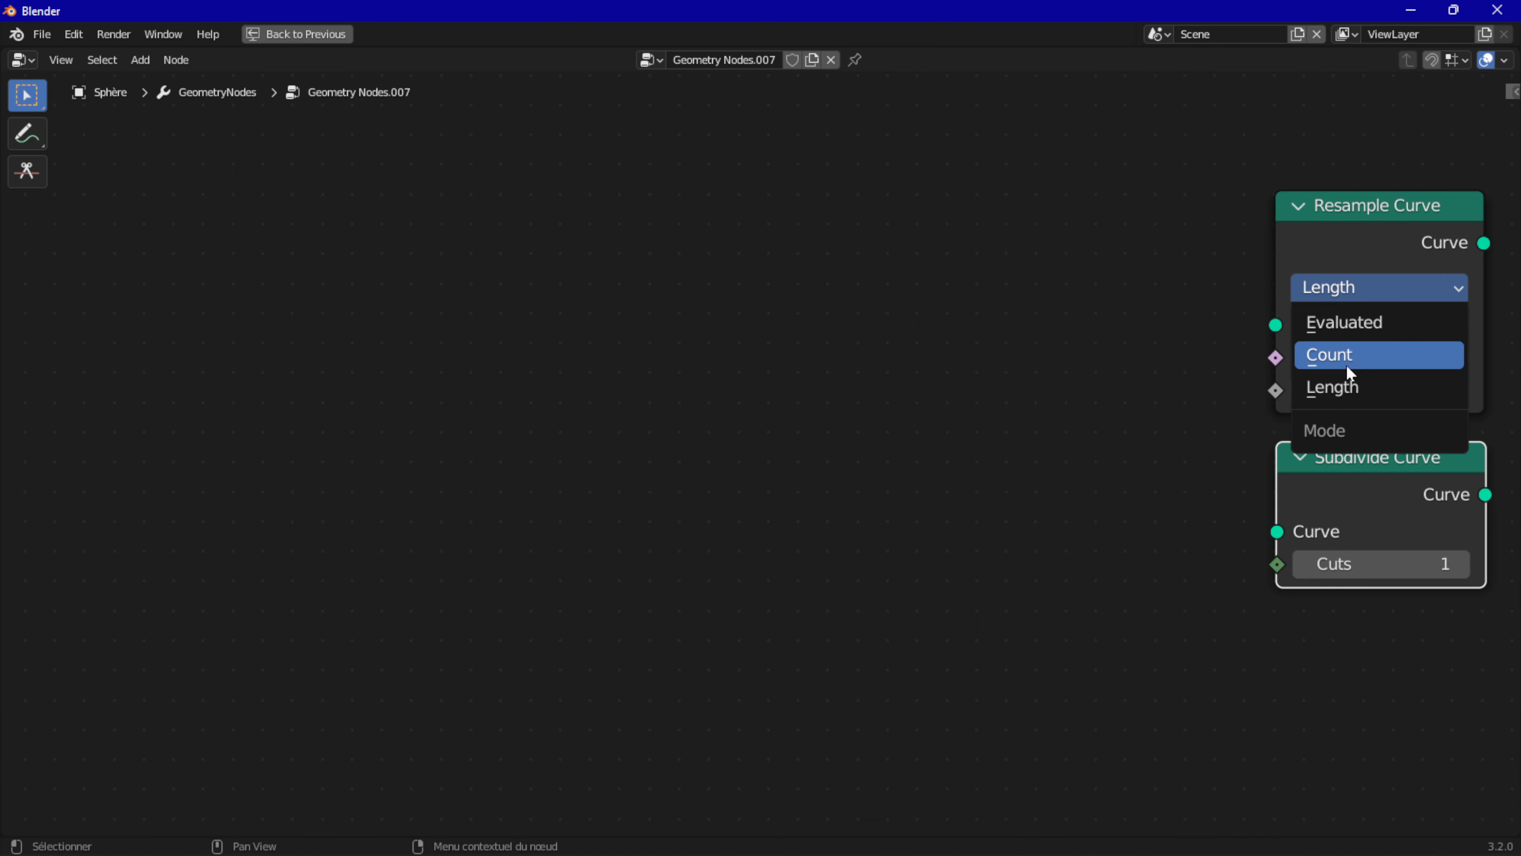
left_click(1344, 355)
Draw a rough closed loop as a freehand annotation in the empty area beside the nodes
left_click(27, 134)
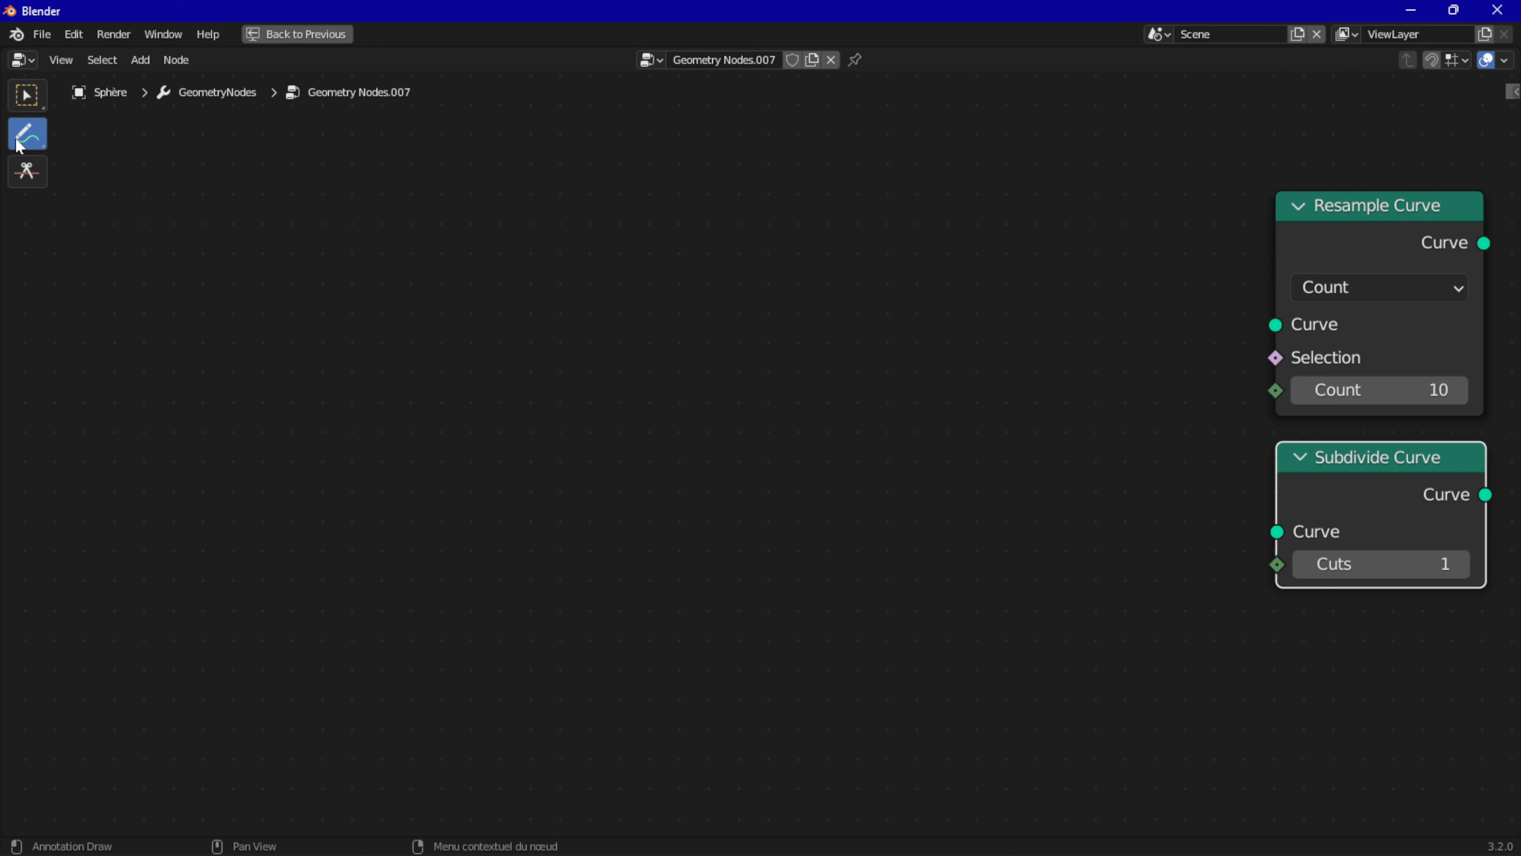
mouse_move(407, 350)
left_mouse_down()
mouse_move(407, 309)
mouse_move(580, 225)
mouse_move(706, 500)
mouse_move(445, 384)
mouse_move(421, 279)
left_mouse_up()
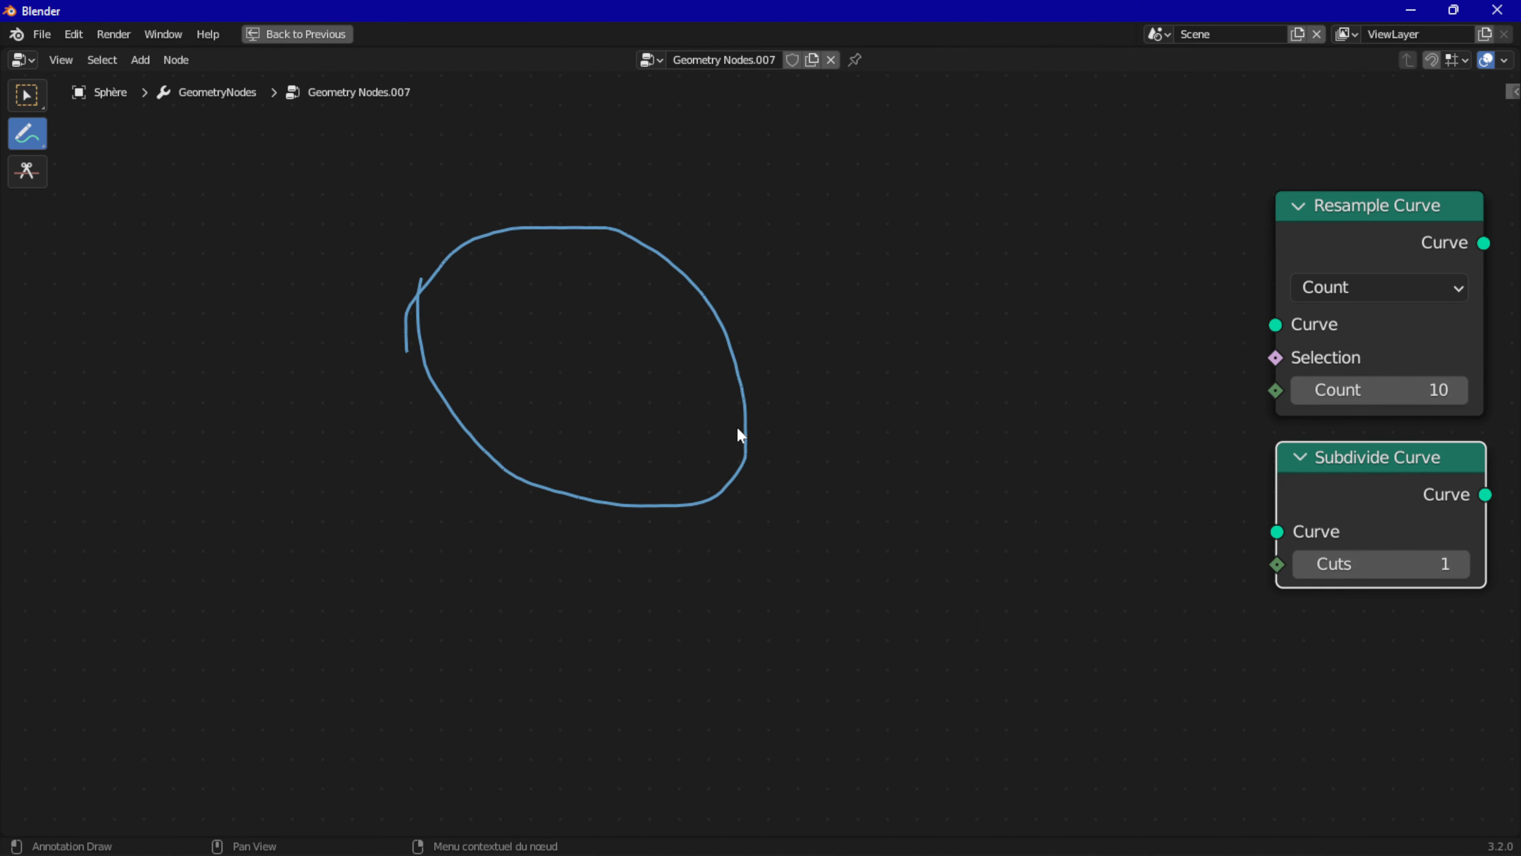
Annotate short tick marks across the loop's outline all the way round, adding extra ones along its upper part
mouse_move(576, 214)
left_mouse_down()
mouse_move(578, 247)
mouse_move(661, 287)
left_mouse_up()
mouse_move(754, 470)
left_mouse_down()
mouse_move(779, 503)
mouse_move(601, 526)
mouse_move(534, 505)
left_mouse_up()
left_click_drag(492, 446, 459, 459)
left_click_drag(447, 375, 422, 385)
mouse_move(424, 328)
left_mouse_down()
mouse_move(379, 310)
mouse_move(416, 265)
mouse_move(492, 252)
left_mouse_up()
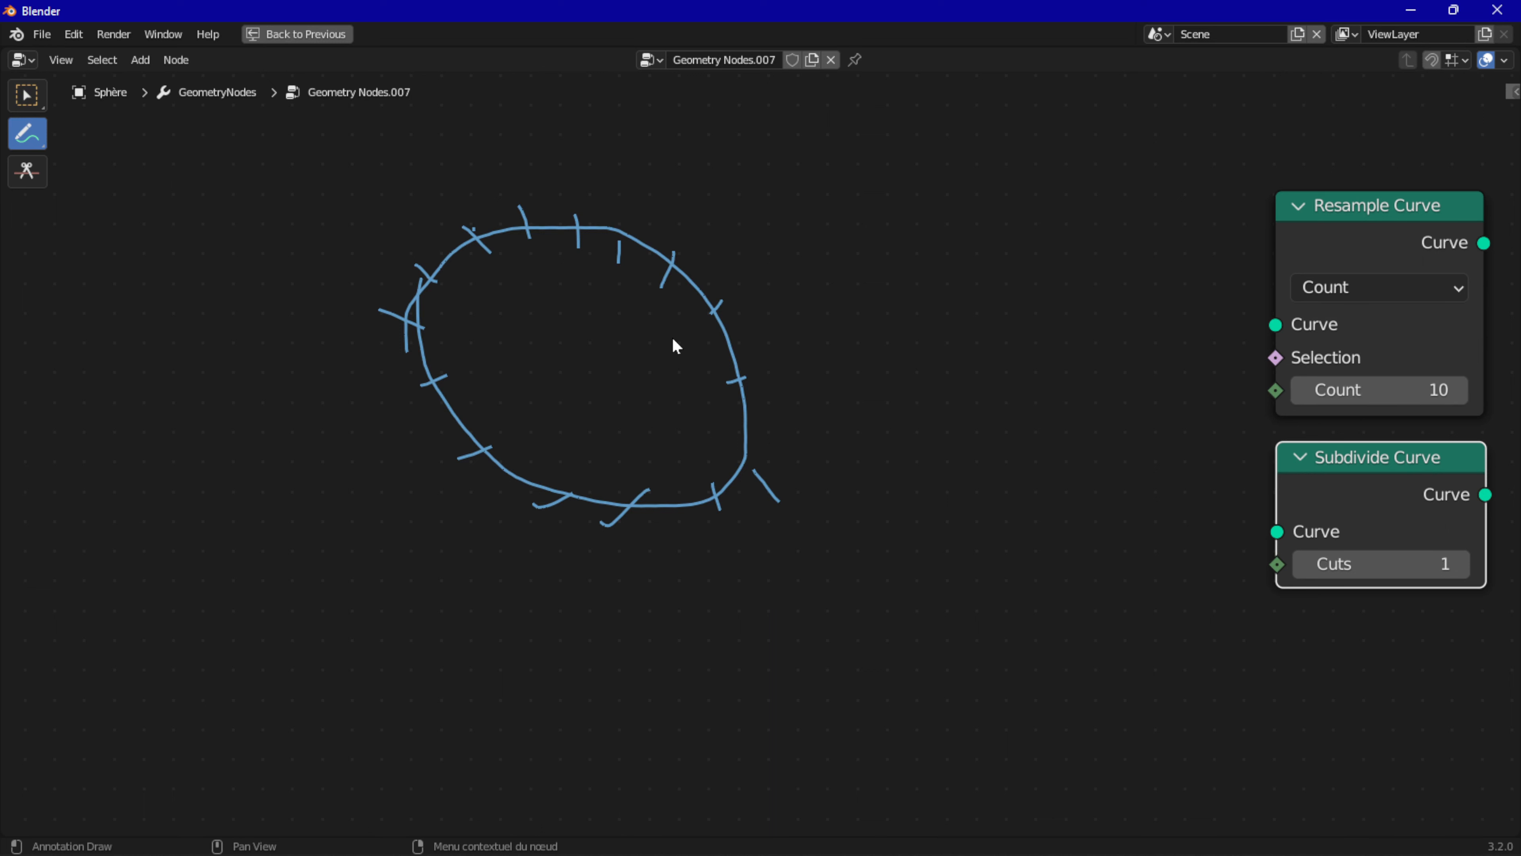
left_click_drag(495, 211, 506, 222)
left_click_drag(663, 228, 653, 267)
Set the Resample Curve Count to 20 and annotate additional tick marks around the loop's sides and lower edge
left_click(1324, 390)
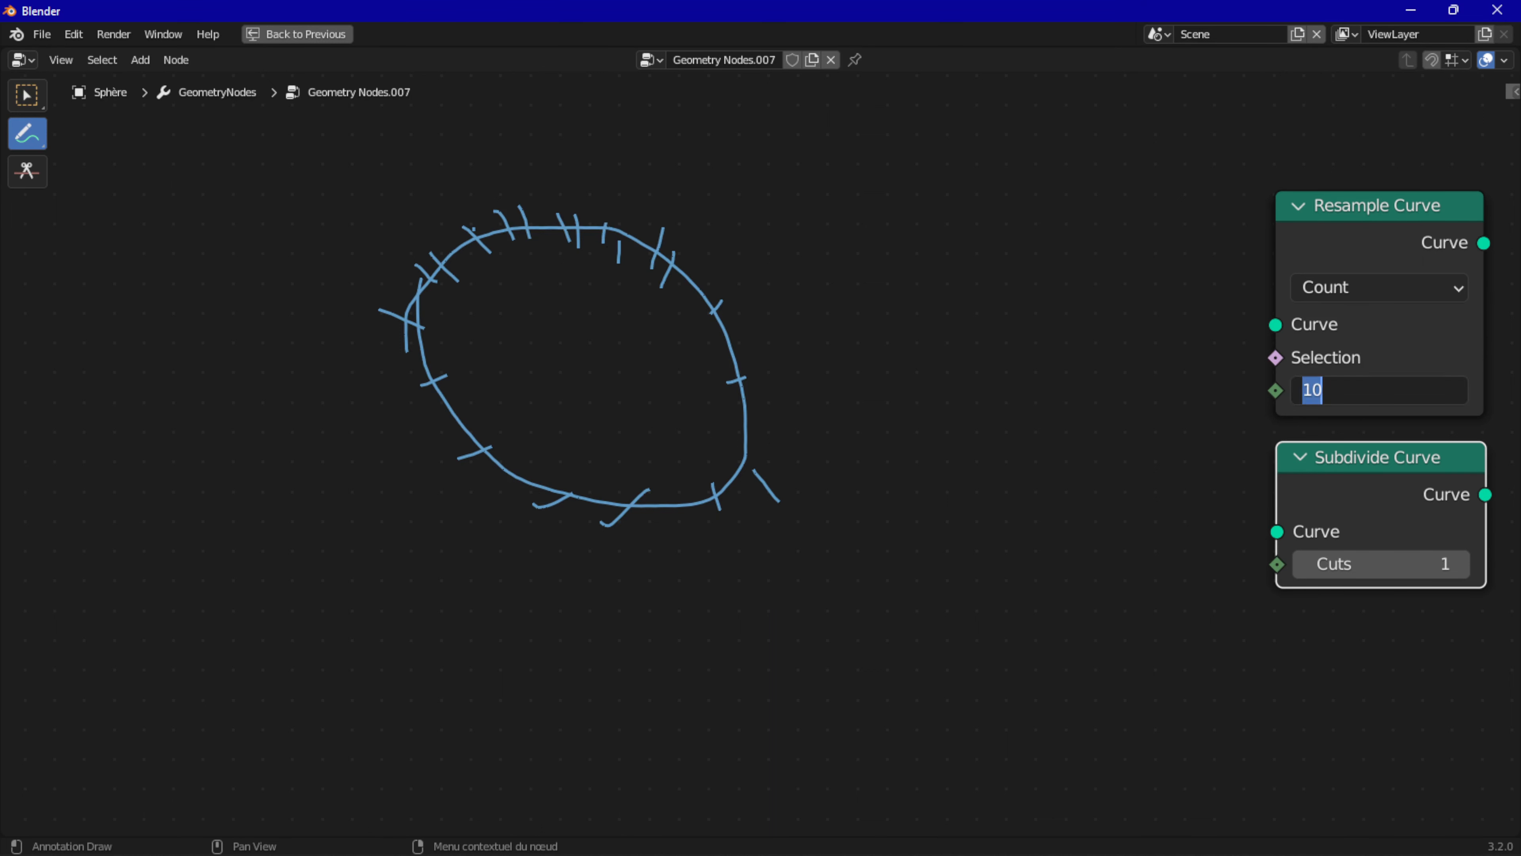
type("20")
key("Return")
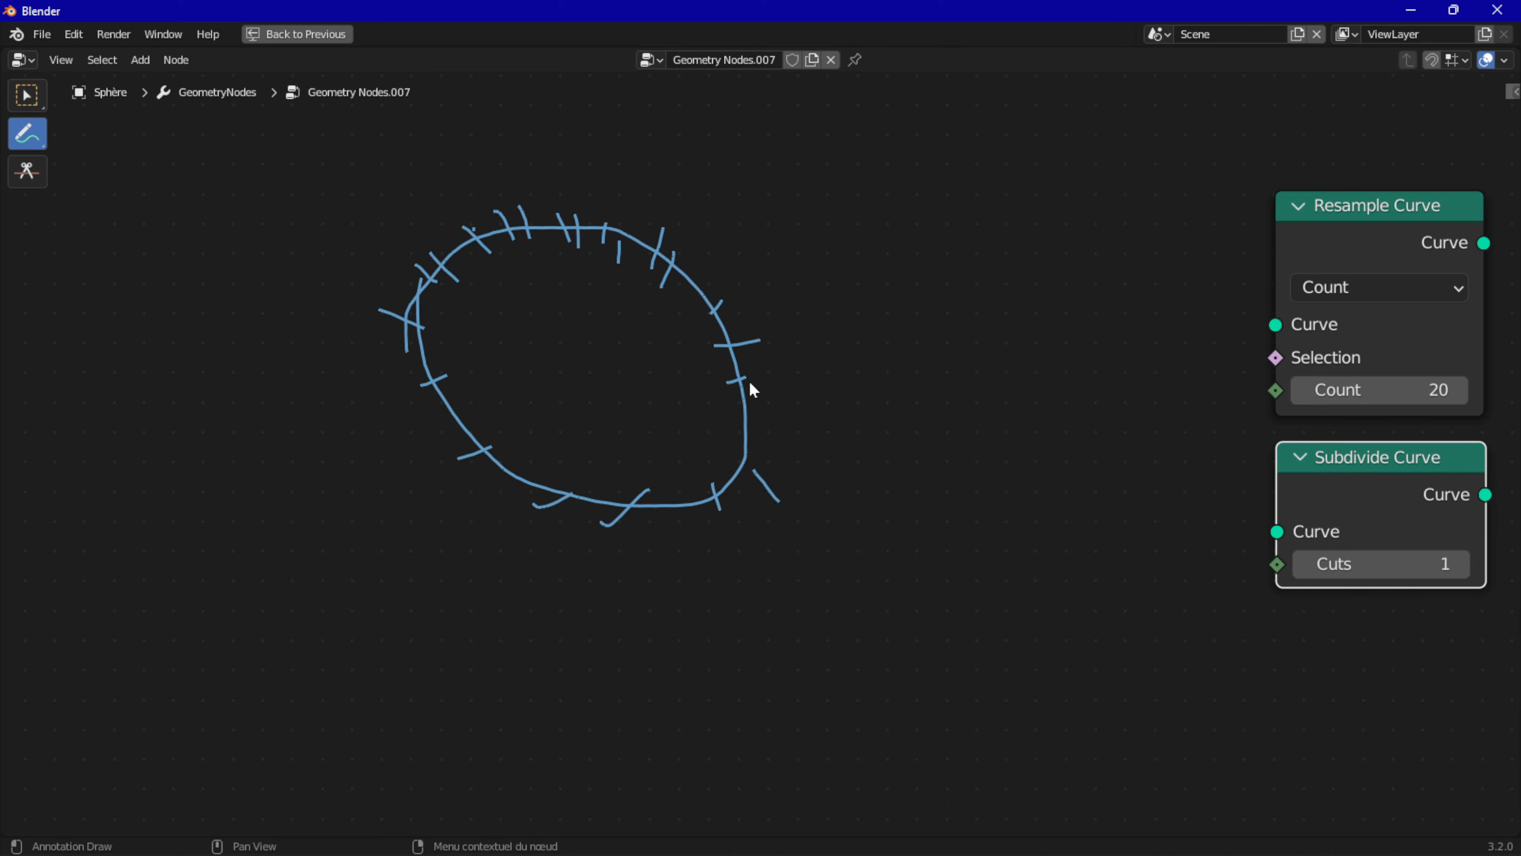
left_click_drag(776, 415, 777, 414)
left_click_drag(599, 501, 577, 510)
left_click_drag(513, 477, 492, 490)
left_click_drag(458, 420, 407, 425)
Set the Subdivide Curve Cuts to 20
left_click(1415, 569)
type("2")
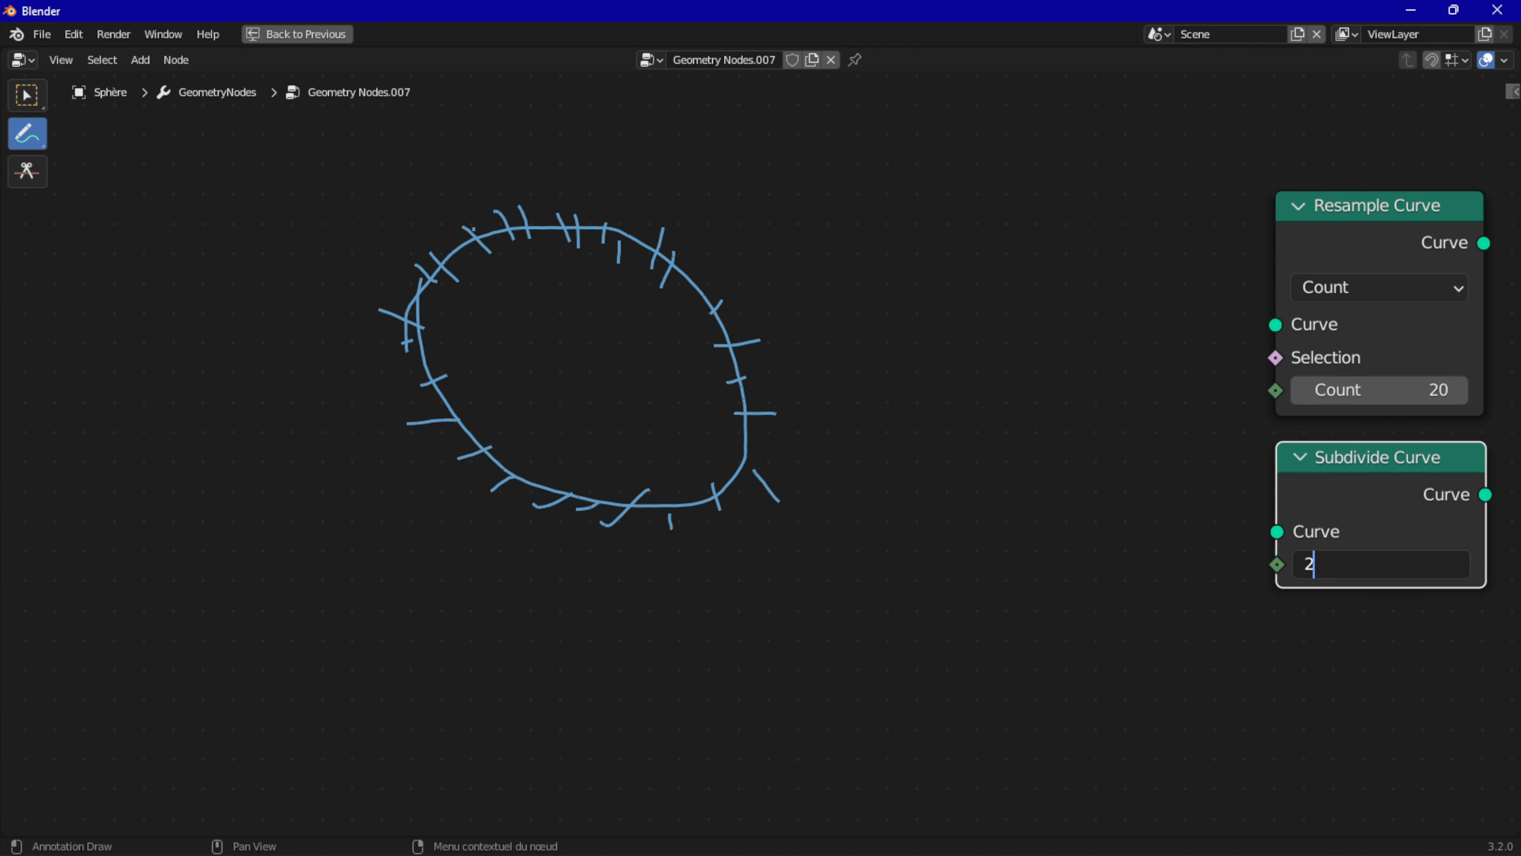
type("0")
key("Return")
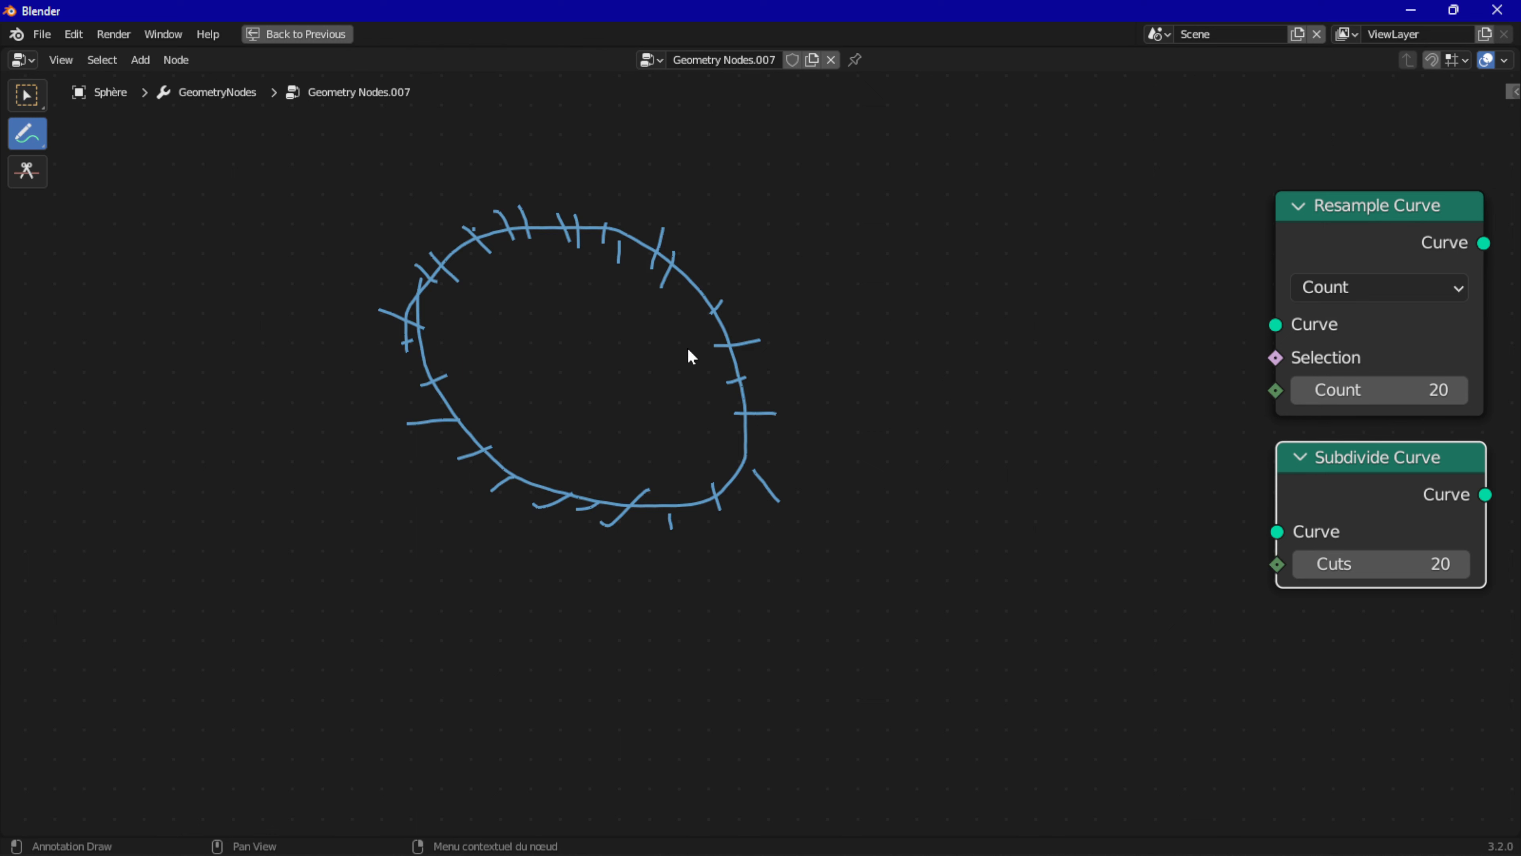
Undo the Cuts and Count changes and all the annotated tick marks, keeping only the drawn loop
key("ctrl+z")
key("ctrl+z")
key("ctrl+z")
key("ctrl+z")
key("ctrl+z")
key("ctrl+z")
key("ctrl+z")
key("ctrl+z")
key("ctrl+z")
key("ctrl+z")
key("ctrl+z")
key("ctrl+z")
key("ctrl+z")
key("ctrl+z")
key("ctrl+z")
key("ctrl+z")
key("ctrl+z")
key("ctrl+z")
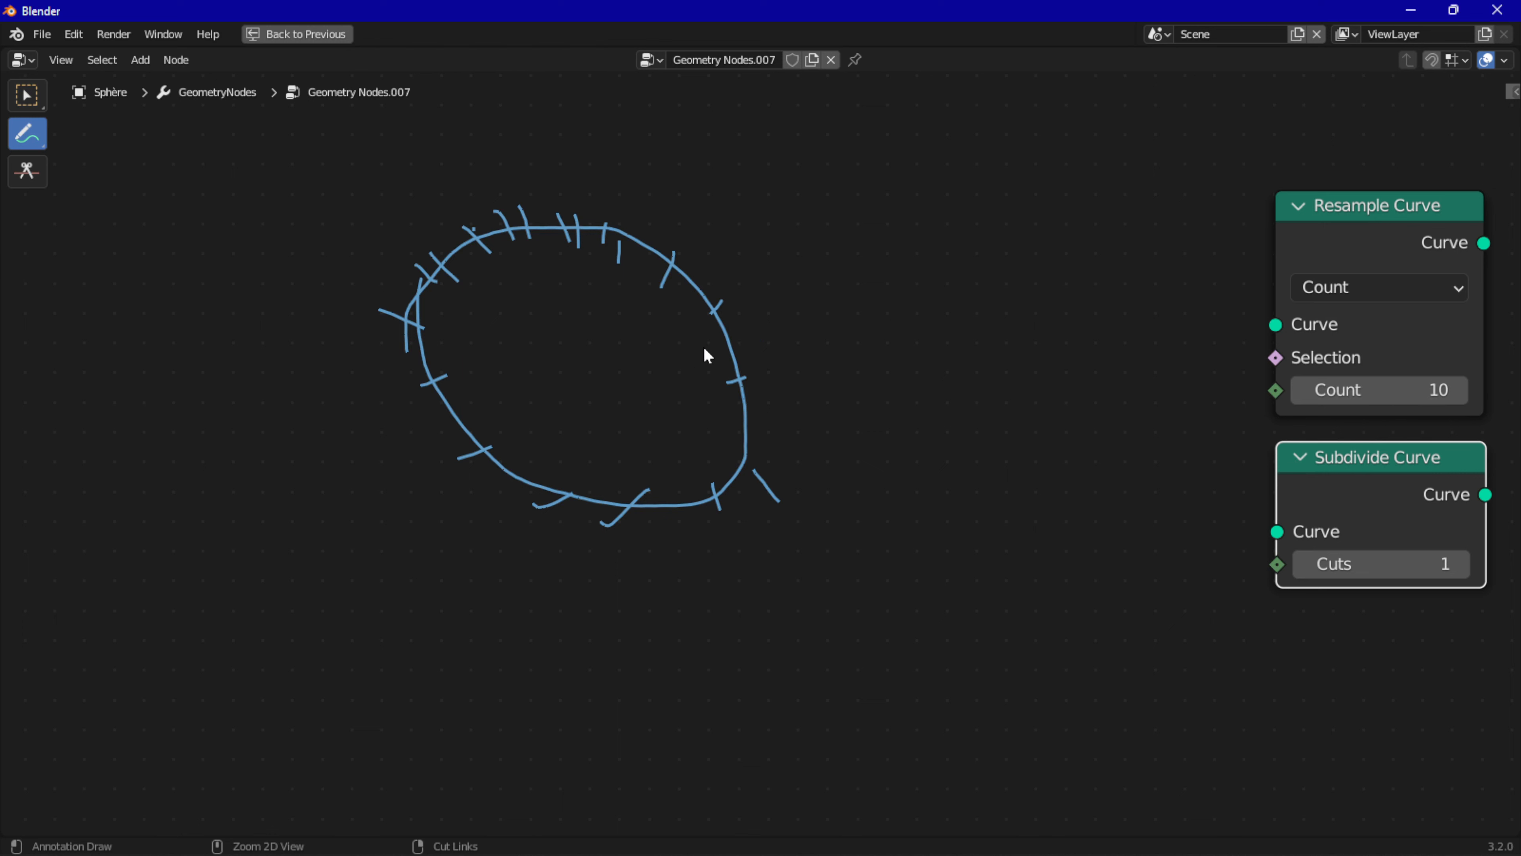
key("ctrl+z")
key("ctrl+z")
key("ctrl+z")
key("ctrl+z")
key("ctrl+z")
key("ctrl+z")
key("ctrl+z")
key("ctrl+z")
key("ctrl+z")
key("ctrl+z")
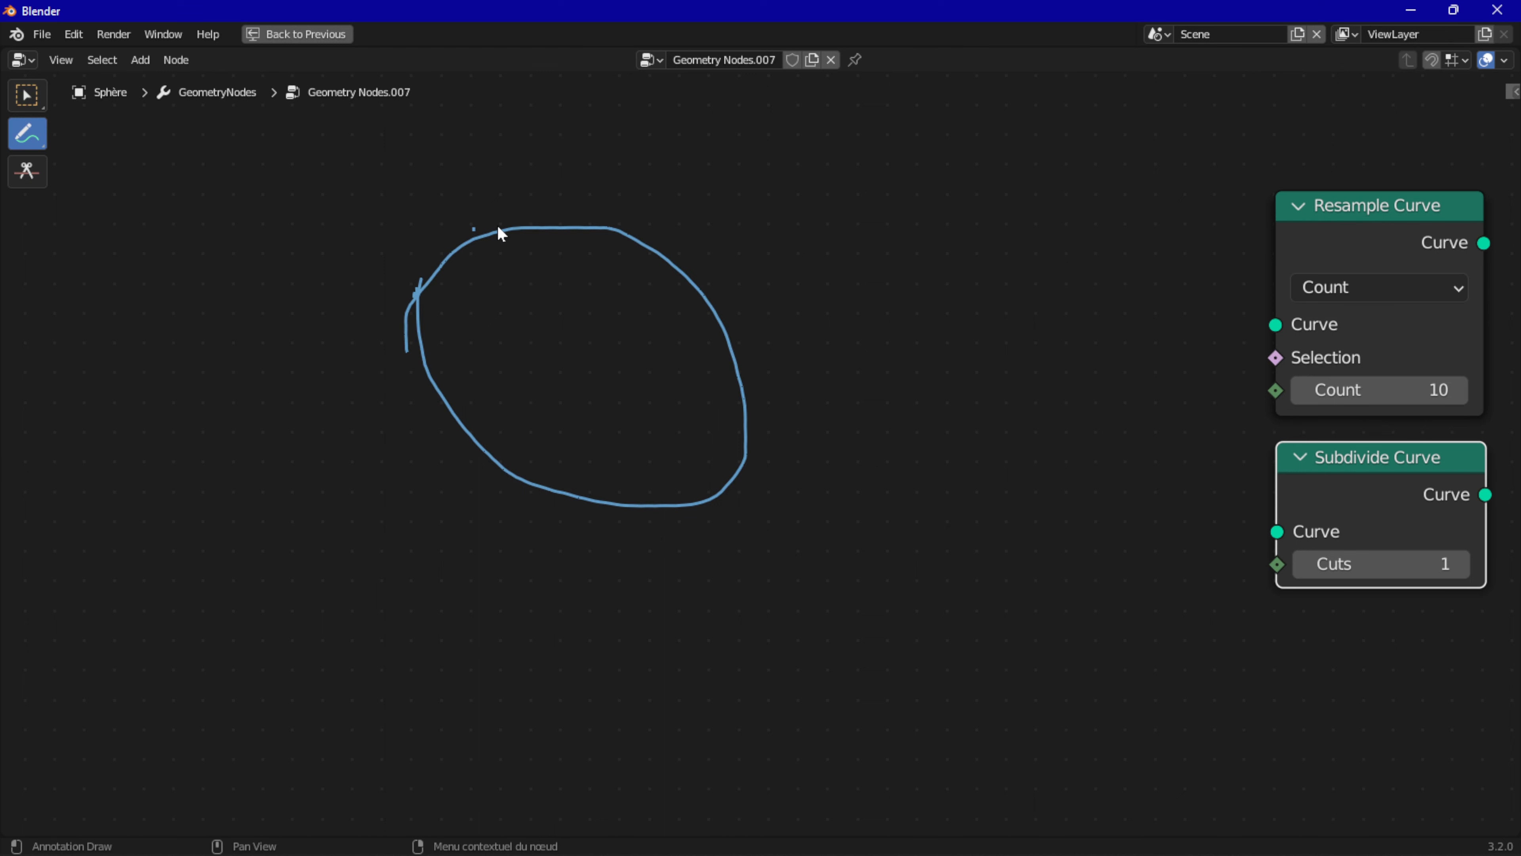
Annotate widely spaced tick marks around the loop and outline its upper-left section with a freehand contour
left_click_drag(617, 213, 605, 234)
left_click_drag(709, 497, 708, 508)
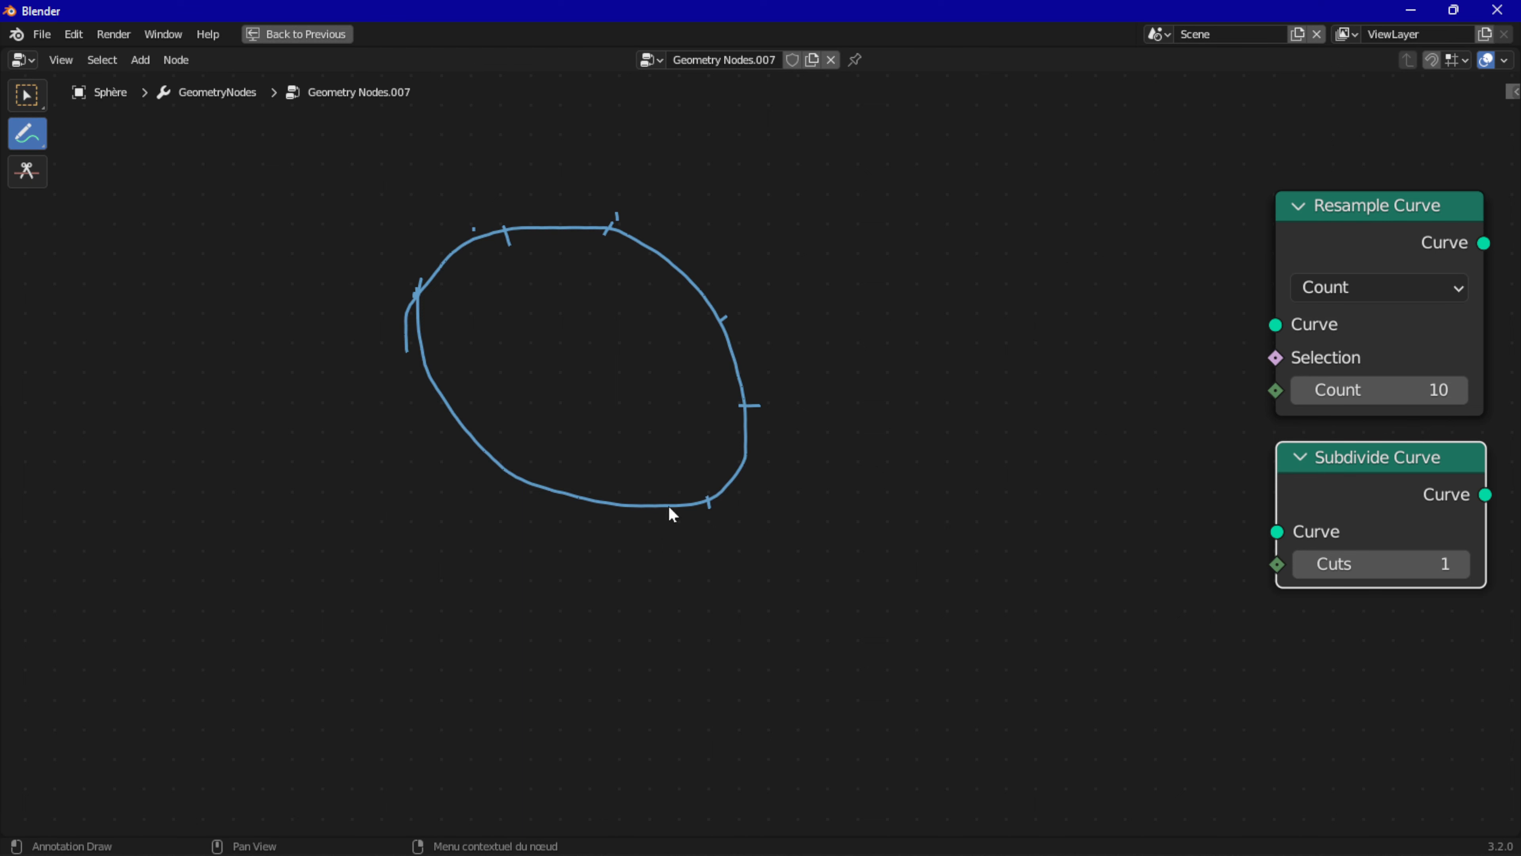
left_click(543, 493)
left_click_drag(421, 309, 405, 309)
mouse_move(399, 310)
left_mouse_down()
mouse_move(419, 217)
mouse_move(648, 205)
mouse_move(560, 277)
mouse_move(419, 319)
left_mouse_up()
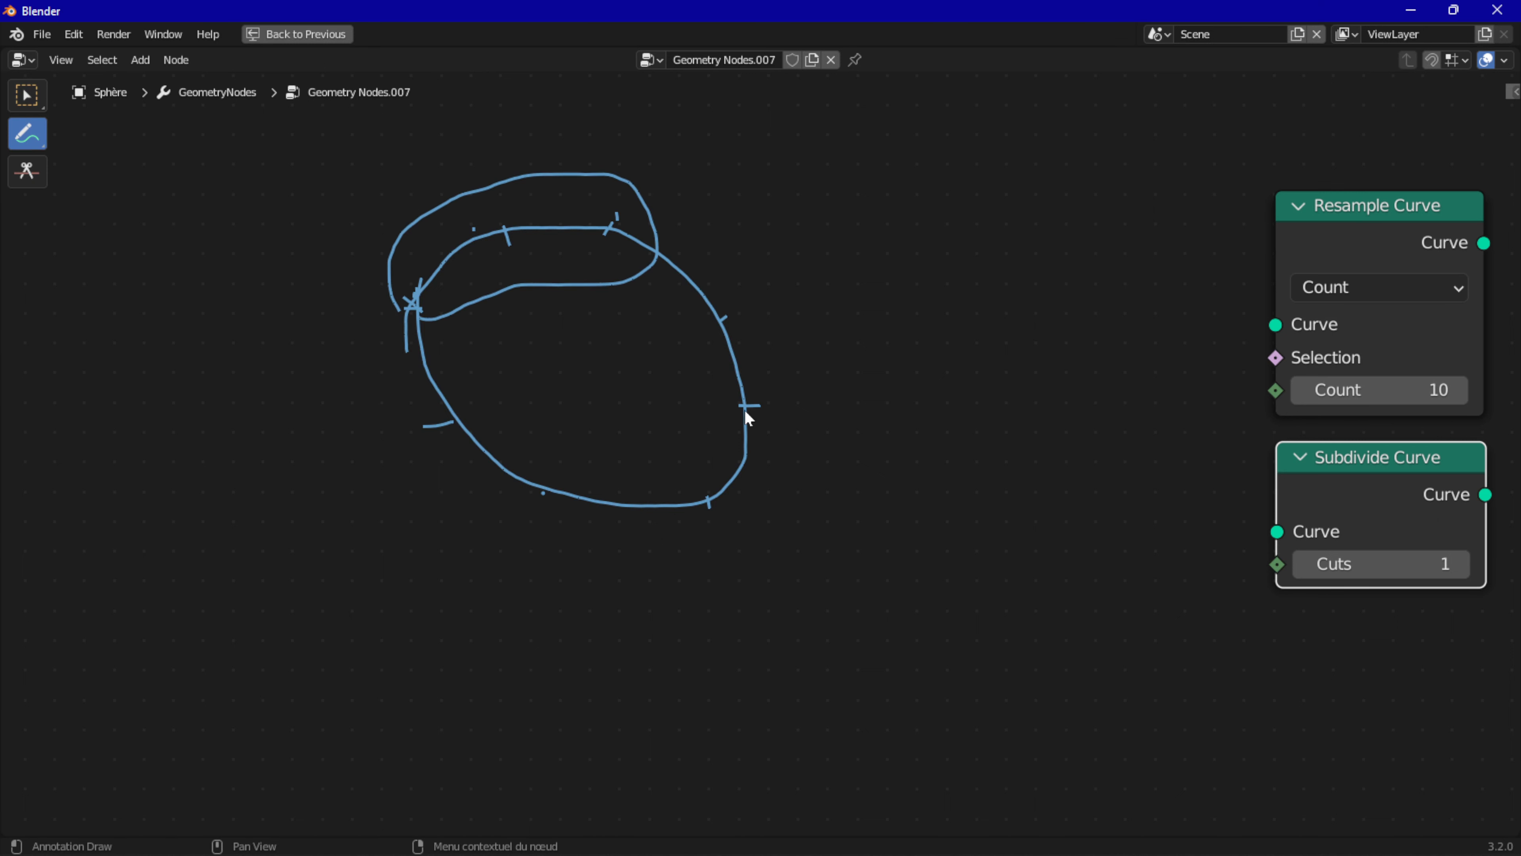
Annotate extra tick marks along the part of the loop outside the outlined section
left_click_drag(738, 341, 721, 389)
mouse_move(644, 508)
left_mouse_down()
mouse_move(612, 538)
mouse_move(587, 510)
left_mouse_up()
left_click_drag(481, 440, 428, 427)
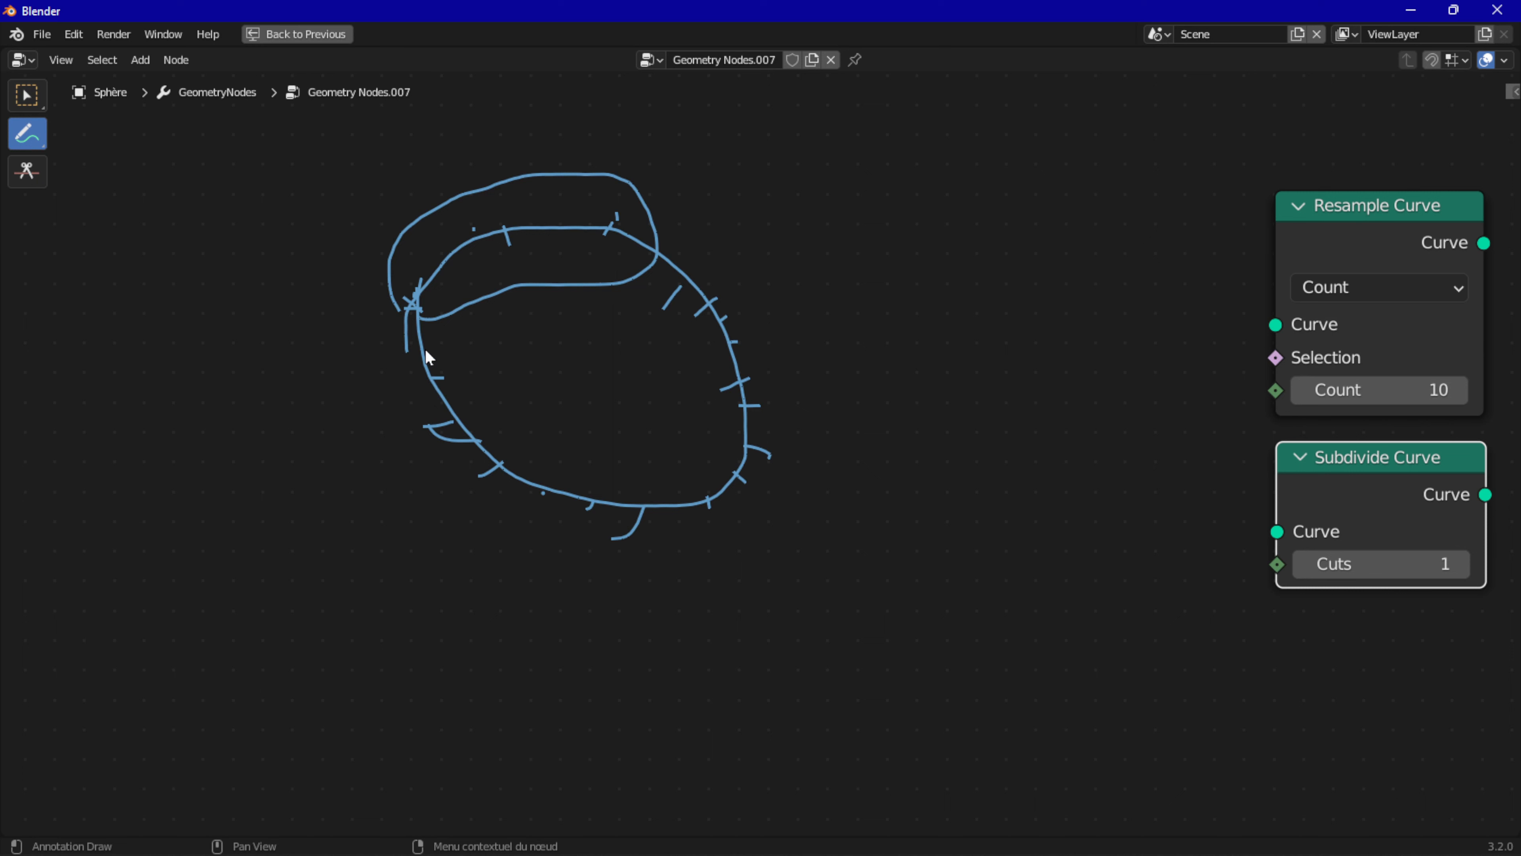
left_click_drag(418, 336, 399, 334)
Set the Resample Curve mode to Length and draw a second closed loop between the first loop and the nodes
left_click(1361, 288)
left_click(1361, 385)
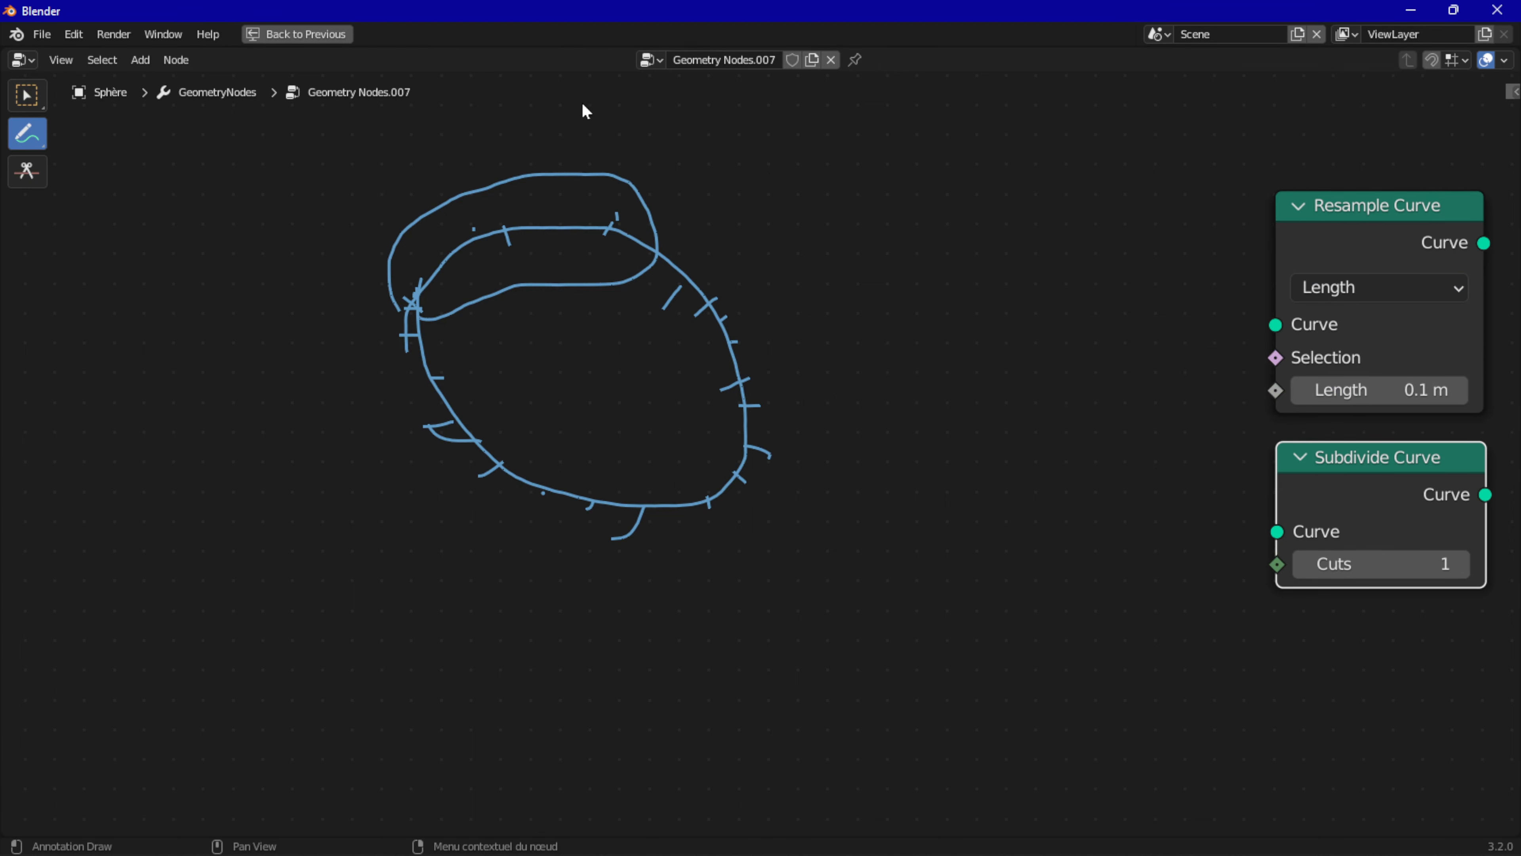
mouse_move(955, 233)
left_mouse_down()
mouse_move(869, 395)
mouse_move(1180, 351)
mouse_move(1050, 192)
mouse_move(1010, 193)
mouse_move(893, 259)
left_mouse_up()
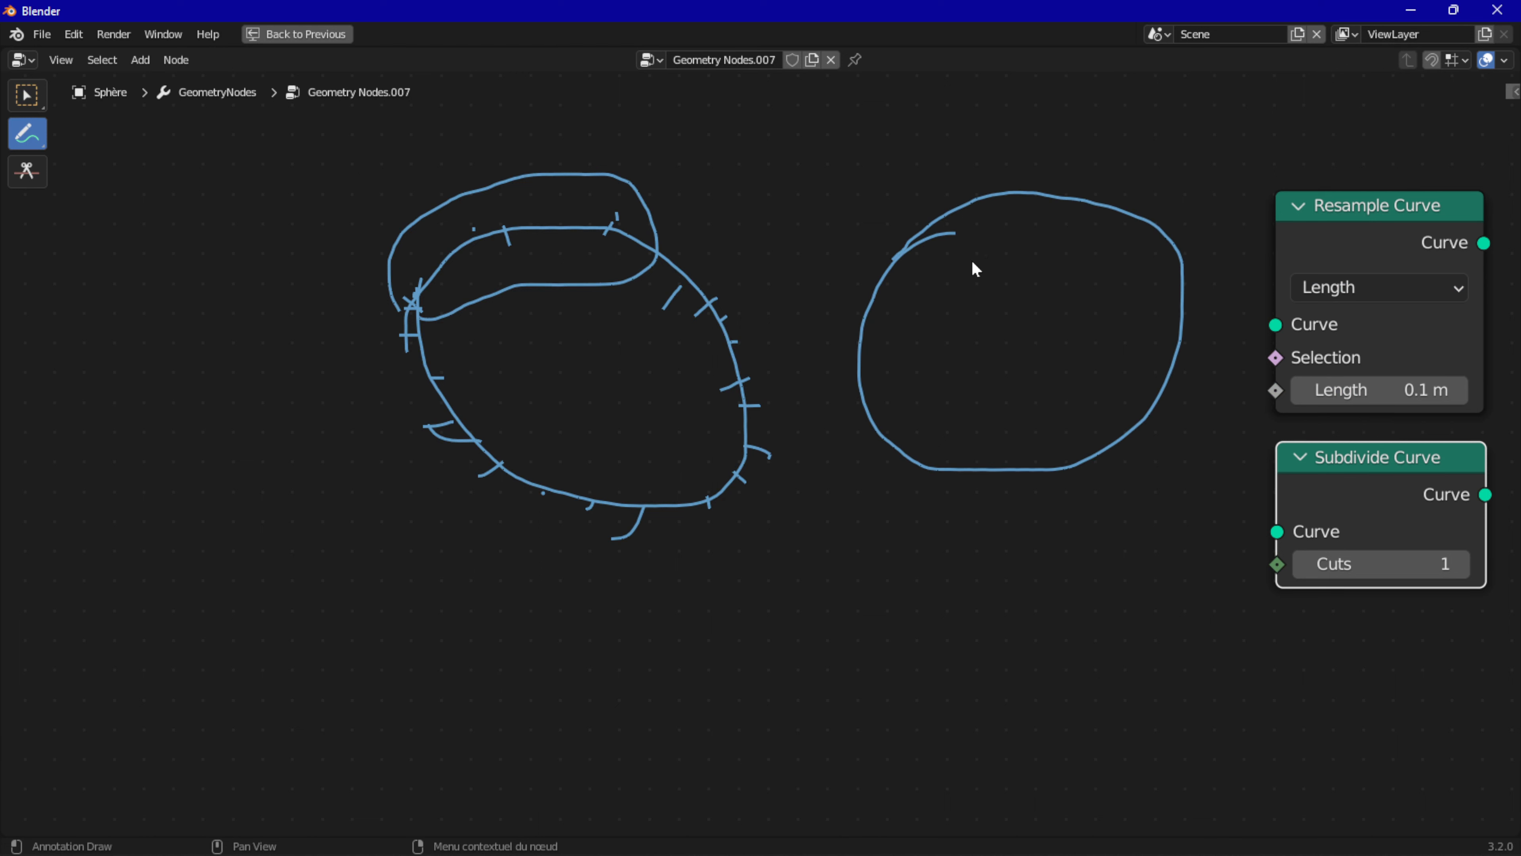
Try to set the Subdivide Curve Cuts to 10
left_click(1372, 566)
type("10µ")
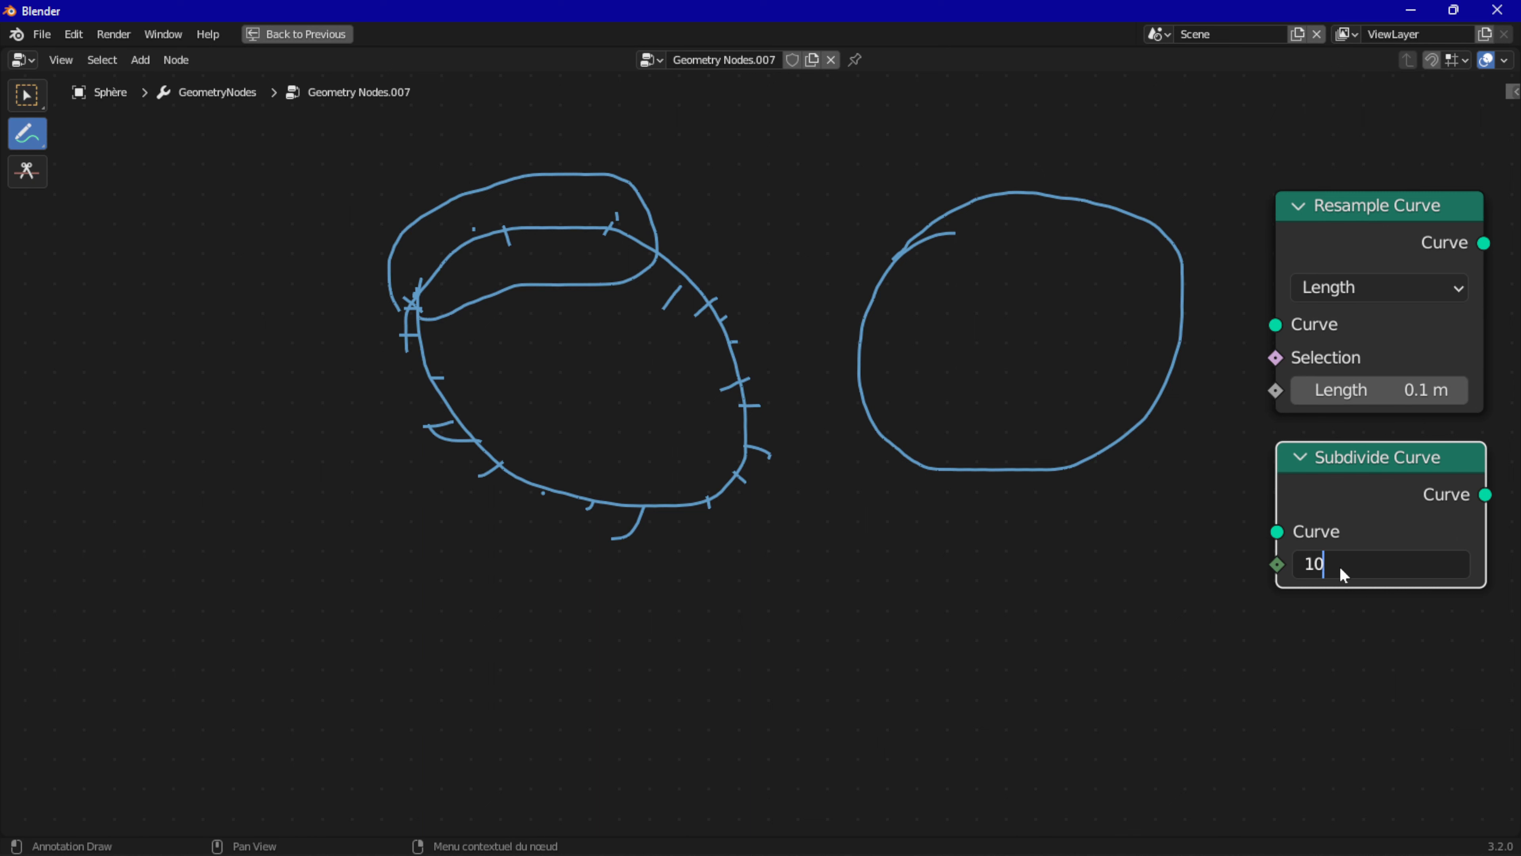
key("Return")
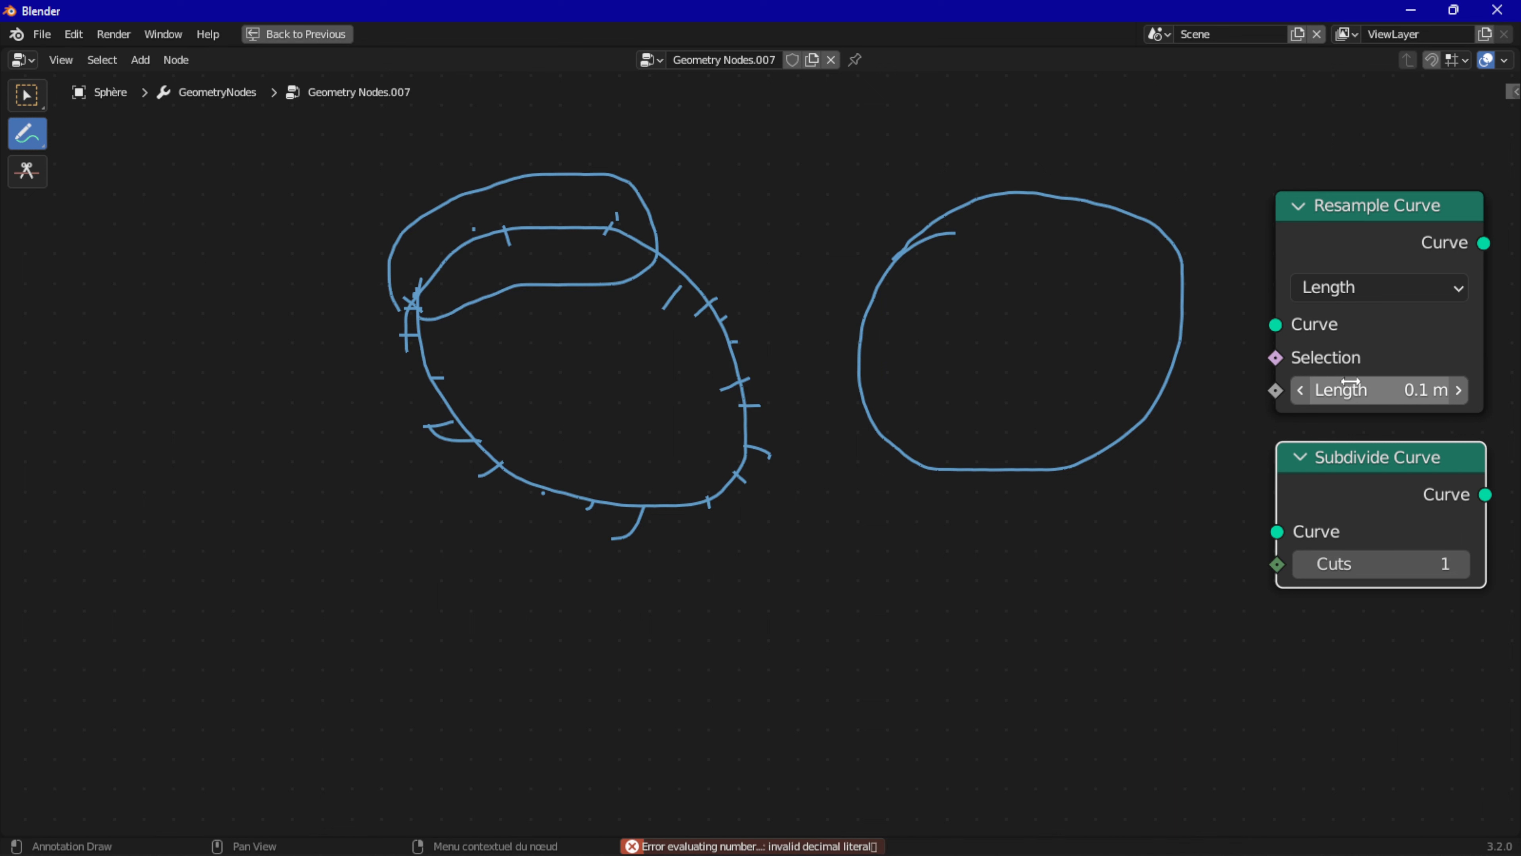
Annotate tick marks across the second loop's outline at intervals all the way round
left_click_drag(907, 228, 929, 262)
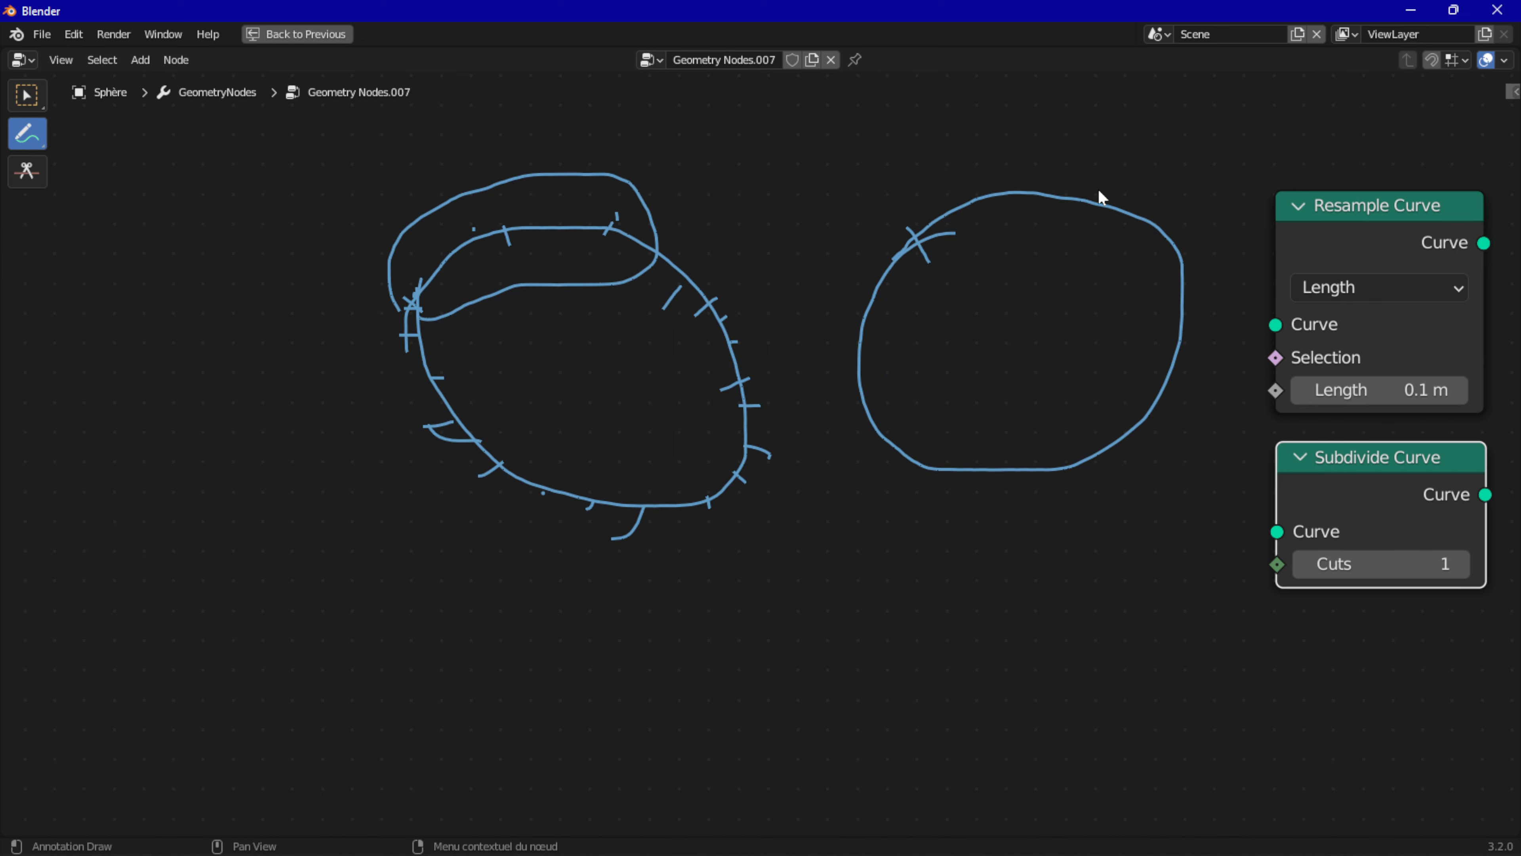
left_click_drag(1117, 201, 1108, 225)
left_click_drag(1163, 384, 1169, 399)
left_click_drag(1085, 438, 1077, 481)
Draw a double-headed arrow between the second loop's two upper ticks and set the Resample Curve Length to 2.9 m
mouse_move(907, 215)
left_mouse_down()
mouse_move(1018, 171)
mouse_move(1091, 191)
left_mouse_up()
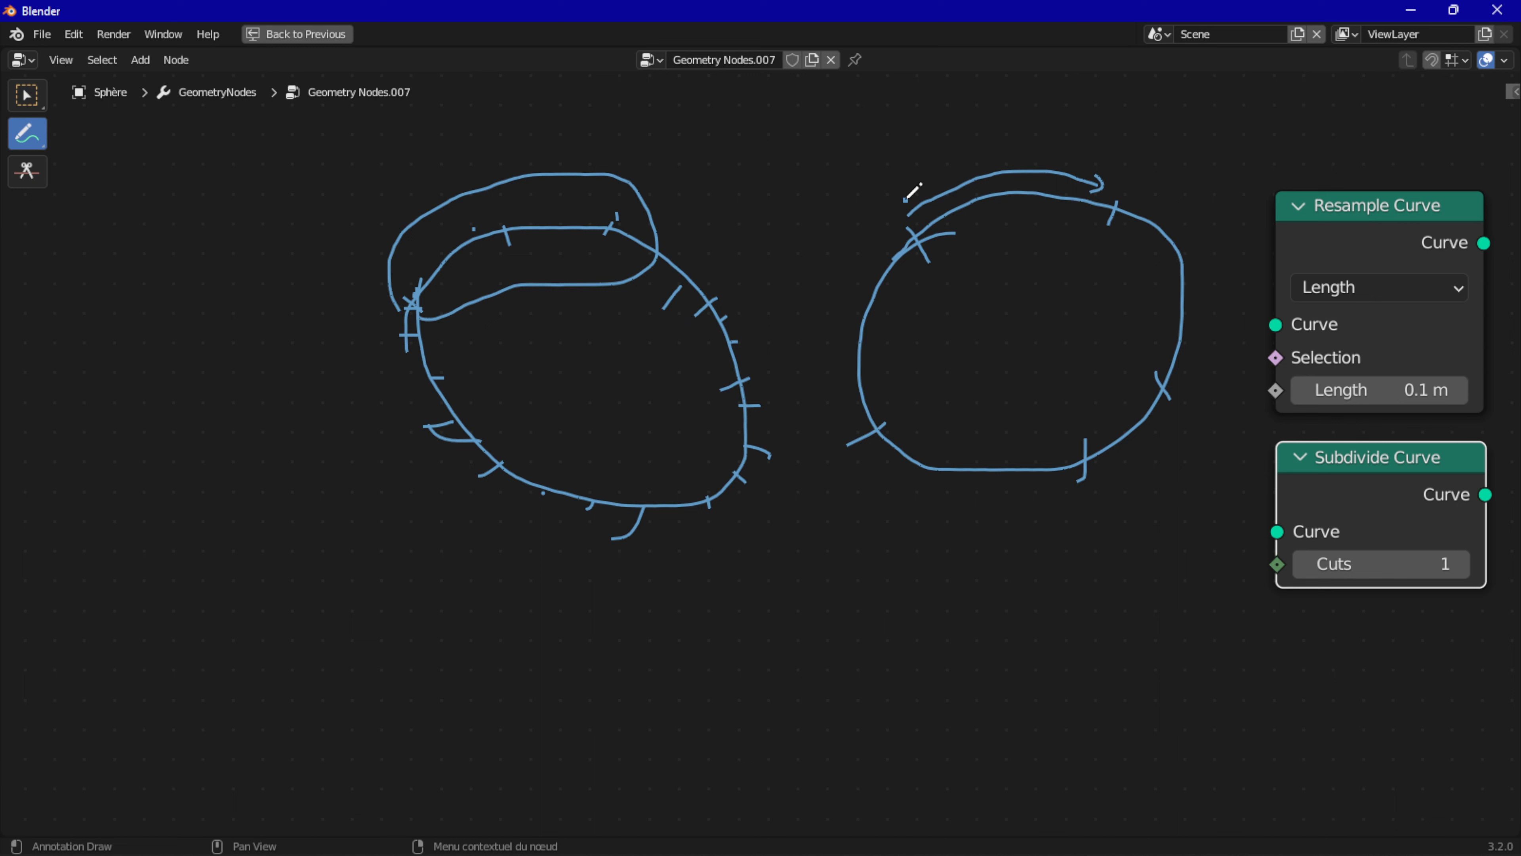
left_click_drag(905, 200, 909, 216)
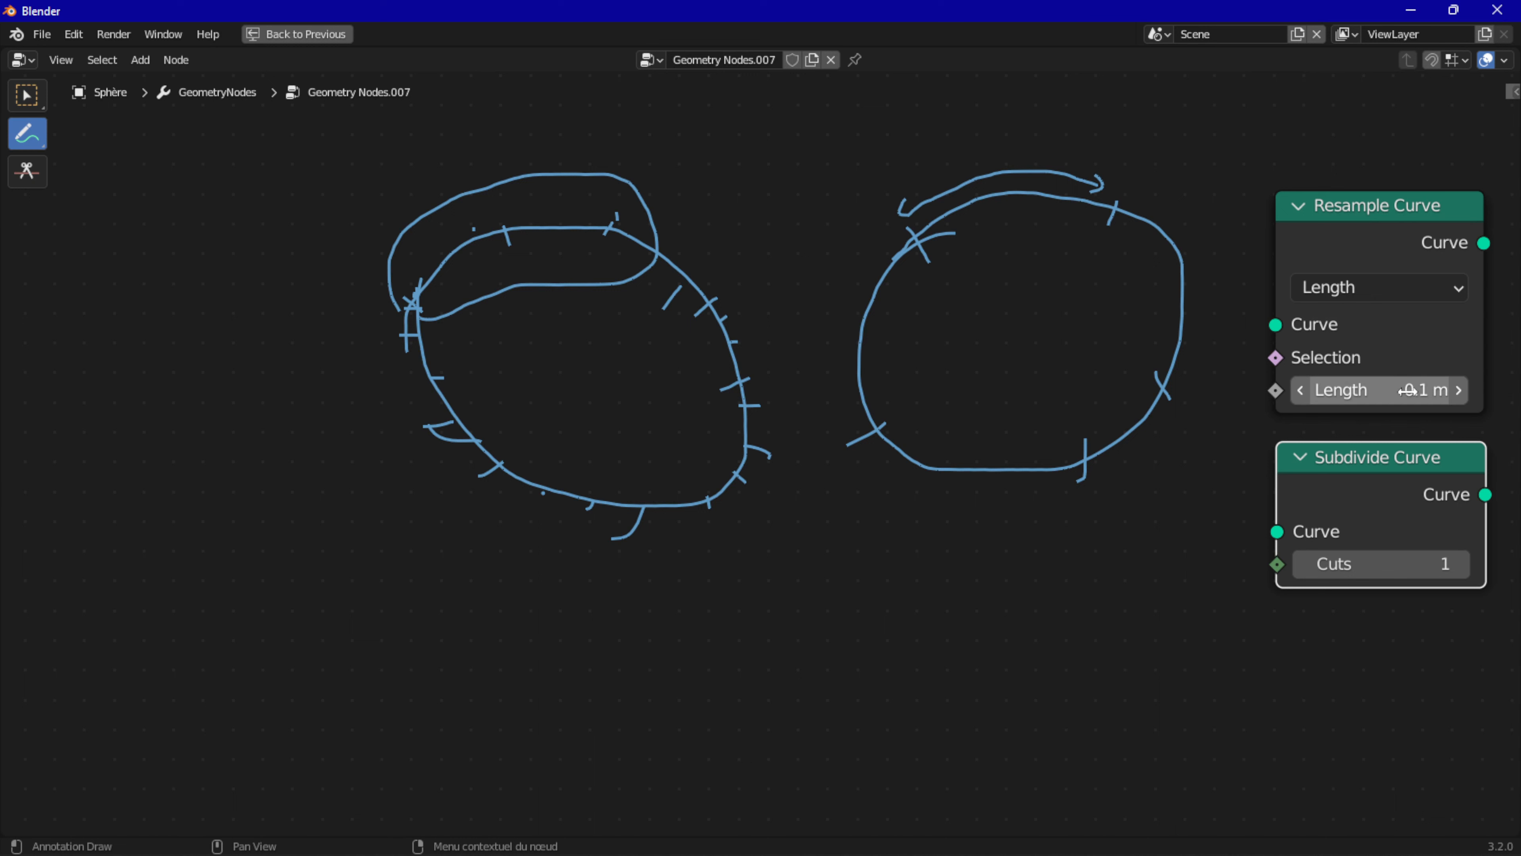
left_click_drag(1408, 390, 1485, 391)
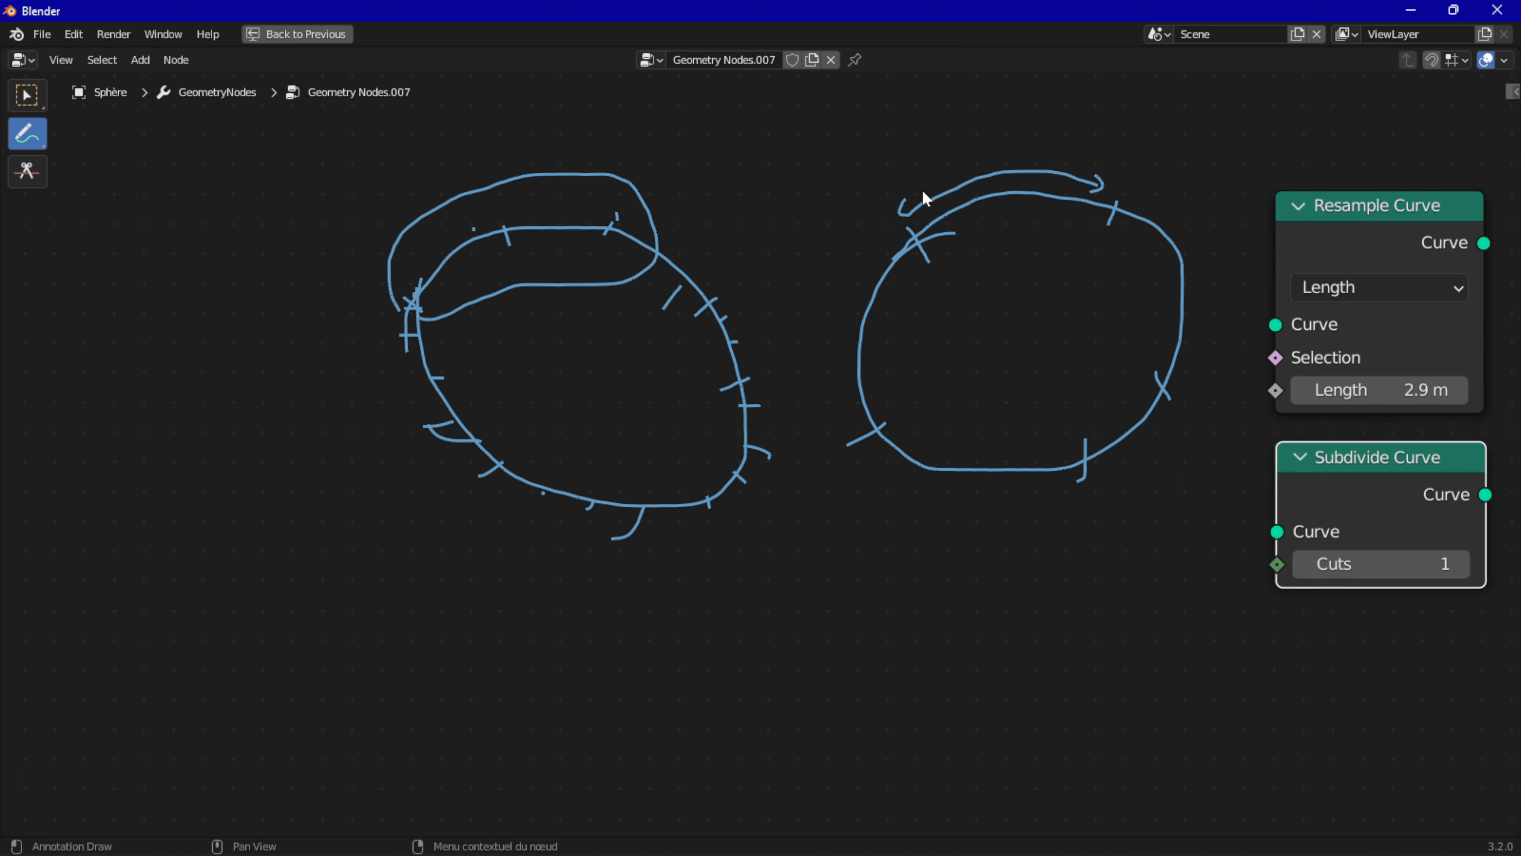
Draw double-headed arrows between the ticks on the second loop's left side and between those at its lower right
left_click_drag(874, 239, 827, 412)
left_click_drag(845, 223, 879, 267)
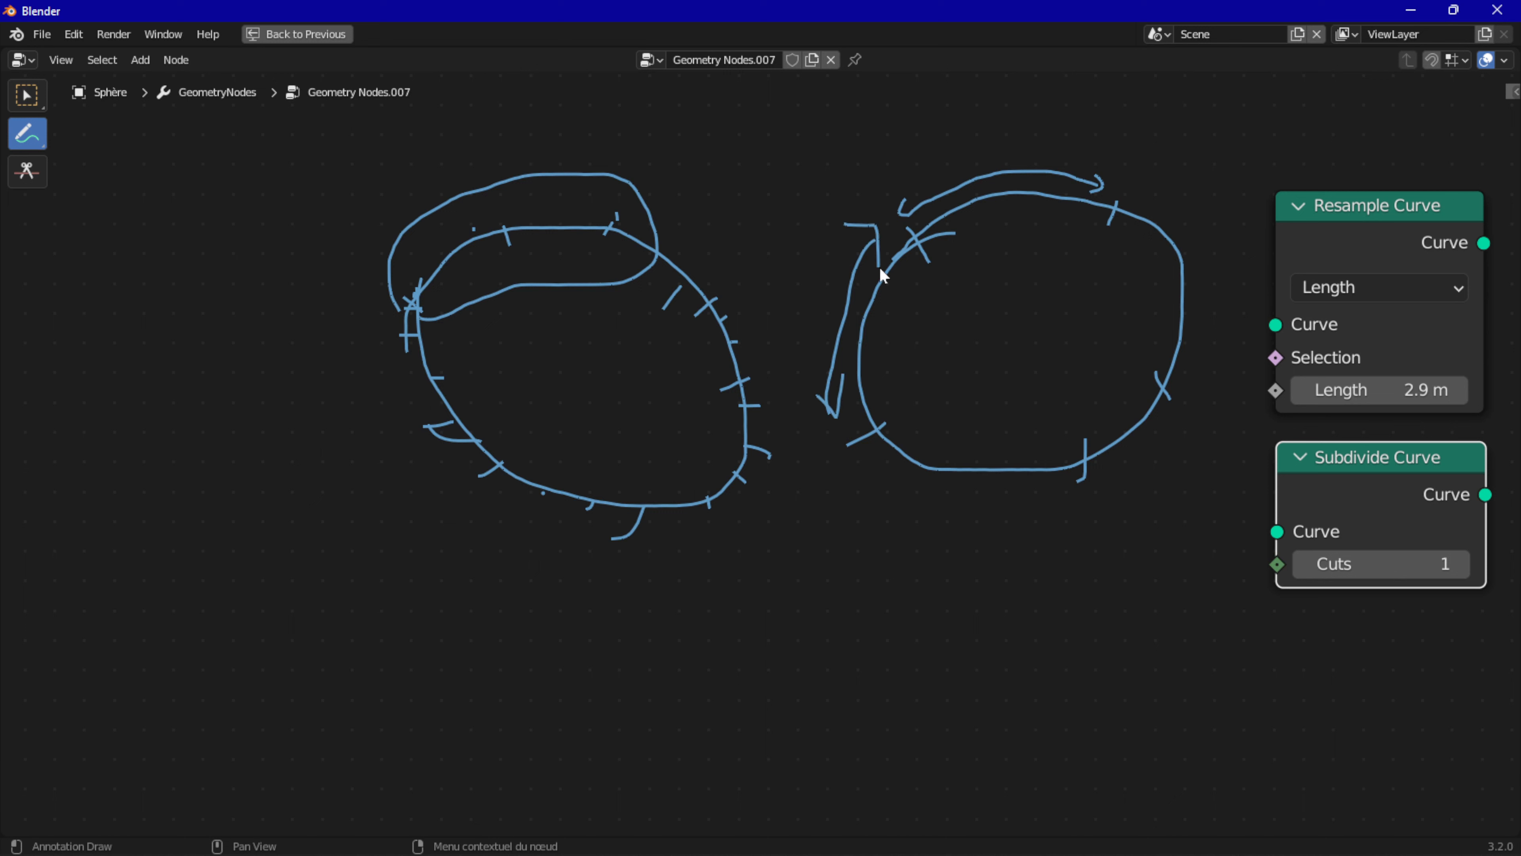
mouse_move(1171, 414)
left_mouse_down()
mouse_move(1135, 470)
mouse_move(1105, 484)
mouse_move(1124, 488)
left_mouse_up()
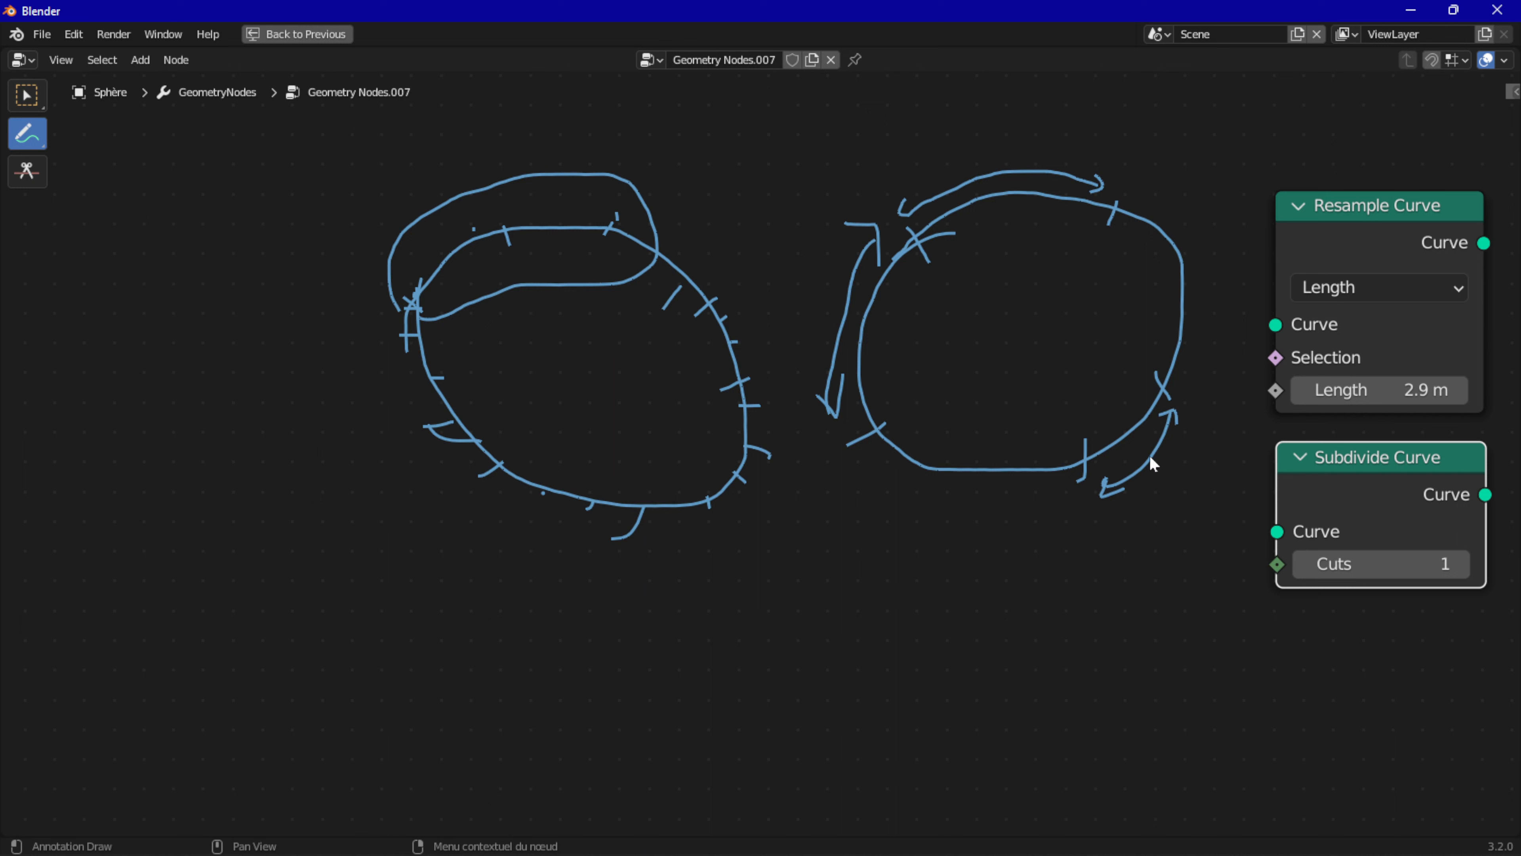
Cross out the lower-right arrow and its adjacent bottom tick, and draw one long arc beneath the second loop
left_click_drag(1146, 448, 1143, 486)
mouse_move(1064, 452)
left_mouse_down()
mouse_move(1122, 475)
mouse_move(1097, 432)
left_mouse_up()
left_click_drag(899, 484, 1162, 472)
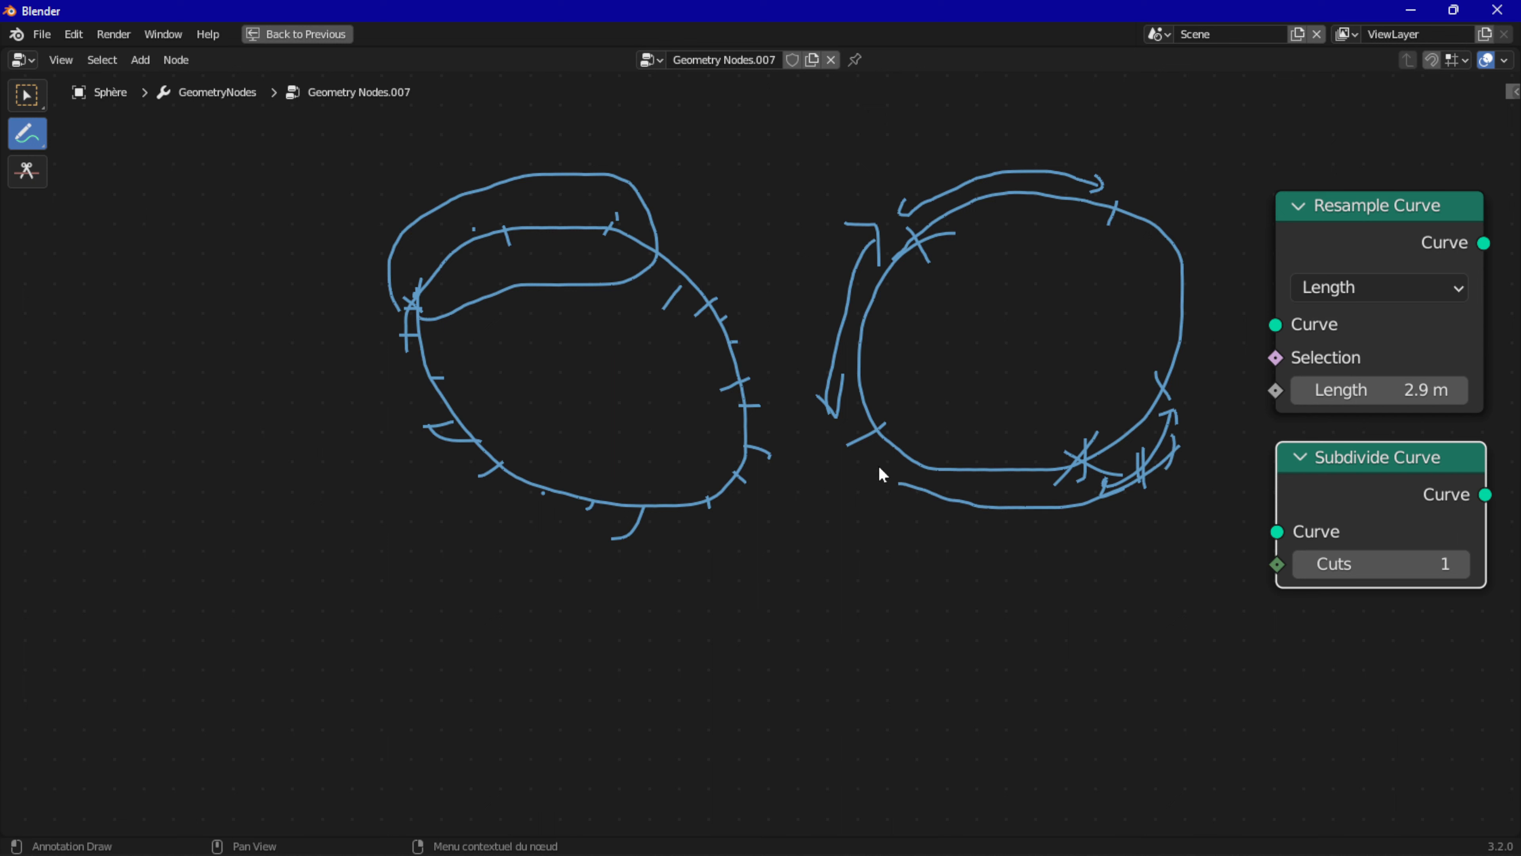
Draw a double-headed arrow along the second loop's right side and outline its left section with a freehand contour
mouse_move(1146, 173)
left_mouse_down()
mouse_move(1205, 246)
mouse_move(1249, 355)
left_mouse_up()
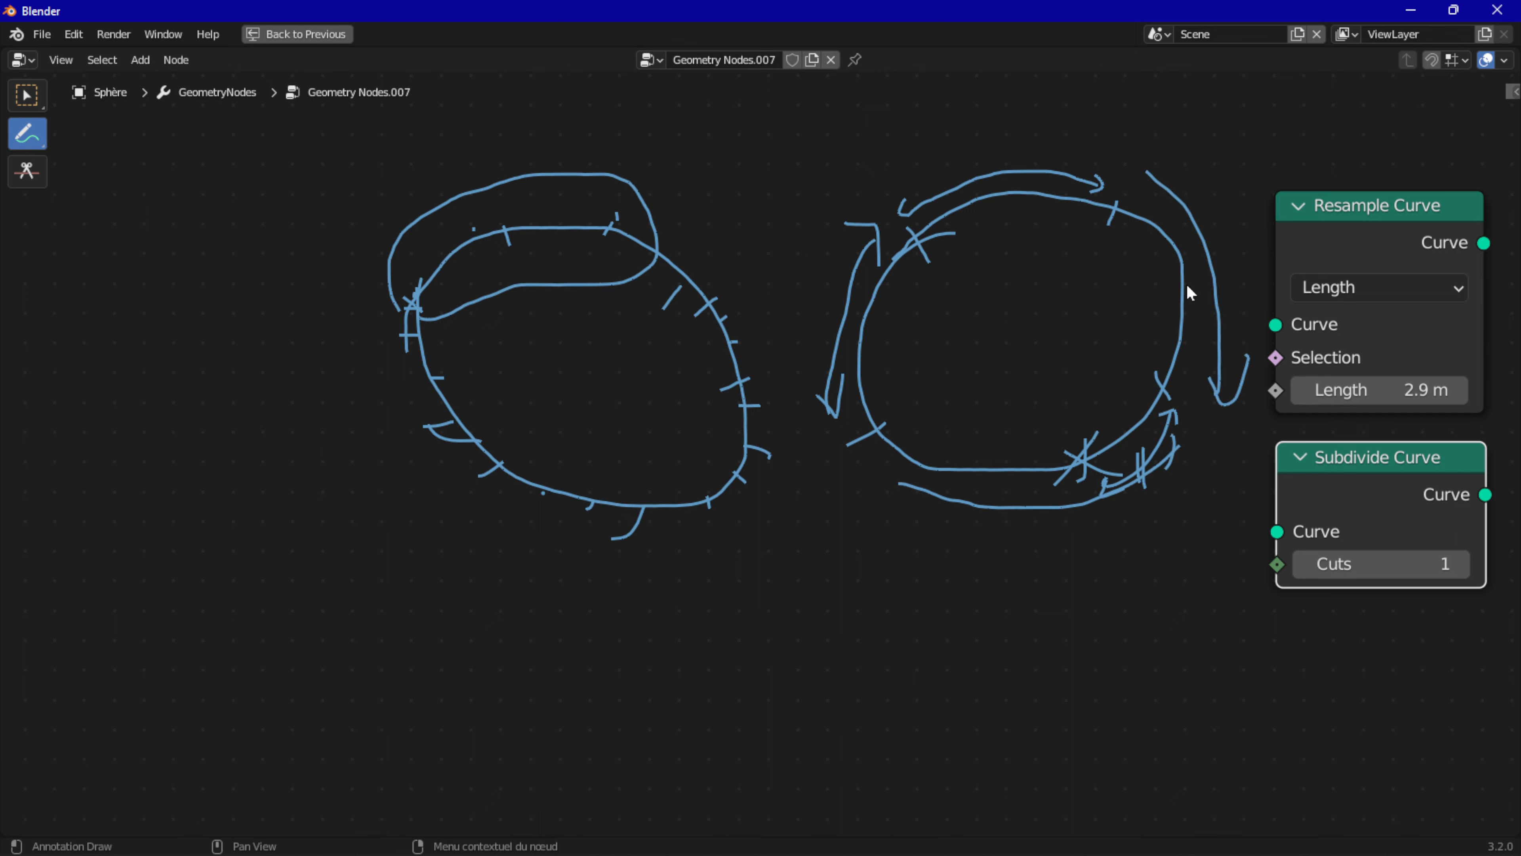
left_click_drag(1142, 162, 1160, 169)
mouse_move(827, 196)
left_mouse_down()
mouse_move(793, 252)
mouse_move(976, 192)
mouse_move(856, 137)
left_mouse_up()
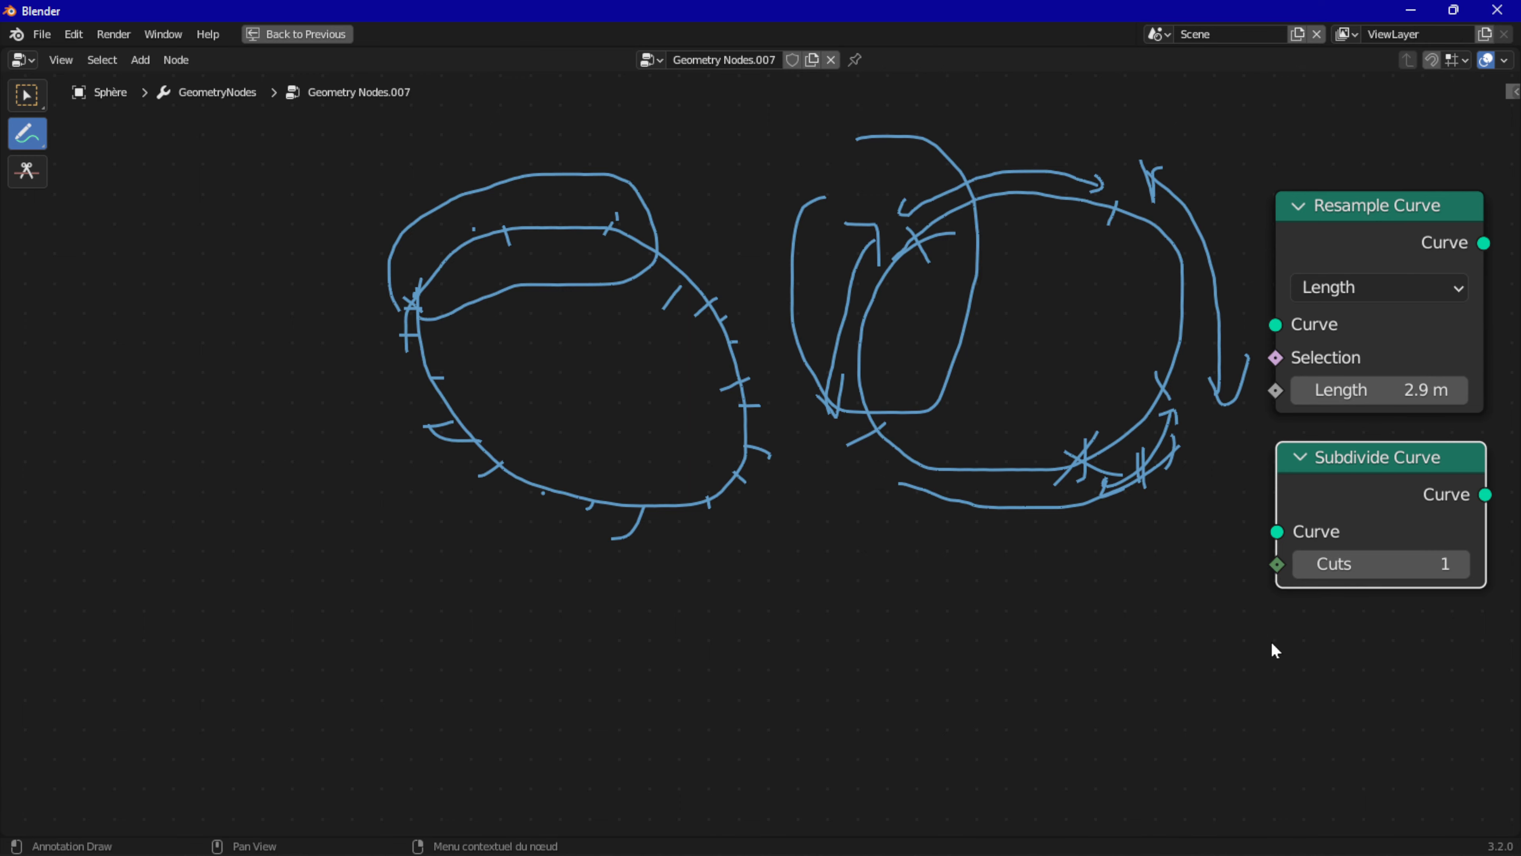
Restore the multi-editor layout and insert the Resample Curve node into the link between Star and Group Output
key("ctrl+space")
middle_click_drag(968, 602, 82, 652)
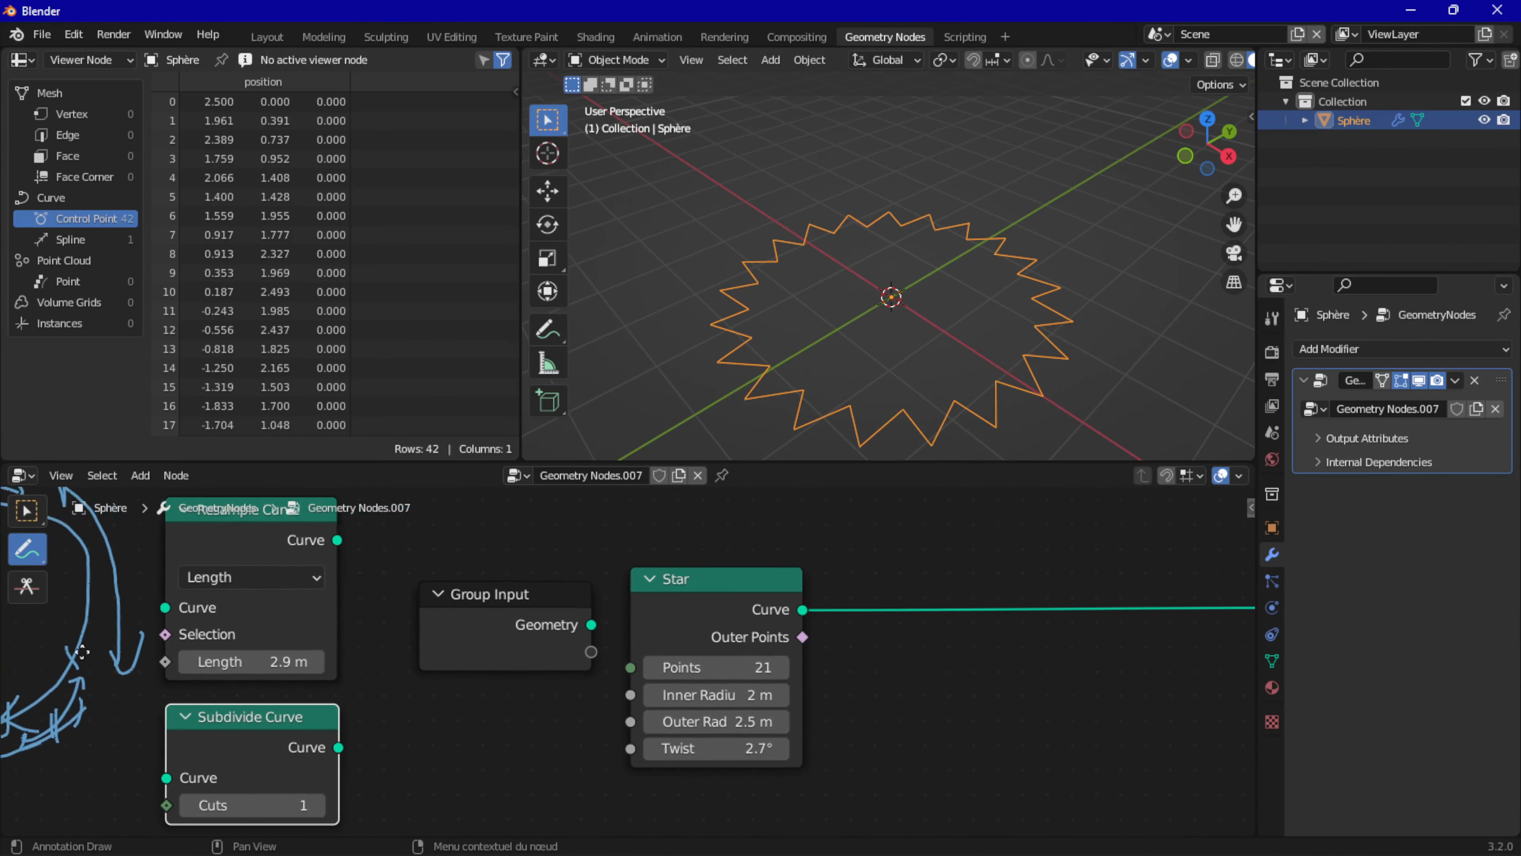
scroll(82, 652, "down", 2)
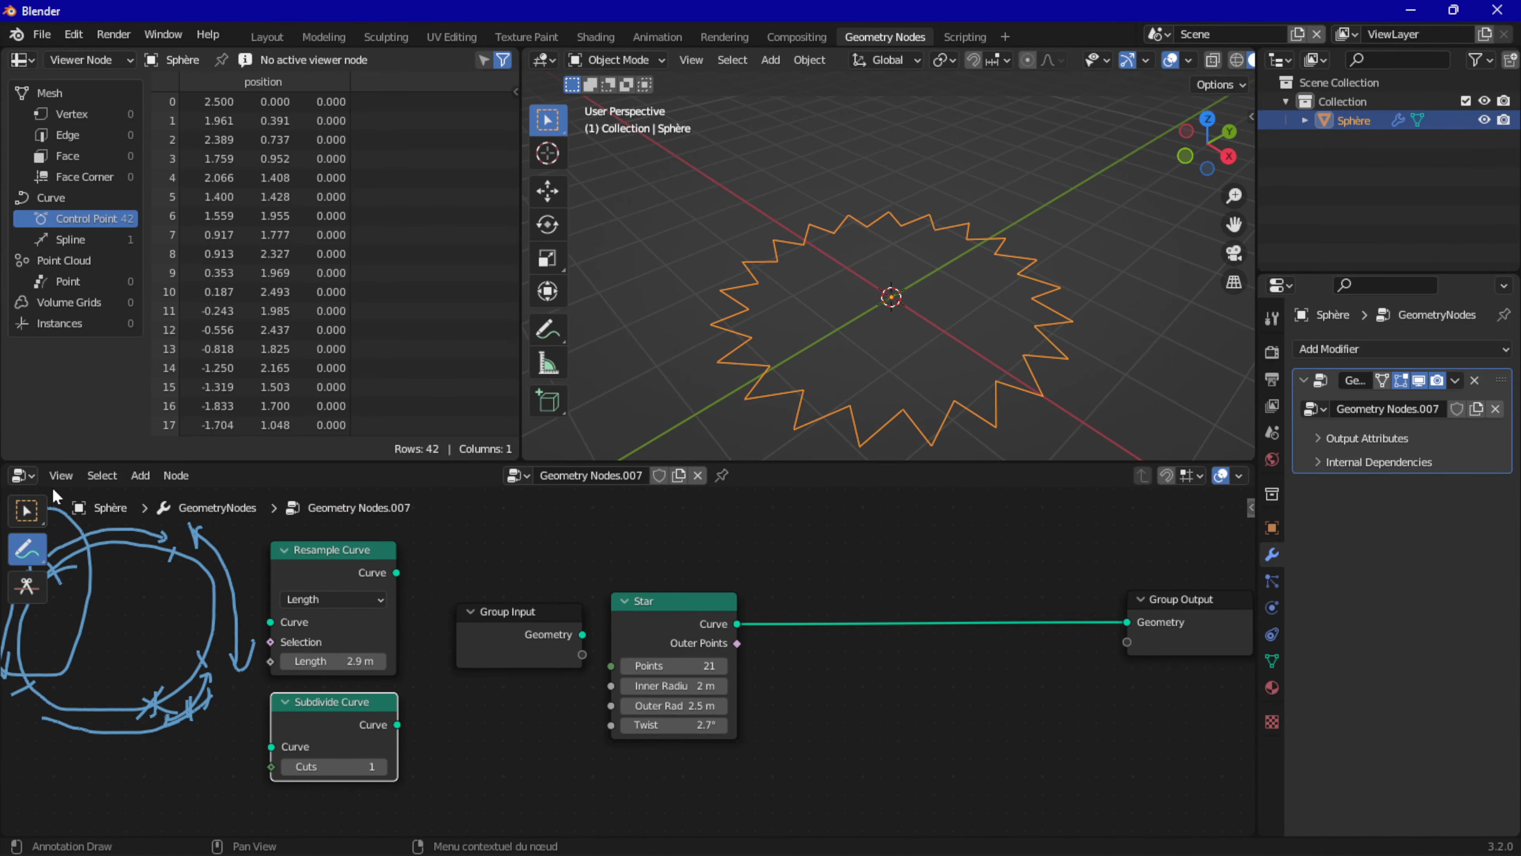
left_click(26, 511)
left_click_drag(317, 577, 854, 558)
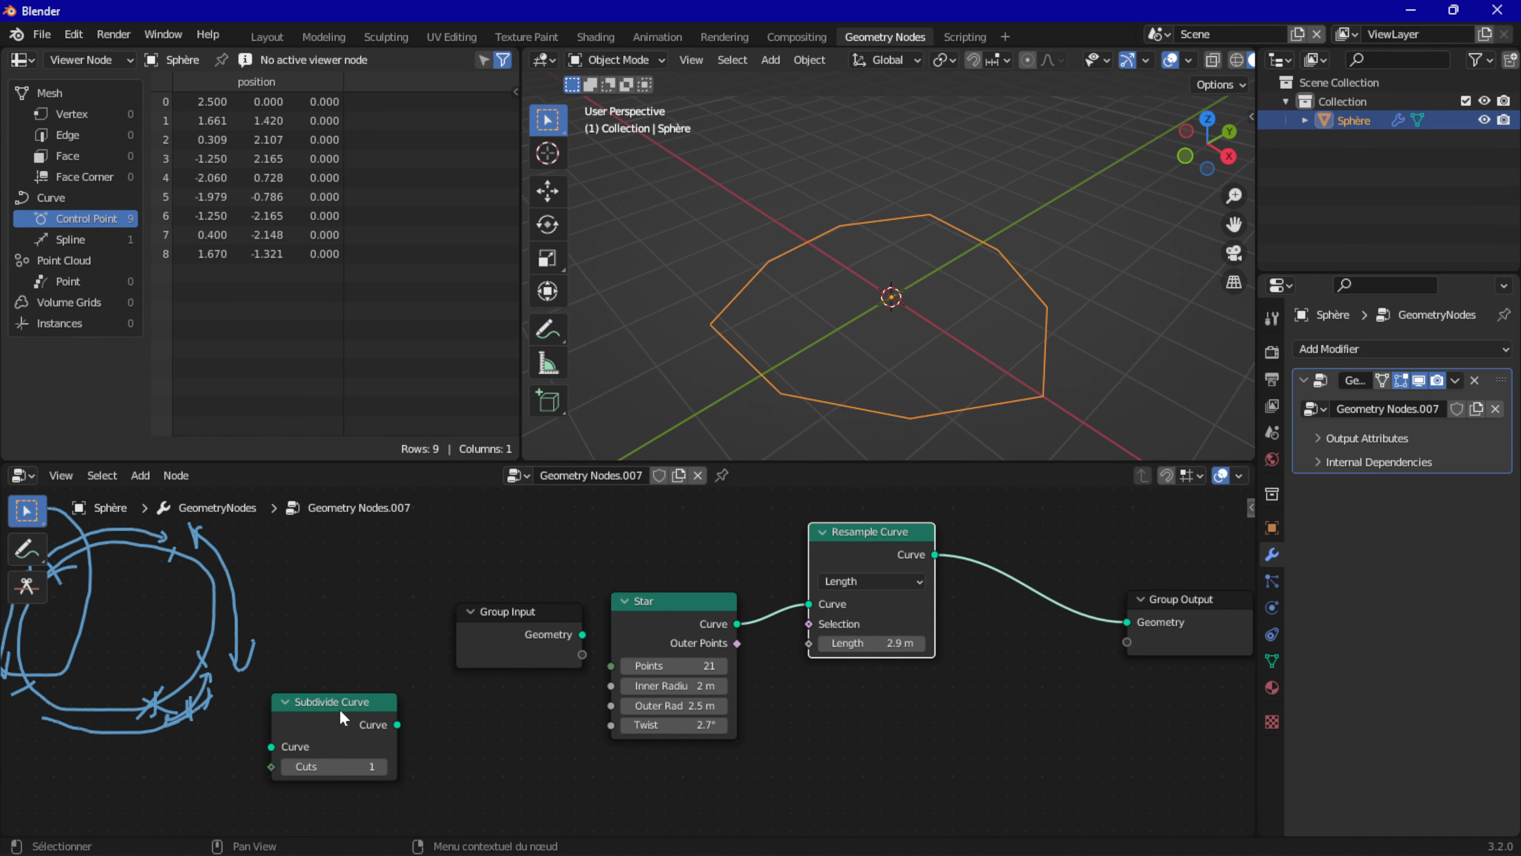
Reposition the Resample Curve node between Star and Group Output, and place the unconnected Subdivide Curve node beneath Group Input
left_click_drag(343, 718, 571, 718)
middle_click_drag(826, 718, 721, 700)
scroll(666, 711, "up", 2)
left_click_drag(714, 510, 778, 590)
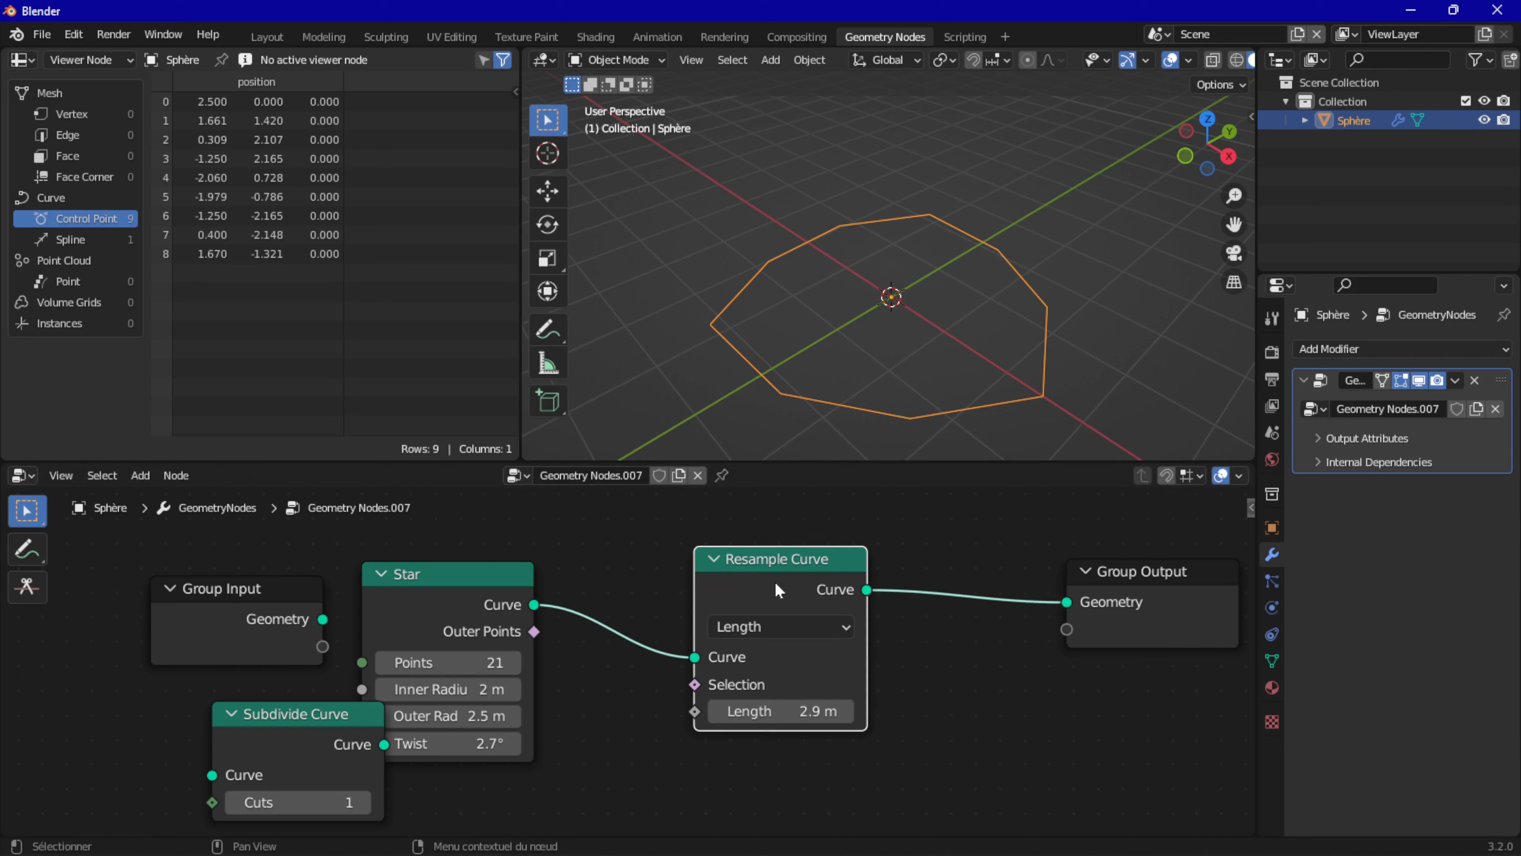
left_click_drag(288, 715, 220, 696)
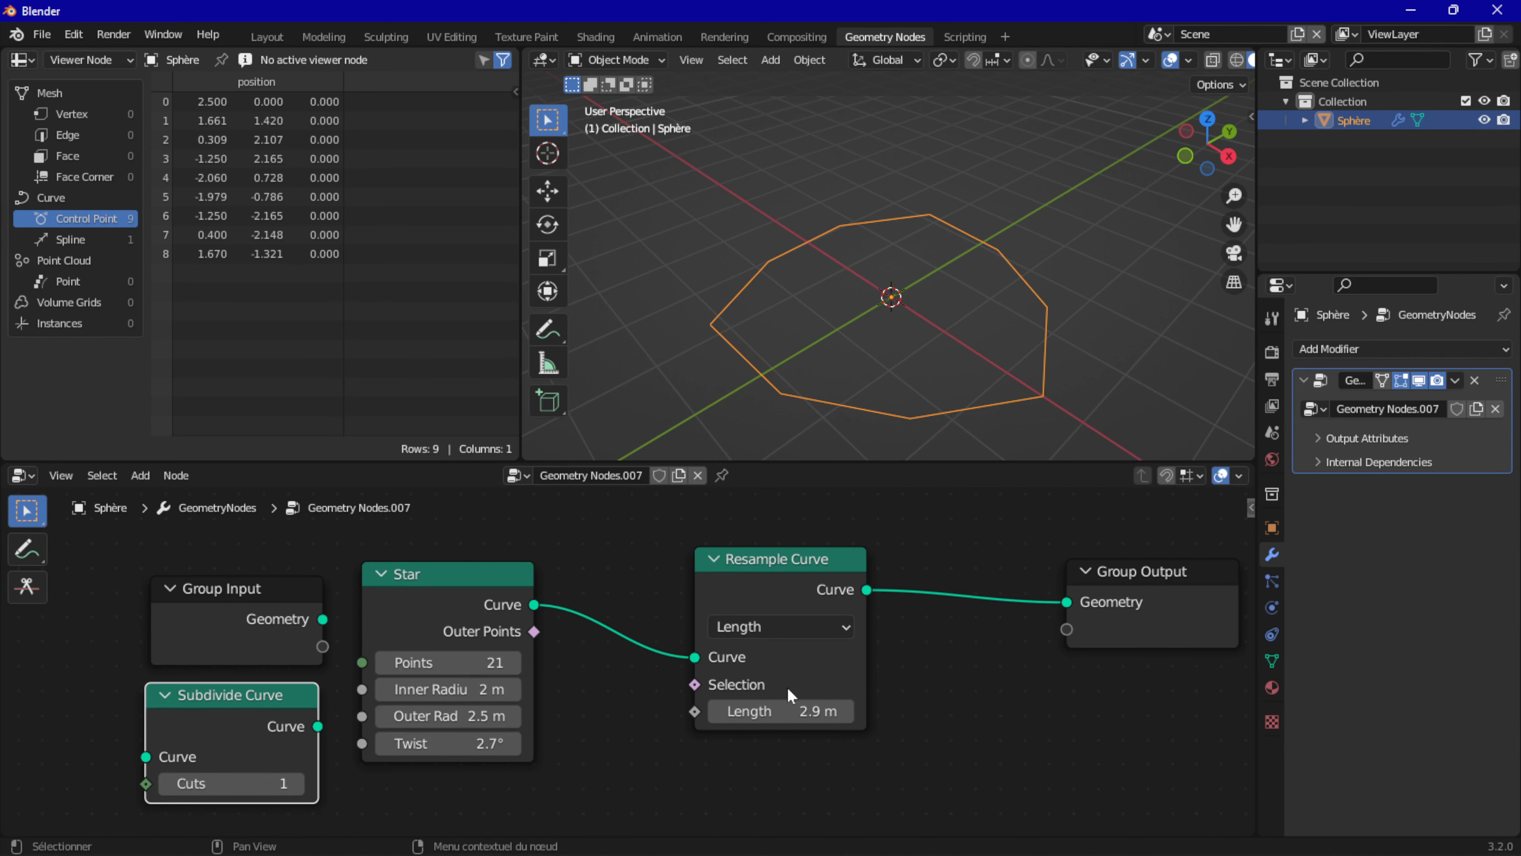
Vary the Resample Curve Length through 1.7 m, 3.3 m and 1.6 m, ending at 0.01 m
mouse_move(791, 710)
left_mouse_down()
mouse_move(920, 711)
mouse_move(755, 711)
mouse_move(779, 711)
left_mouse_up()
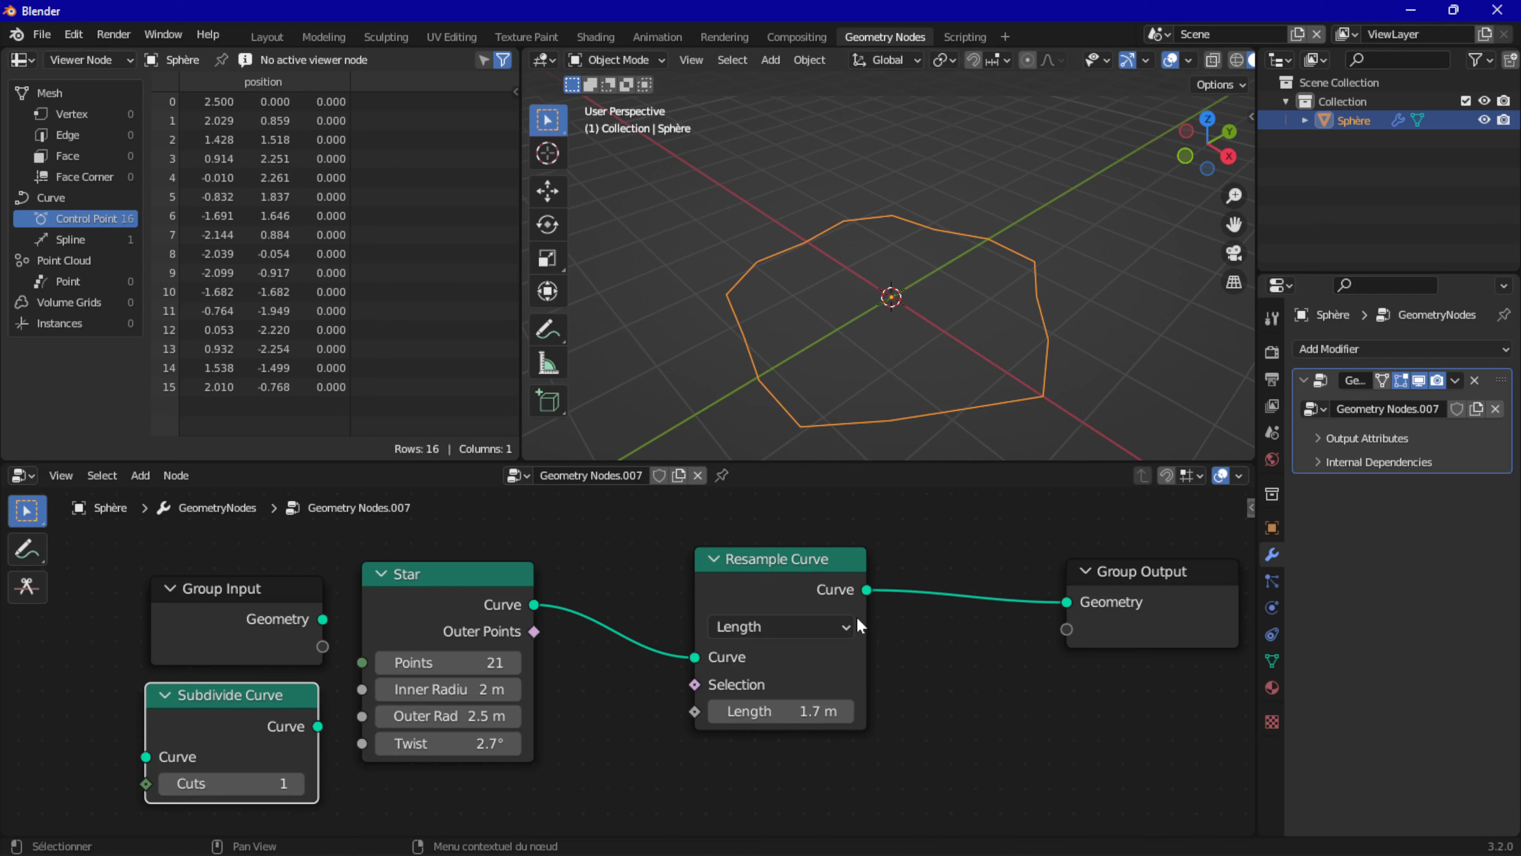
left_click_drag(809, 711, 860, 710)
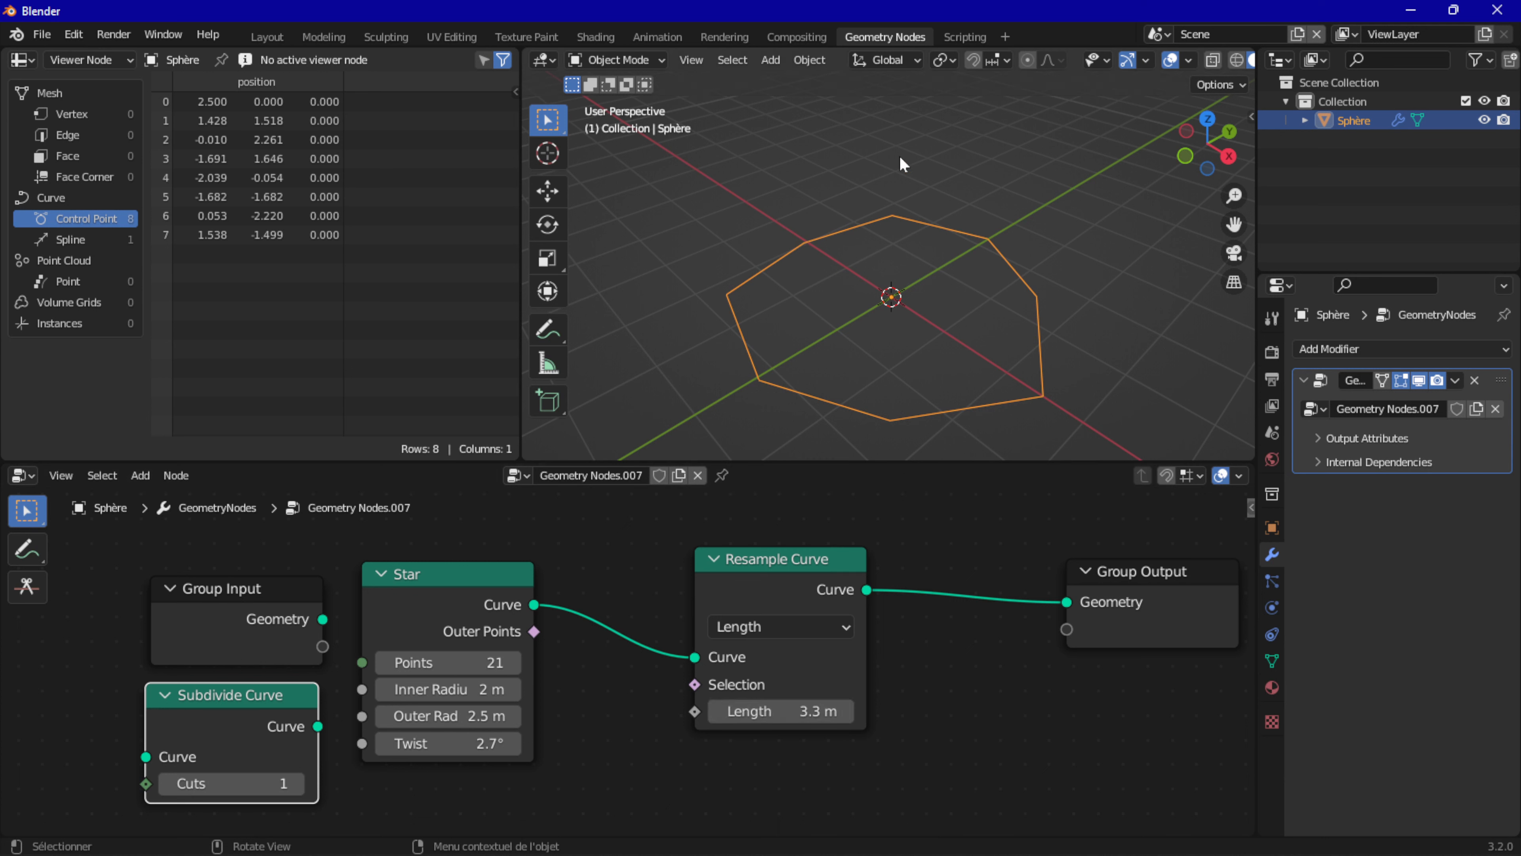
left_click_drag(858, 714, 818, 714)
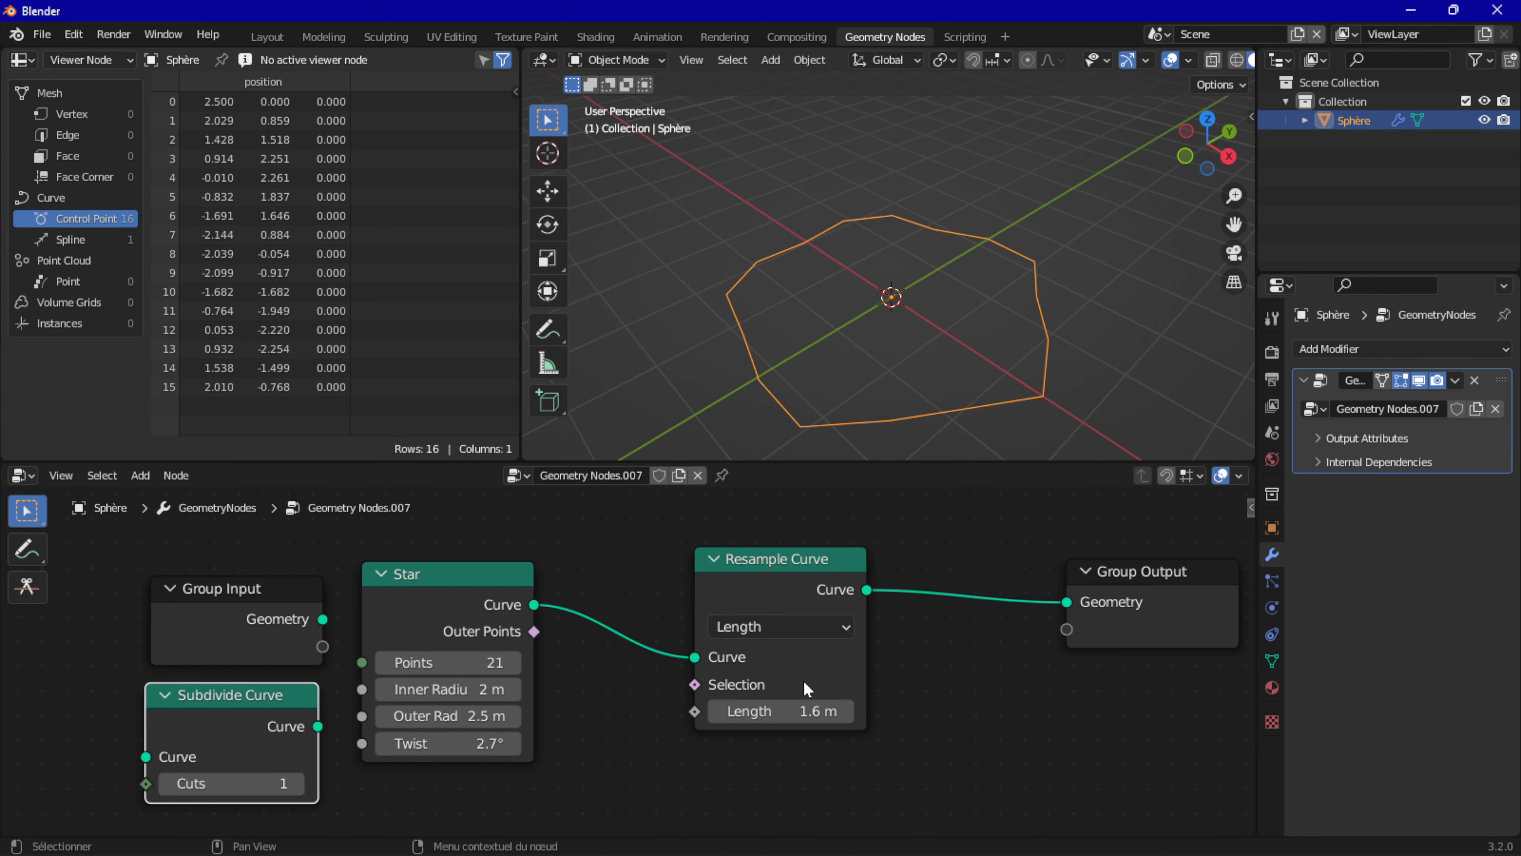
left_click_drag(796, 712, 743, 711)
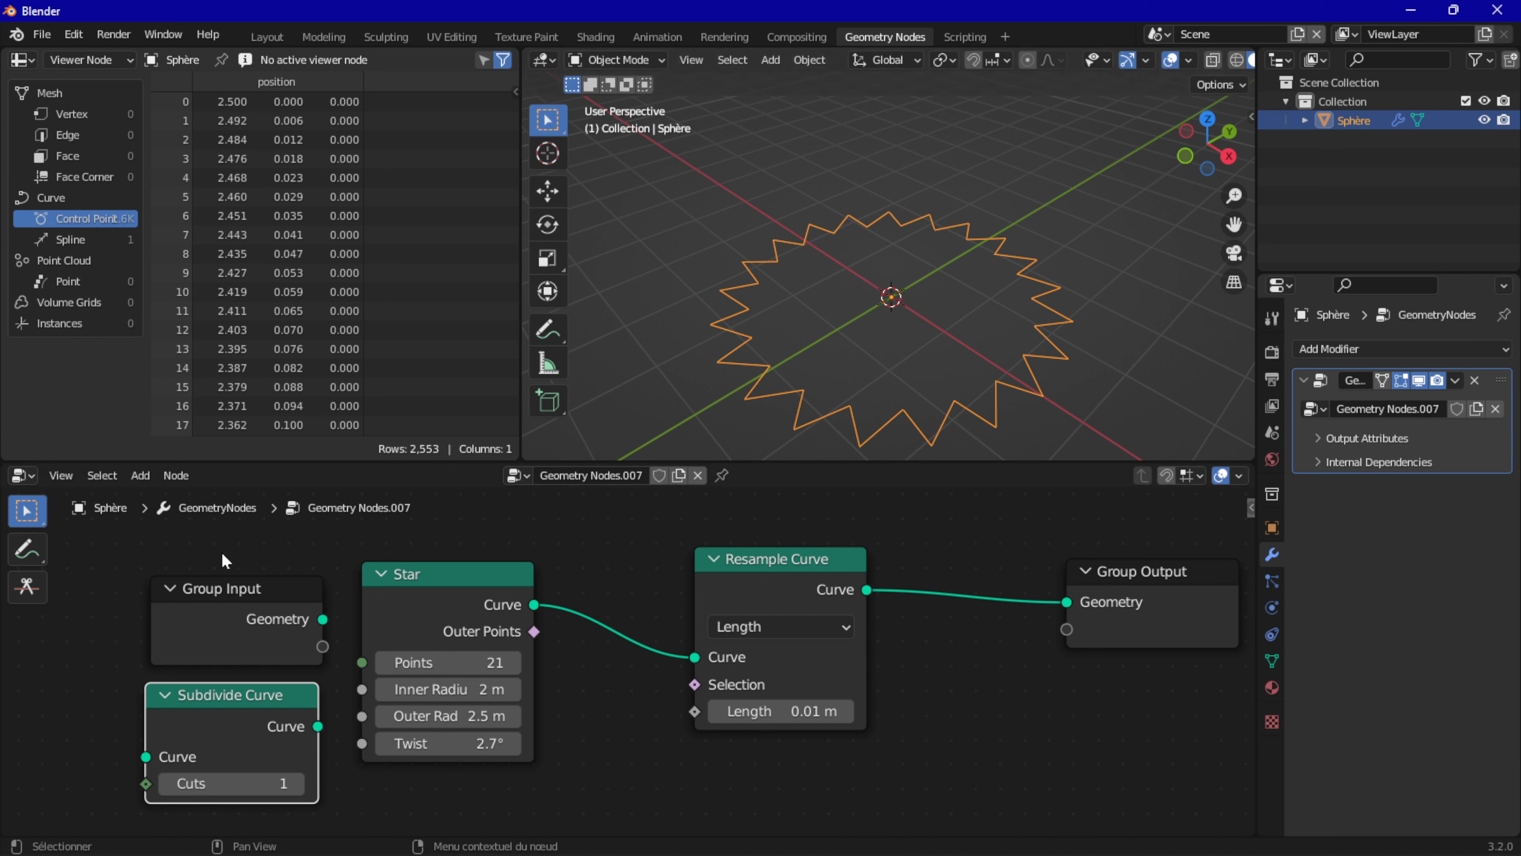
Delete the unused Subdivide Curve and Group Input nodes from the node tree
left_click(141, 476)
key("x")
left_click(258, 656)
key("x")
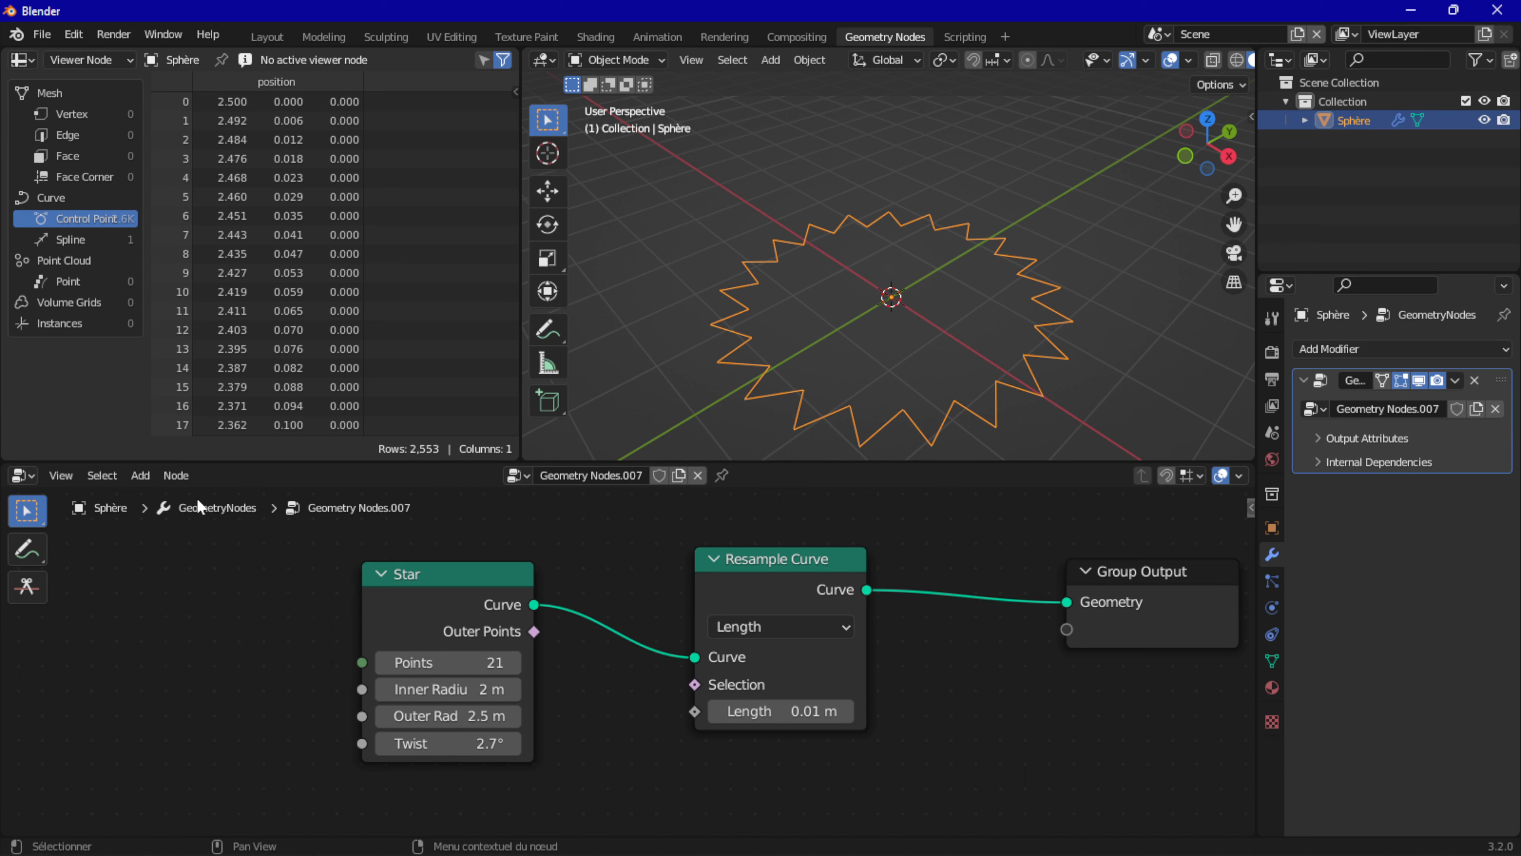
Add a Boolean input node beneath the Star node and connect its output to the Selection input of Resample Curve
left_click(141, 476)
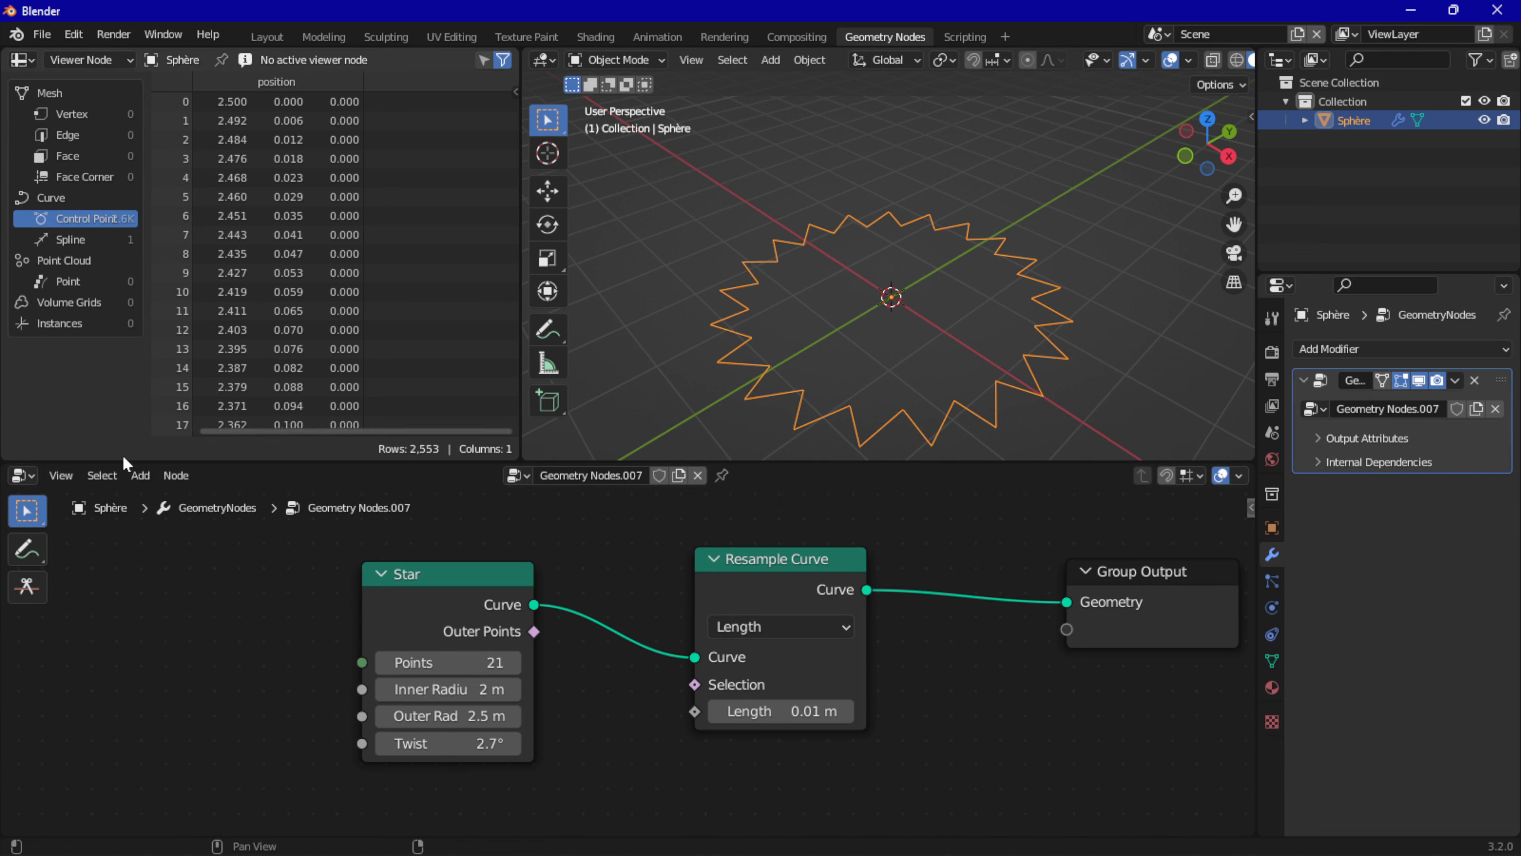
left_click(140, 475)
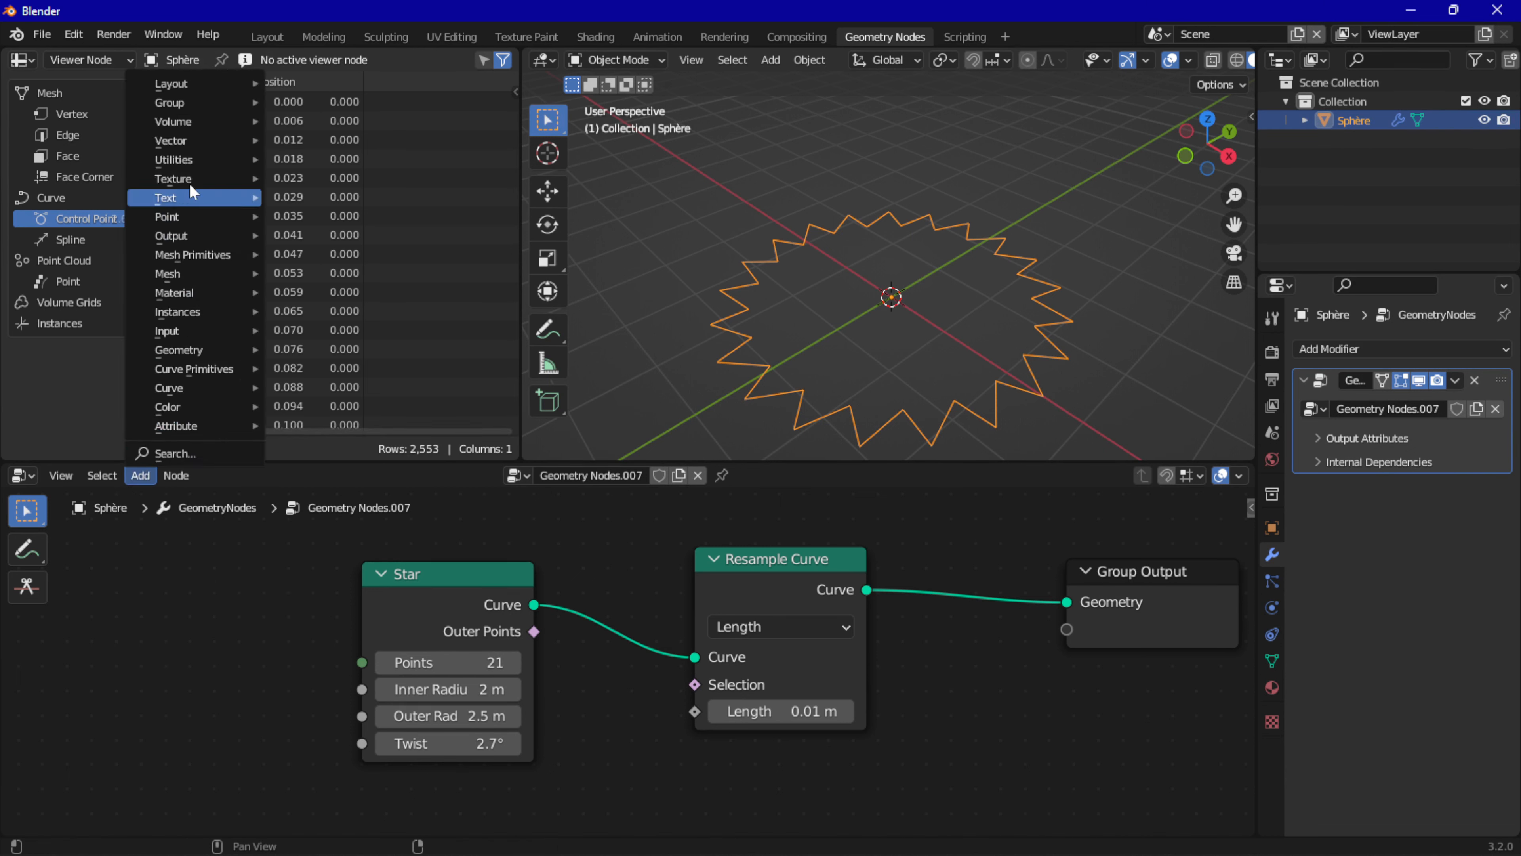
mouse_move(198, 159)
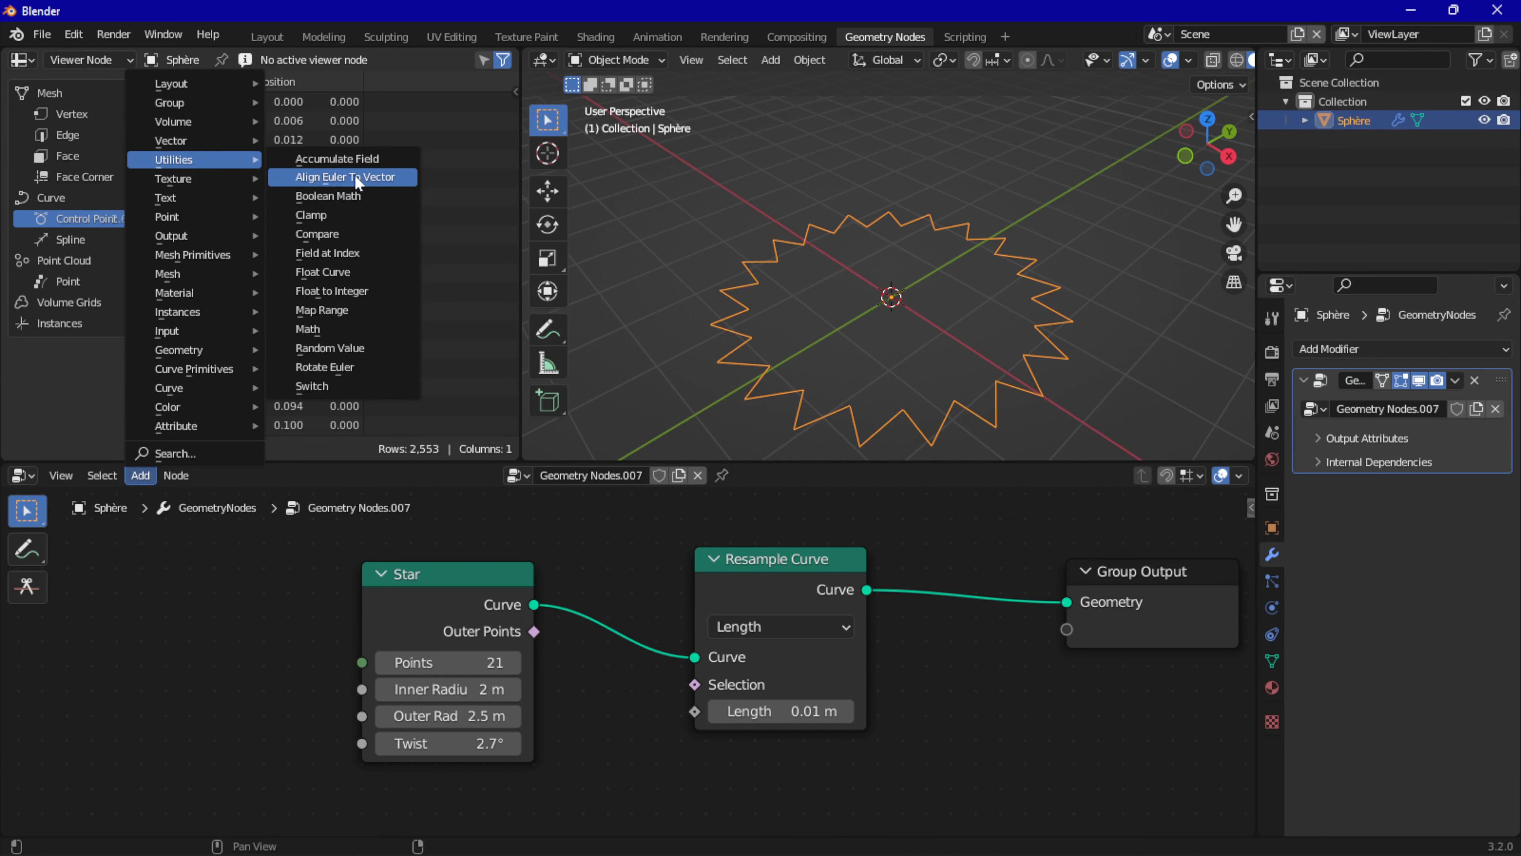
mouse_move(173, 332)
left_click(395, 331)
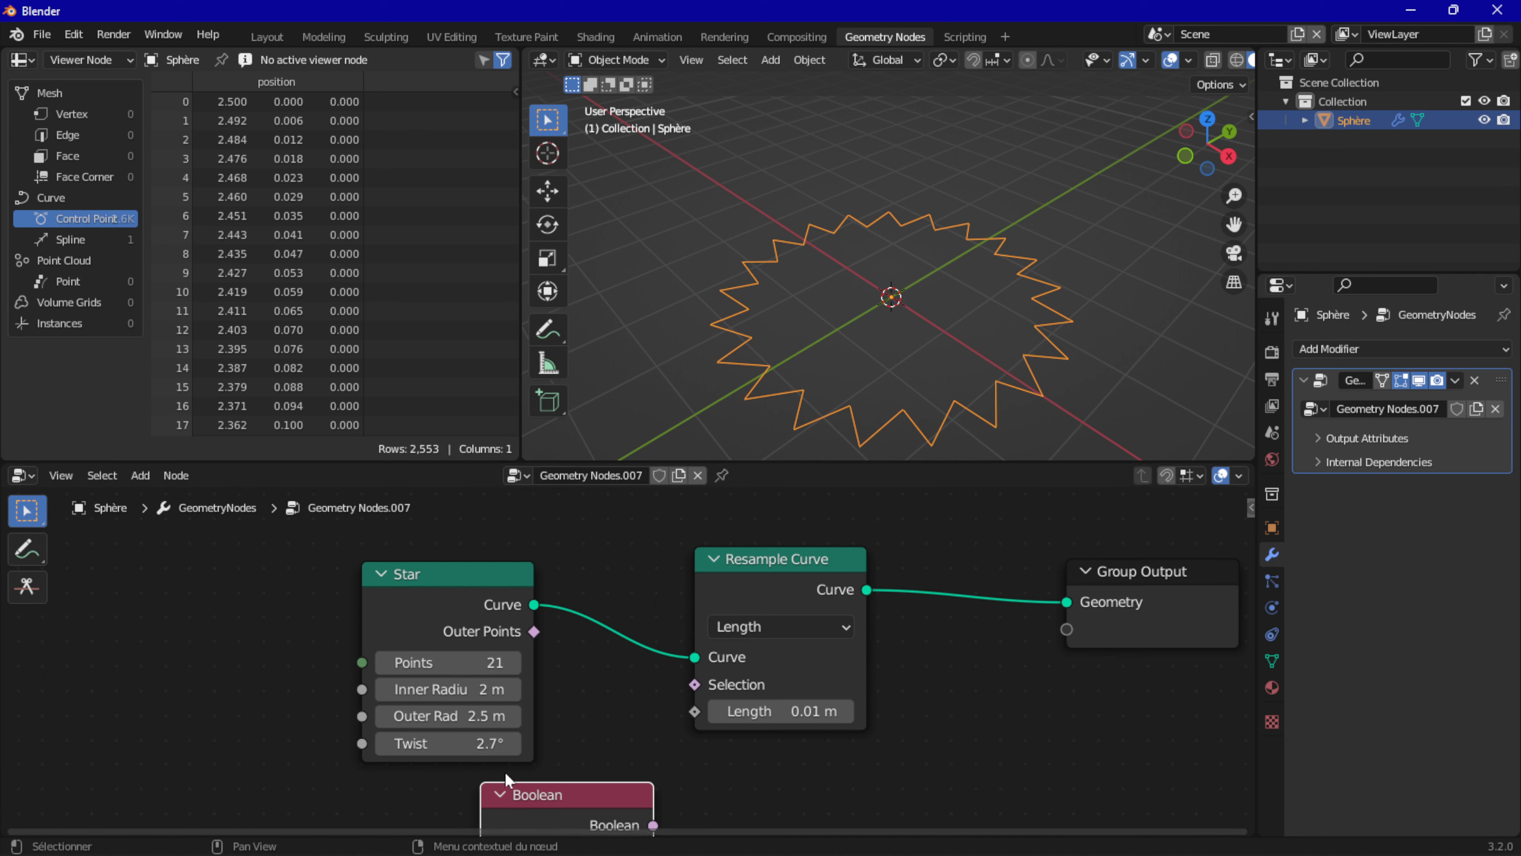
left_click(395, 773)
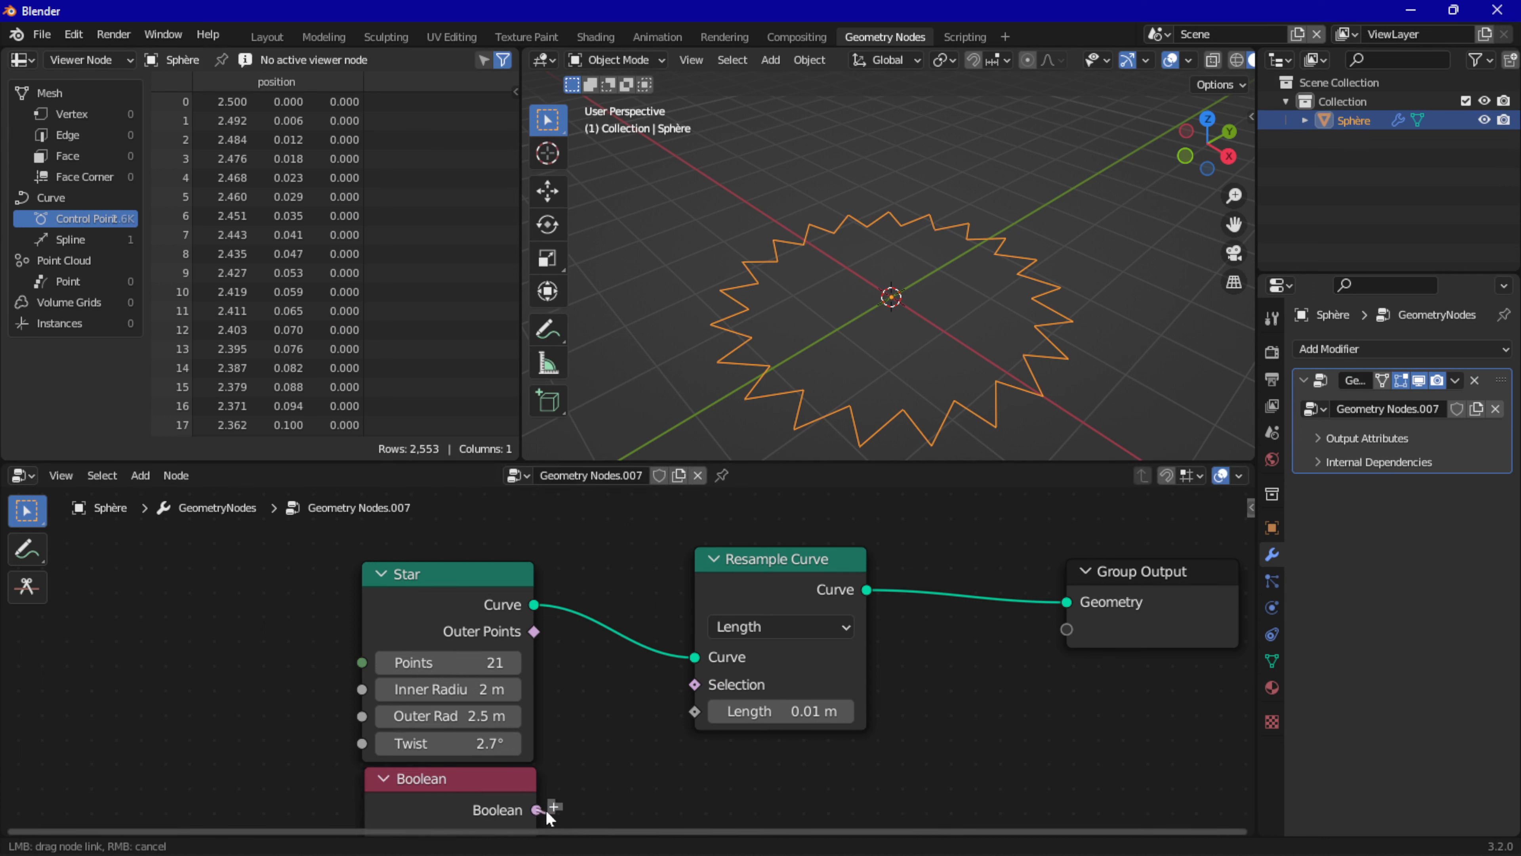
left_click_drag(539, 810, 697, 686)
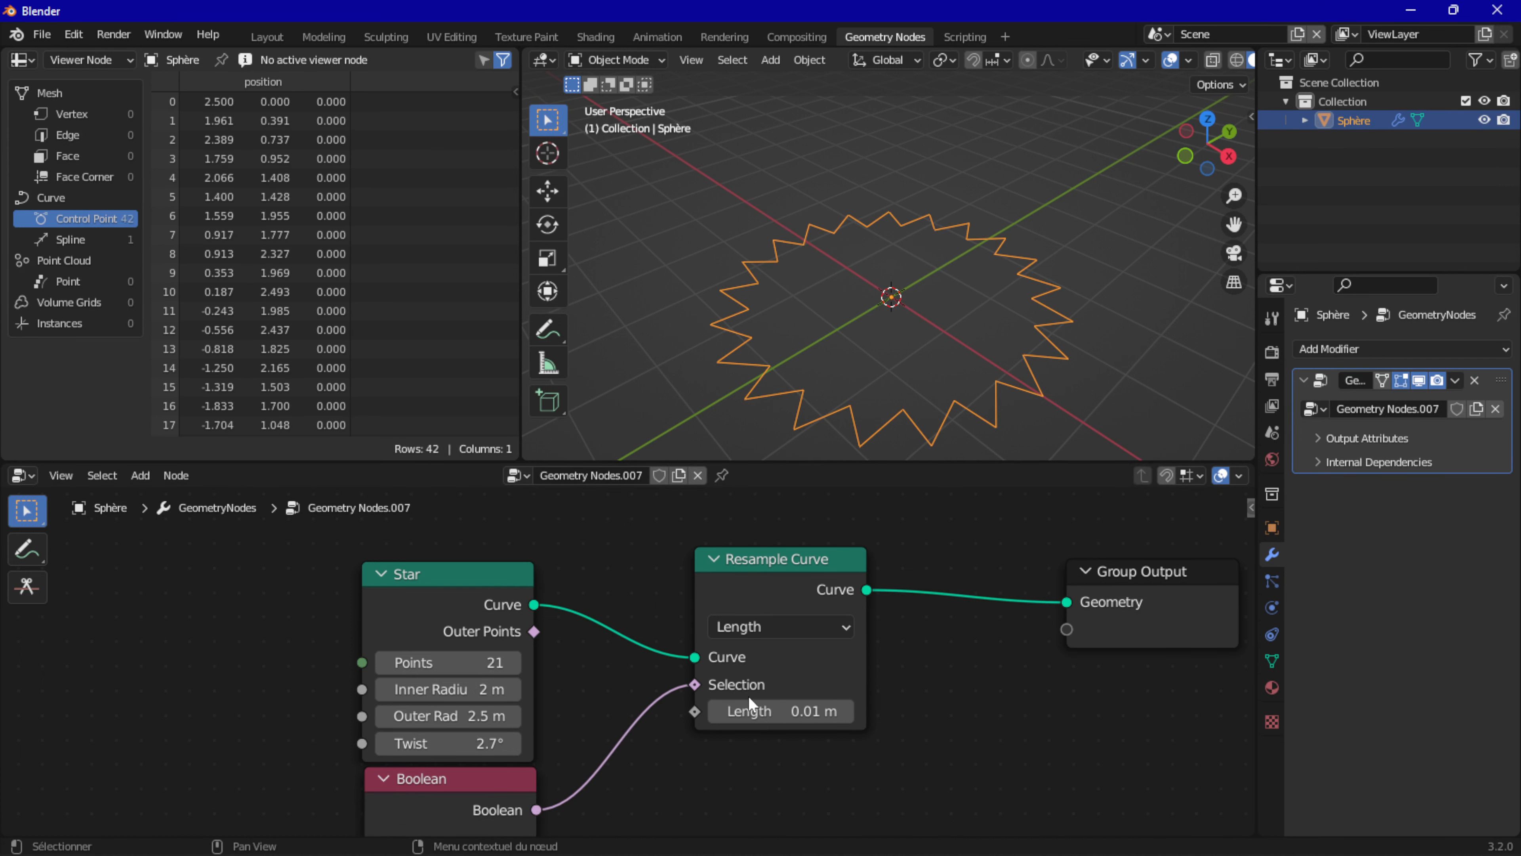
Toggle the Boolean node's Value, leaving it enabled, and examine the resampled control points in the spreadsheet
scroll(527, 767, "down", 3, "shift")
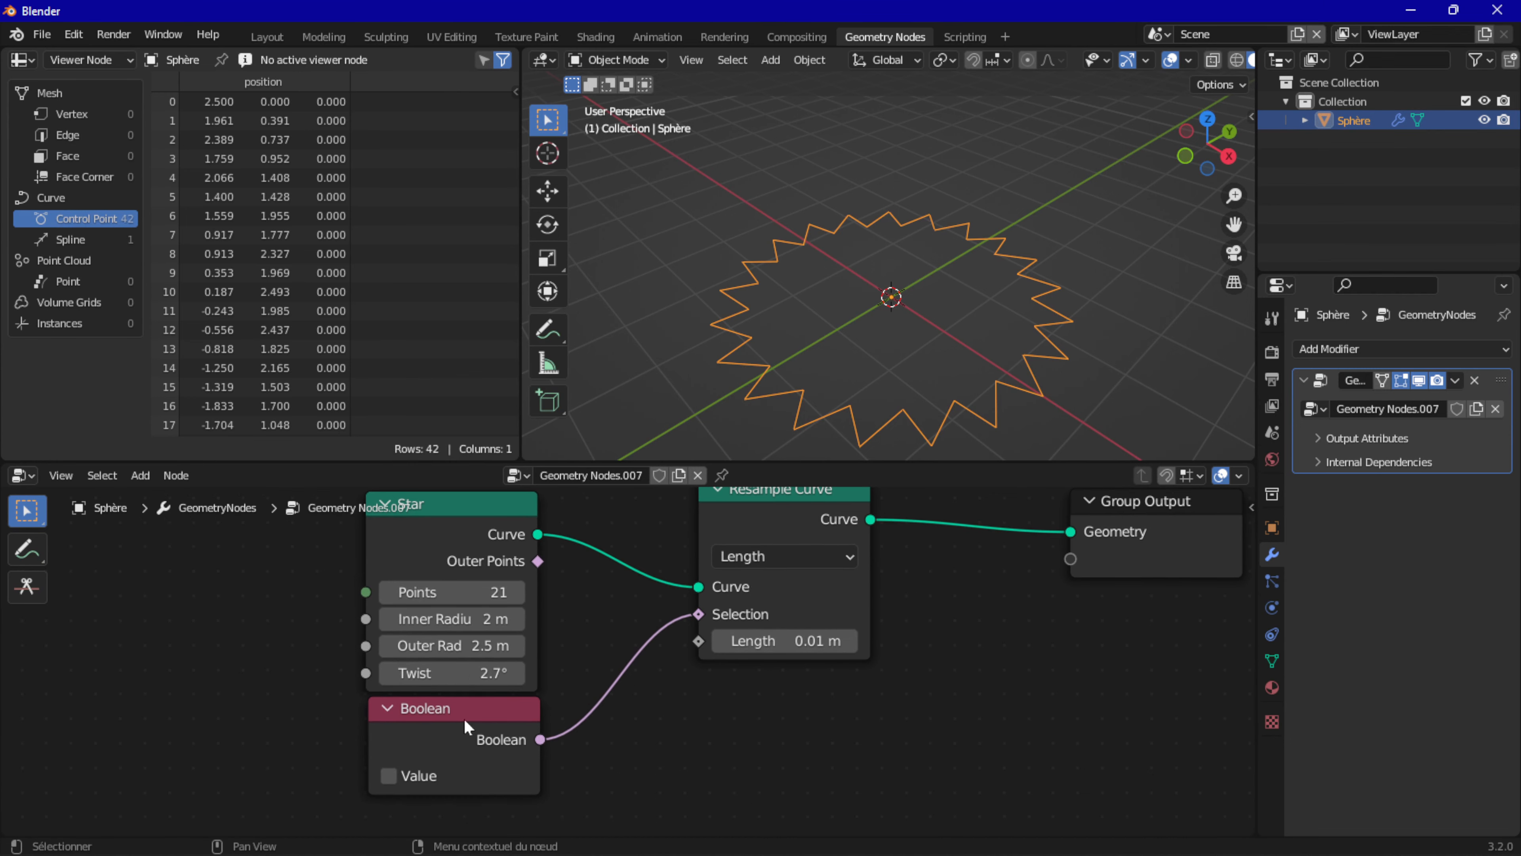
left_click(389, 777)
left_click(388, 777)
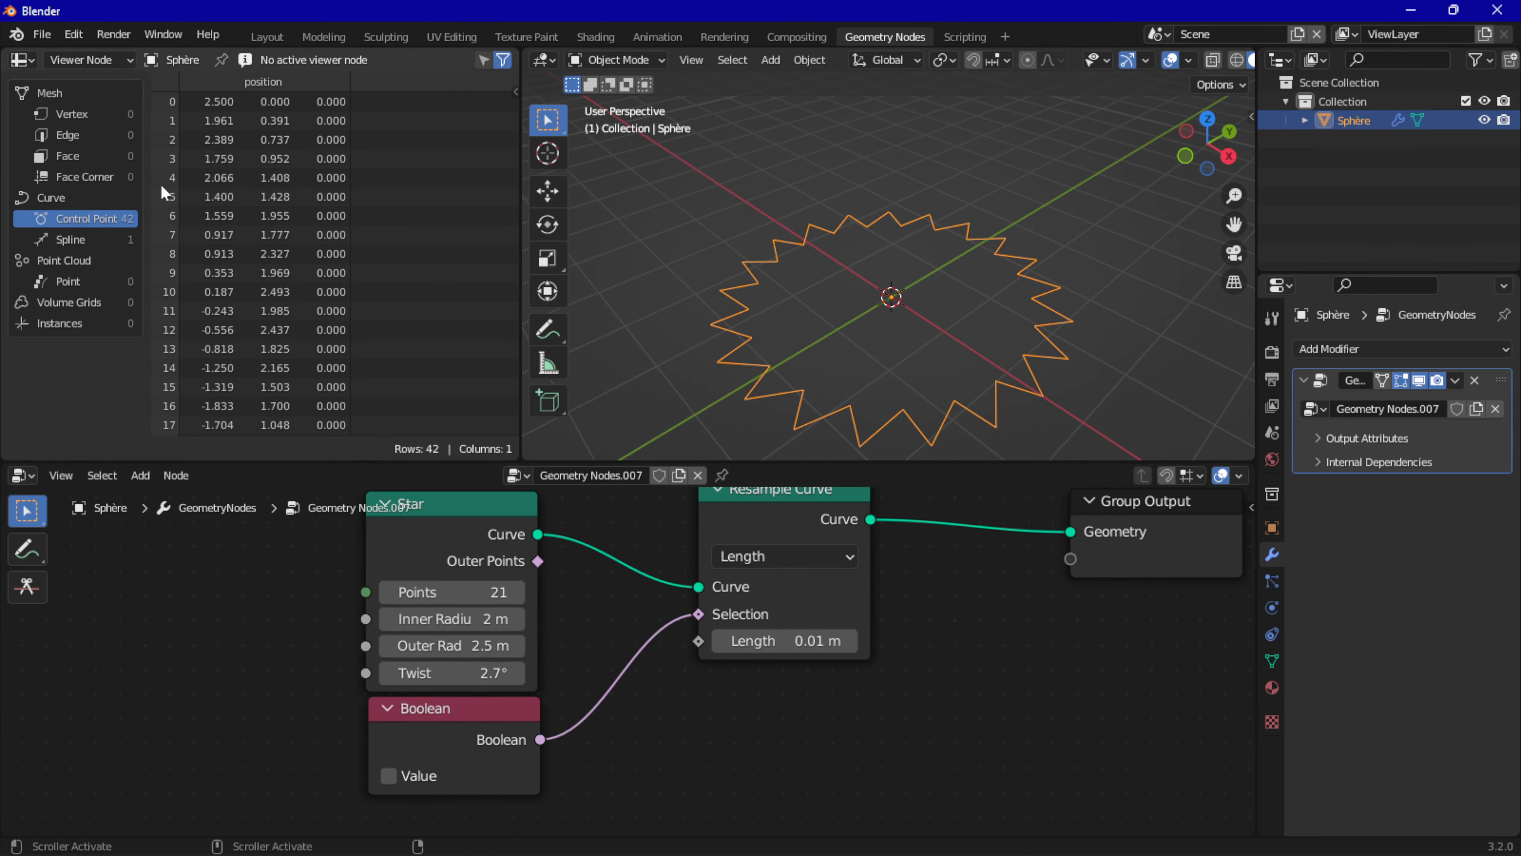
left_click(388, 776)
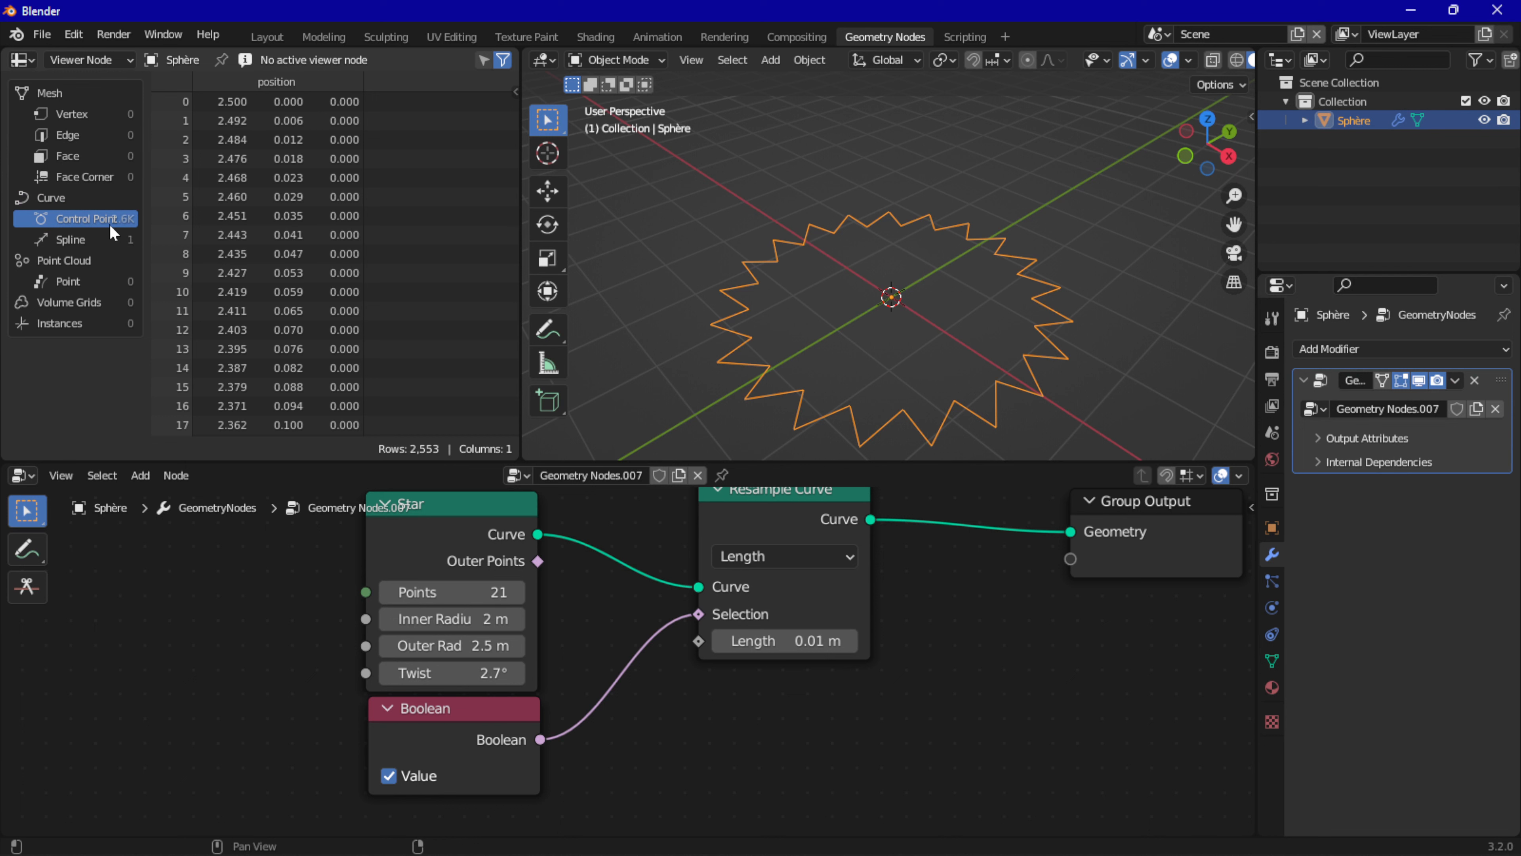
scroll(364, 238, "down", 8)
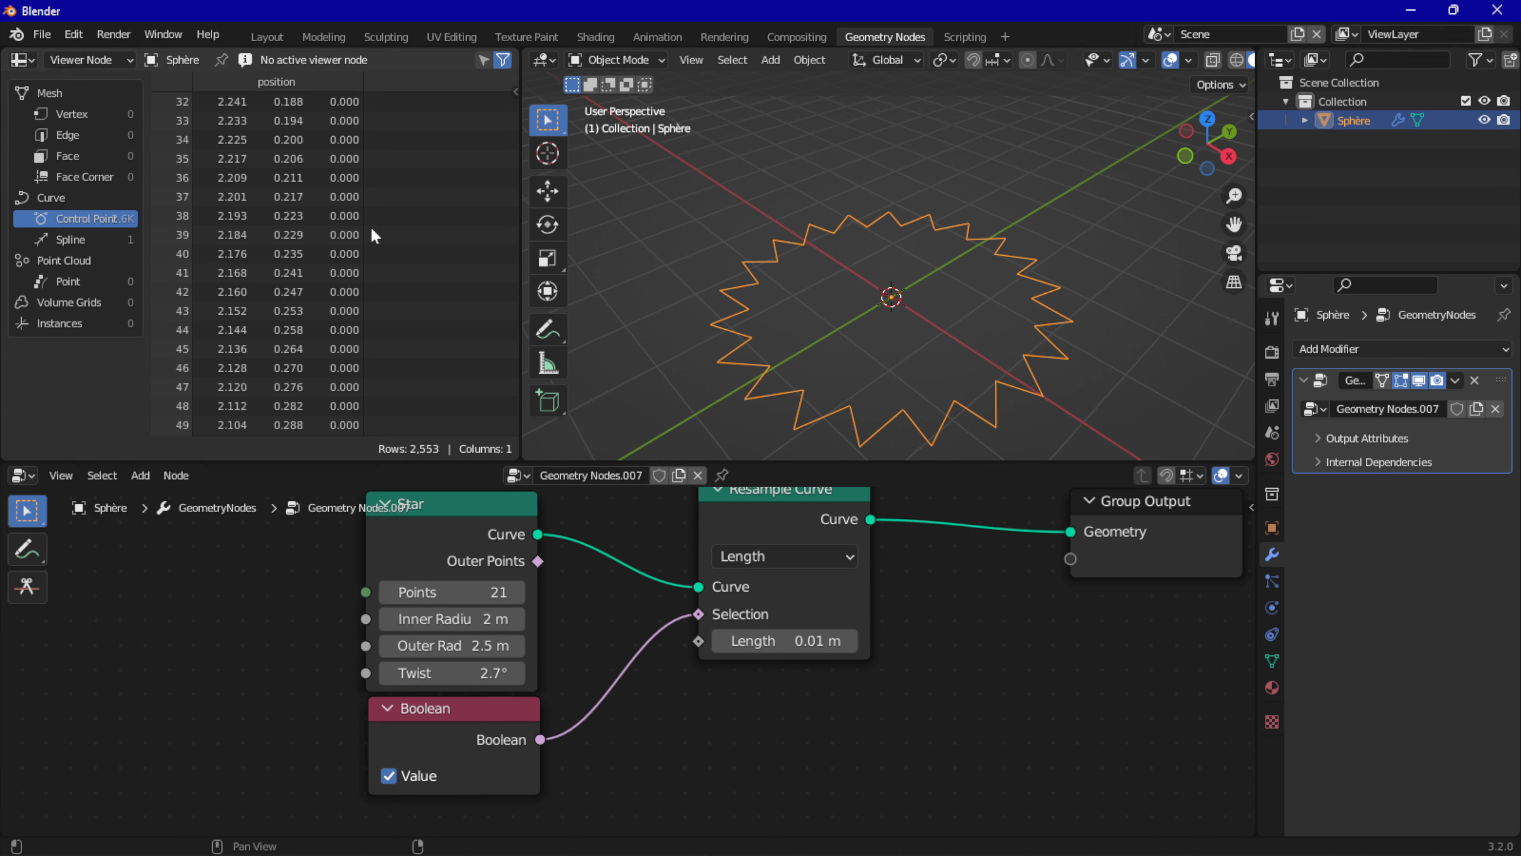
scroll(367, 233, "down", 20)
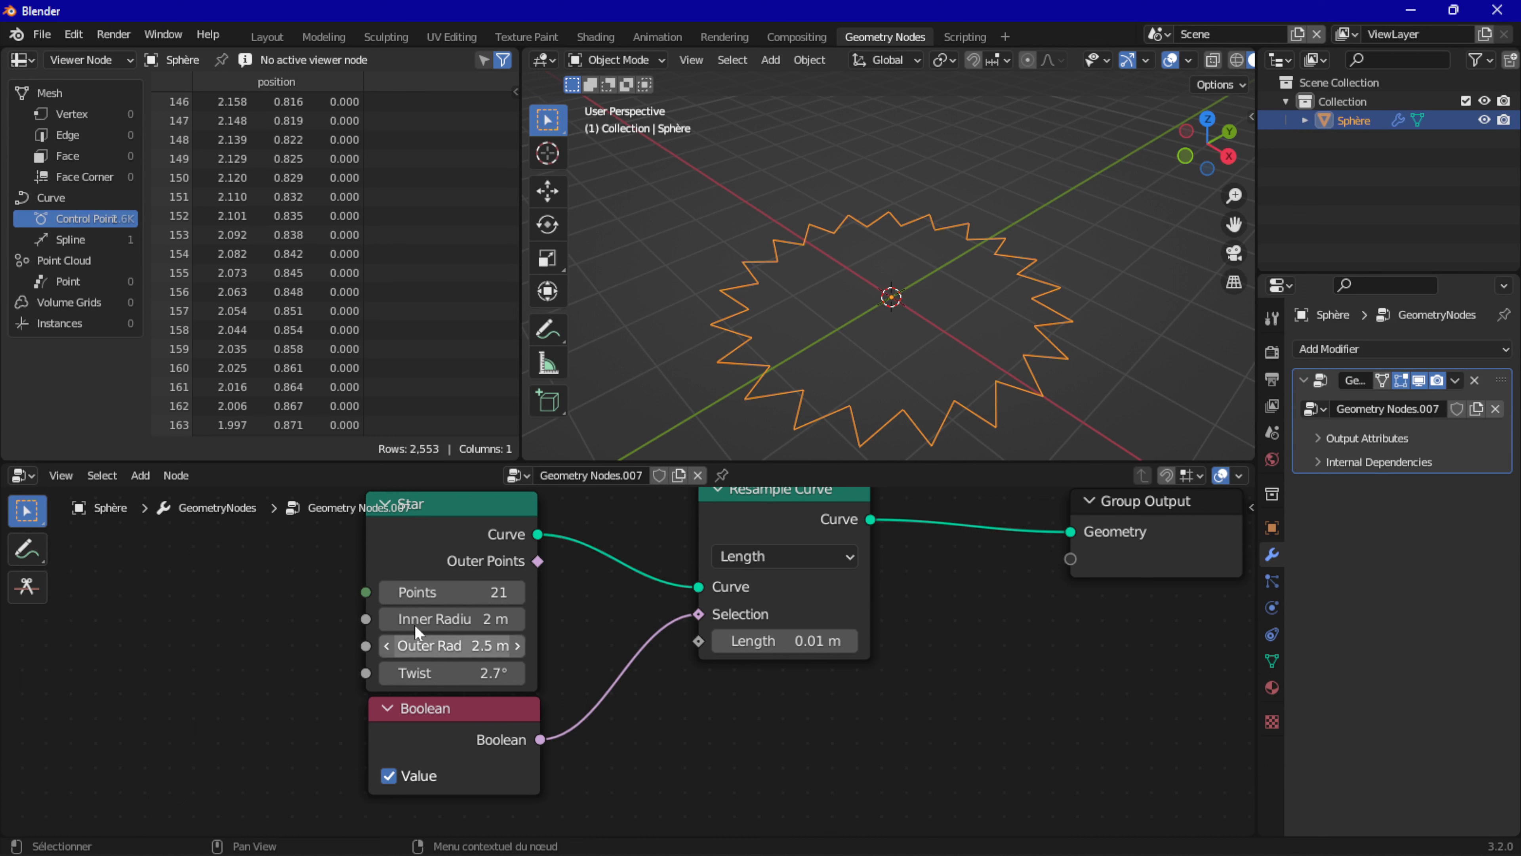
Set the Star's Points to 11 and check the curve's control points in the spreadsheet
left_click_drag(458, 592, 418, 592)
scroll(219, 219, "down", 5)
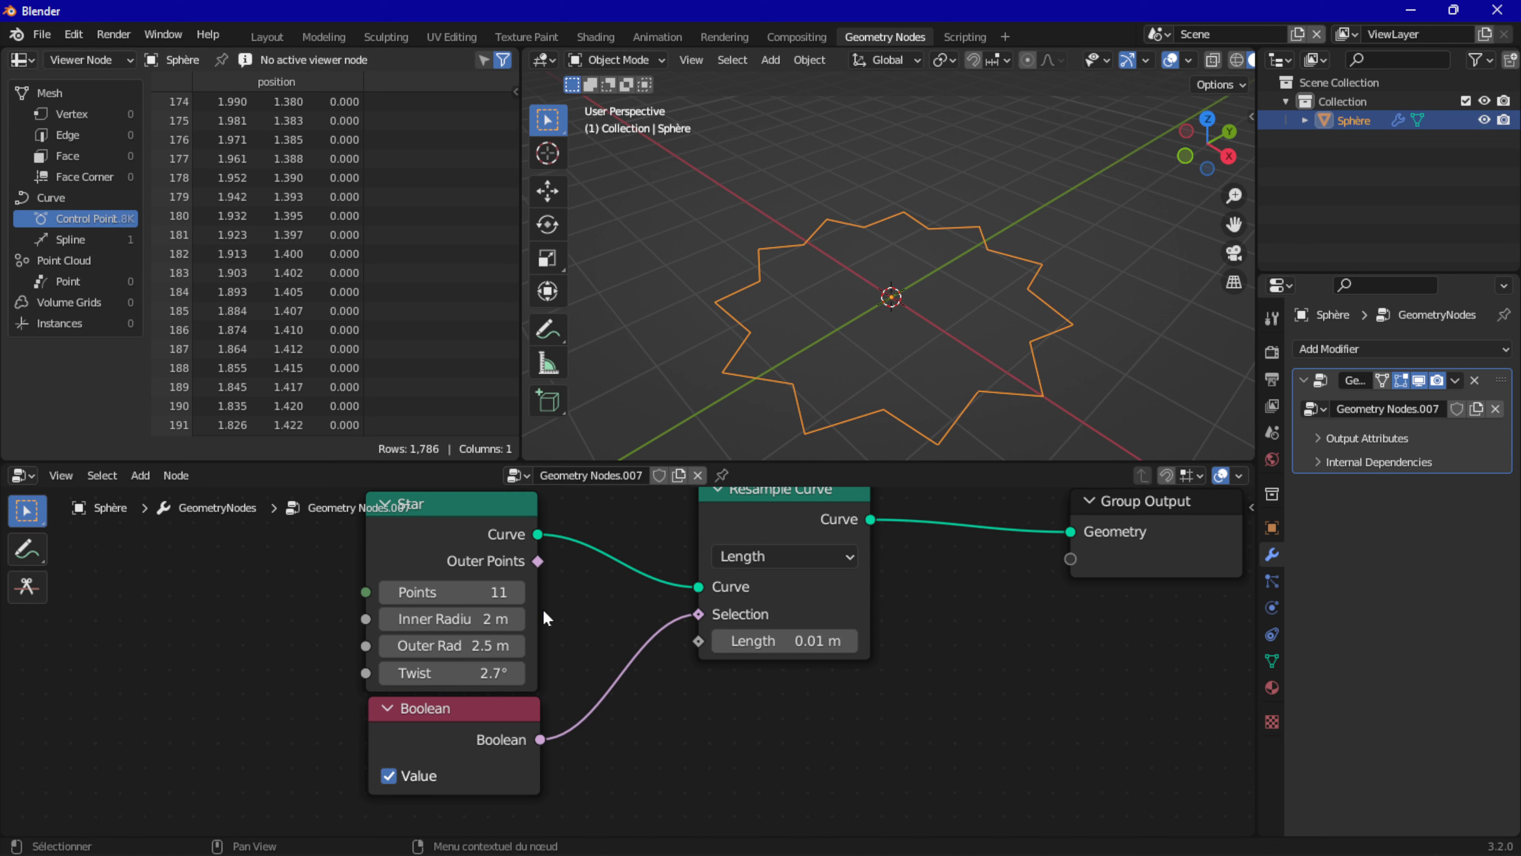
mouse_move(783, 640)
left_mouse_down()
mouse_move(1102, 639)
mouse_move(785, 632)
left_mouse_up()
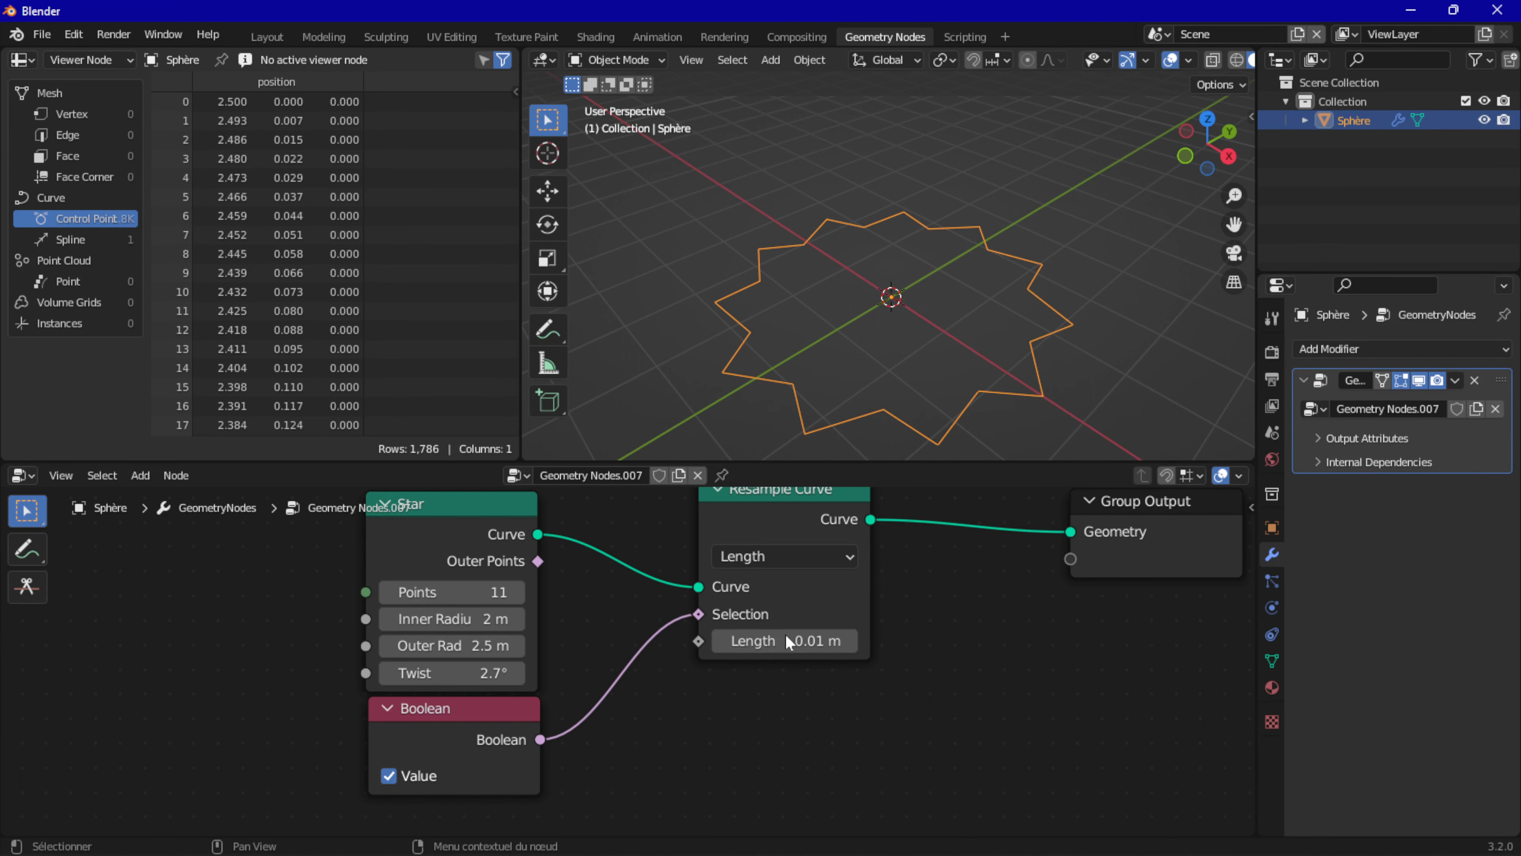
Disable the Boolean Value and raise the Resample Curve Length to 9.81 m
left_click(390, 776)
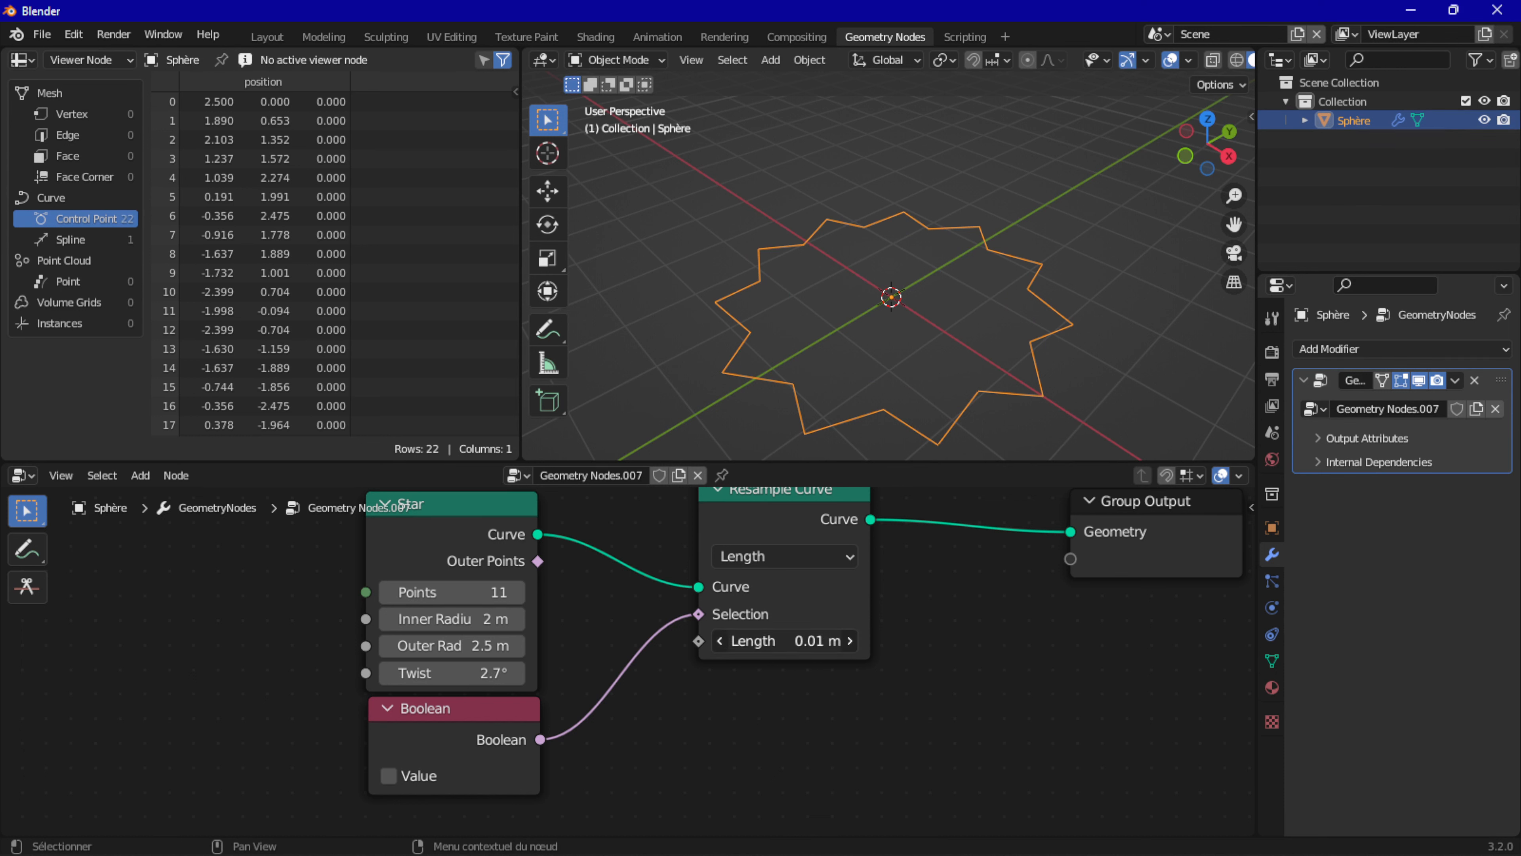
left_click_drag(784, 640, 862, 641)
left_click_drag(763, 641, 776, 641)
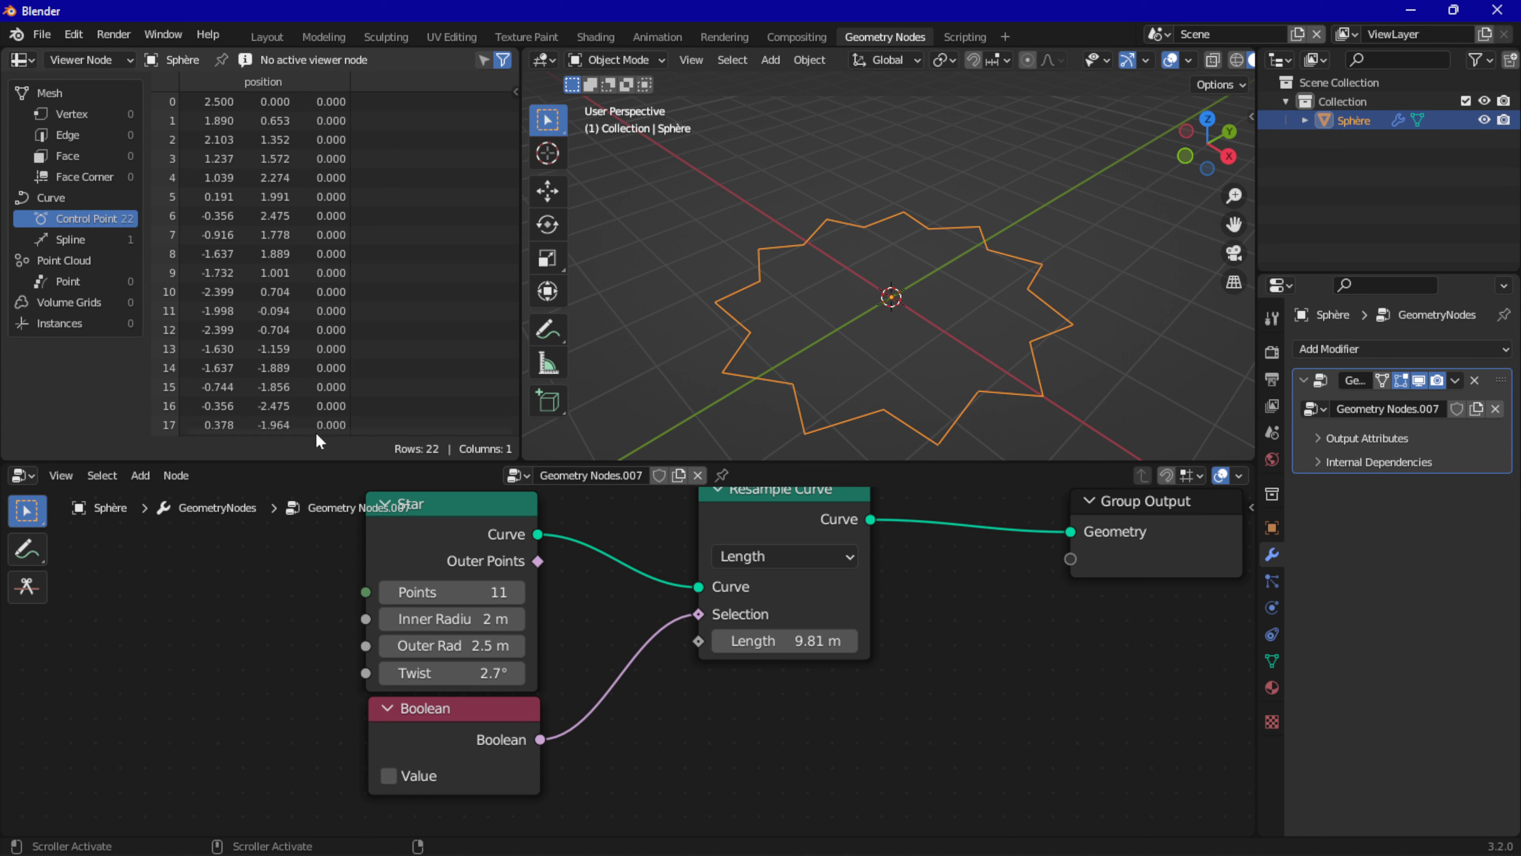
Enable the Boolean Value and reduce the Resample Curve Length to 0.61 m, finishing at 0.01 m
left_click(389, 775)
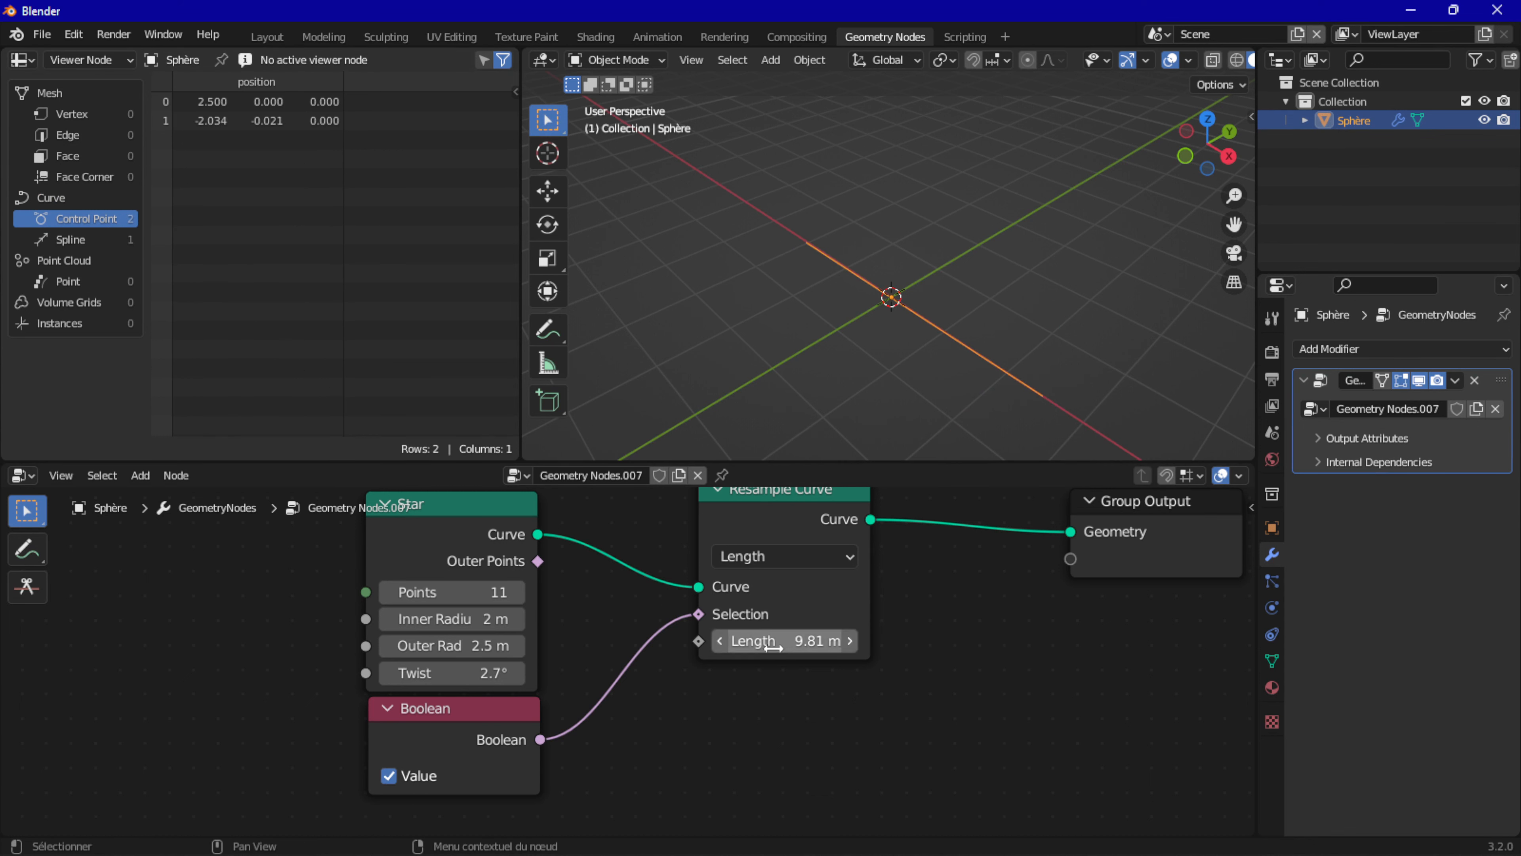
left_click_drag(772, 647, 704, 647)
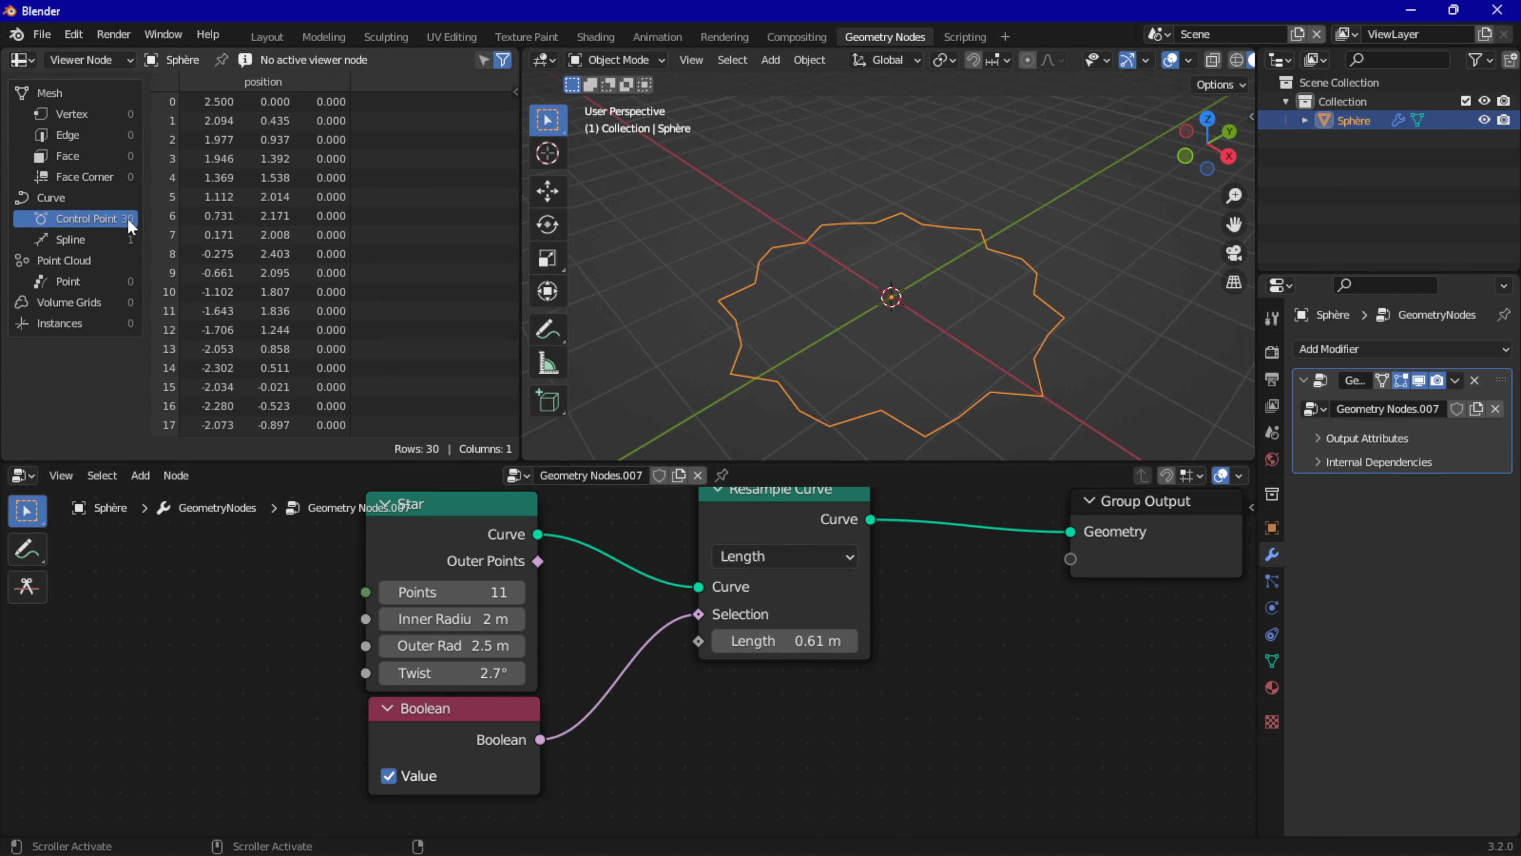
left_click_drag(780, 638, 737, 639)
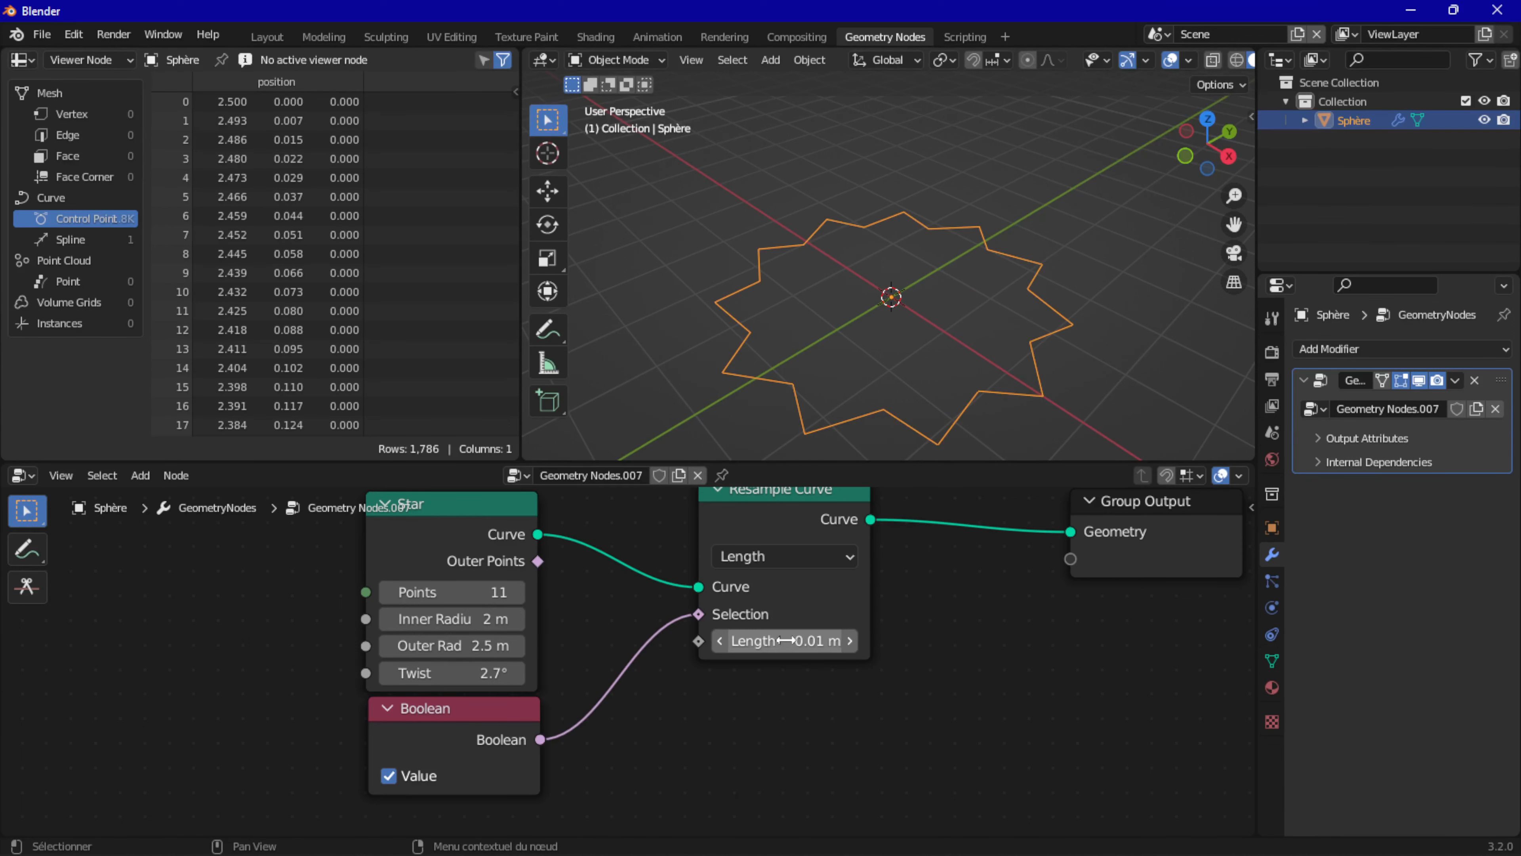
scroll(923, 572, "down", 2)
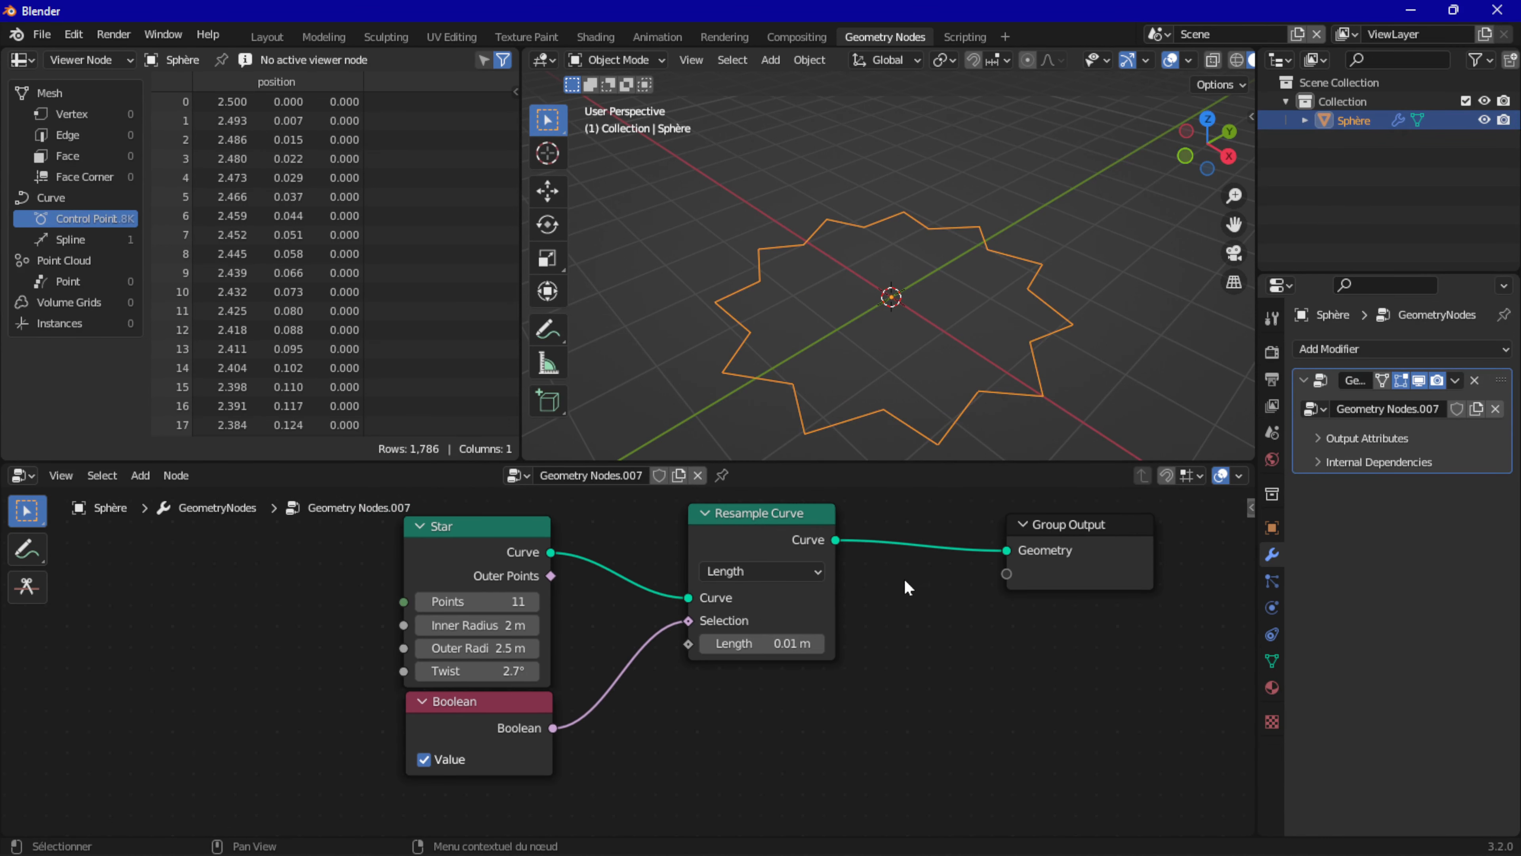
mouse_move(903, 579)
middle_mouse_down()
mouse_move(896, 624)
mouse_move(879, 592)
middle_mouse_up()
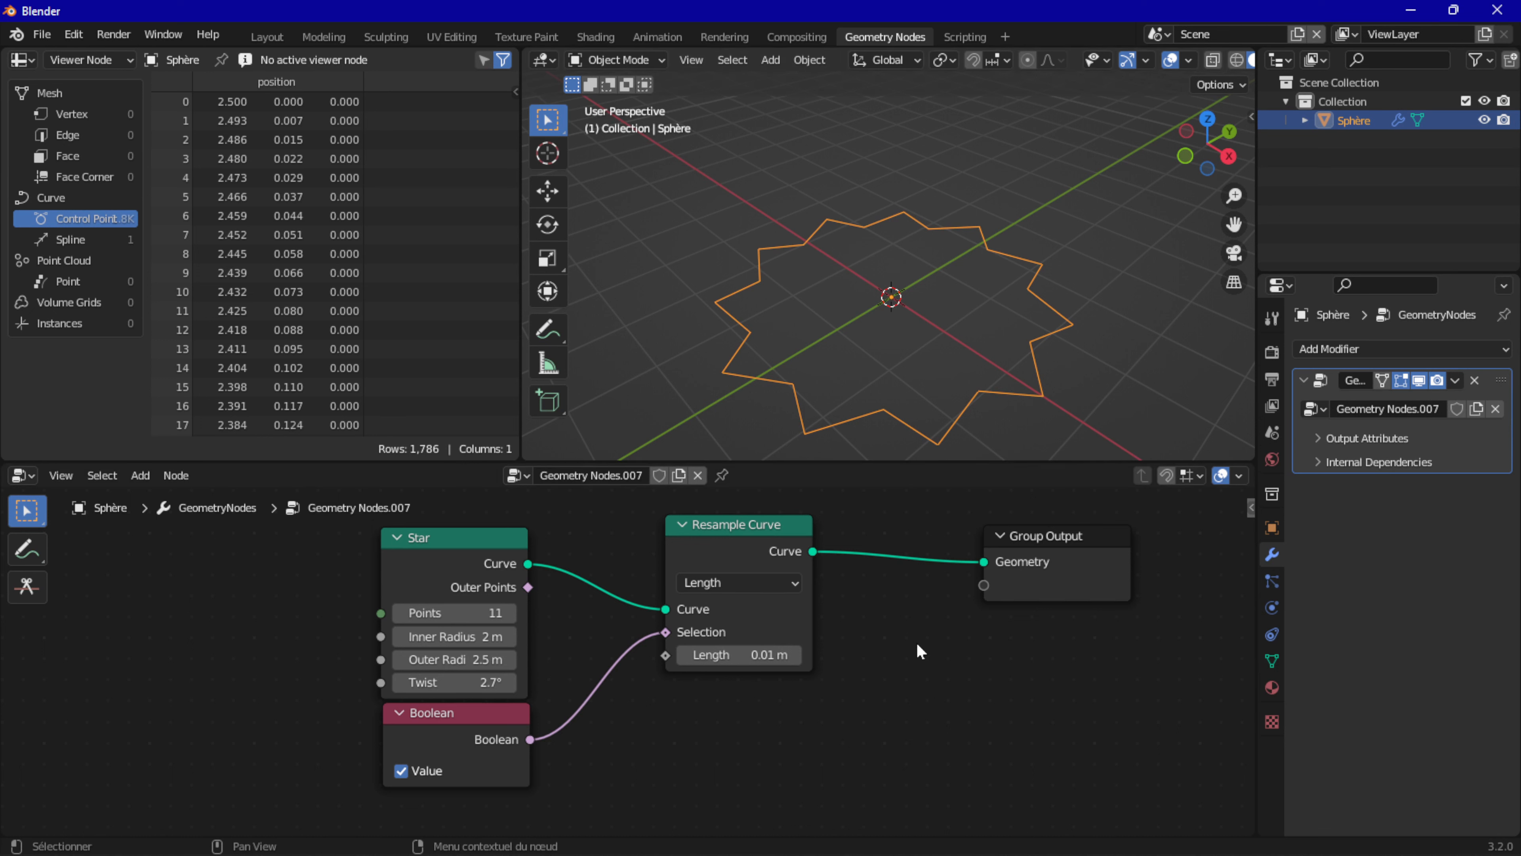
middle_click_drag(913, 643, 842, 671)
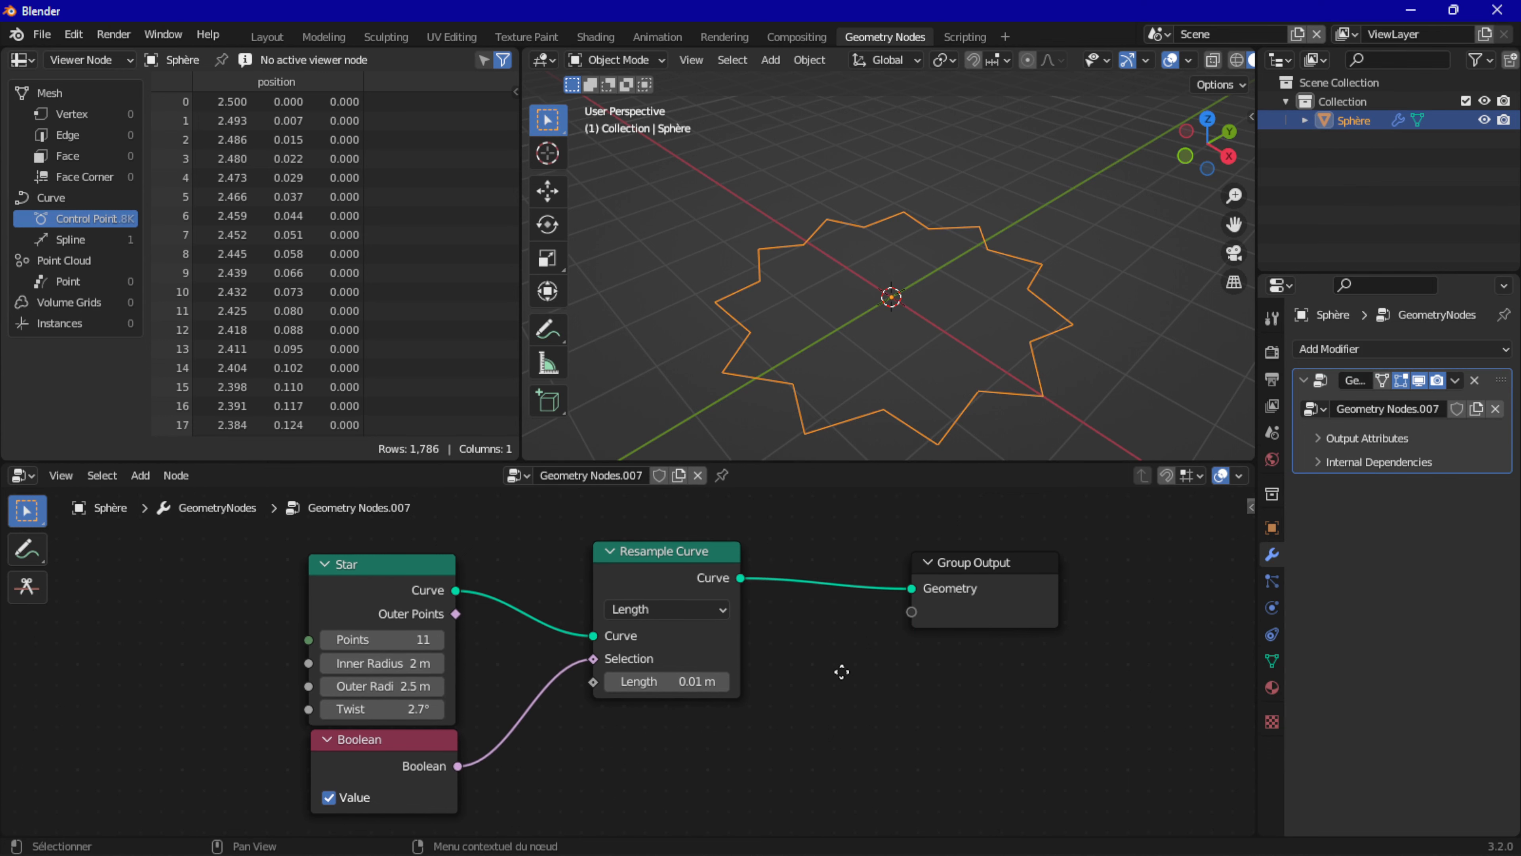